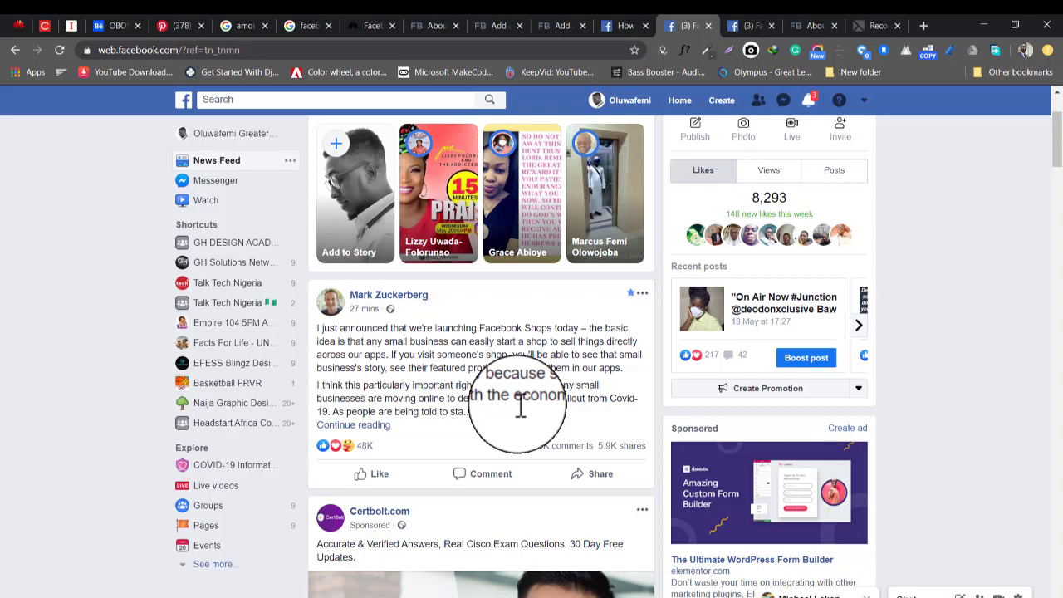
- Open Mark Zuckerberg's full Facebook Shops announcement from the news feed and read through it
{"action": "left_click", "coordinate": [365, 427]}
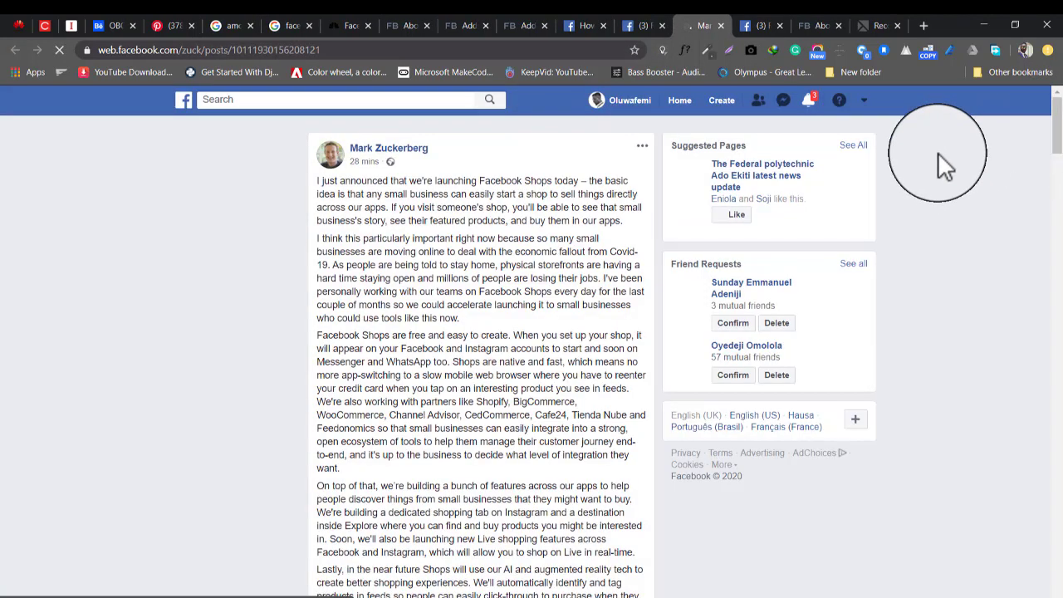
{"action": "left_click_drag", "start_coordinate": [1062, 109], "coordinate": [1054, 132]}
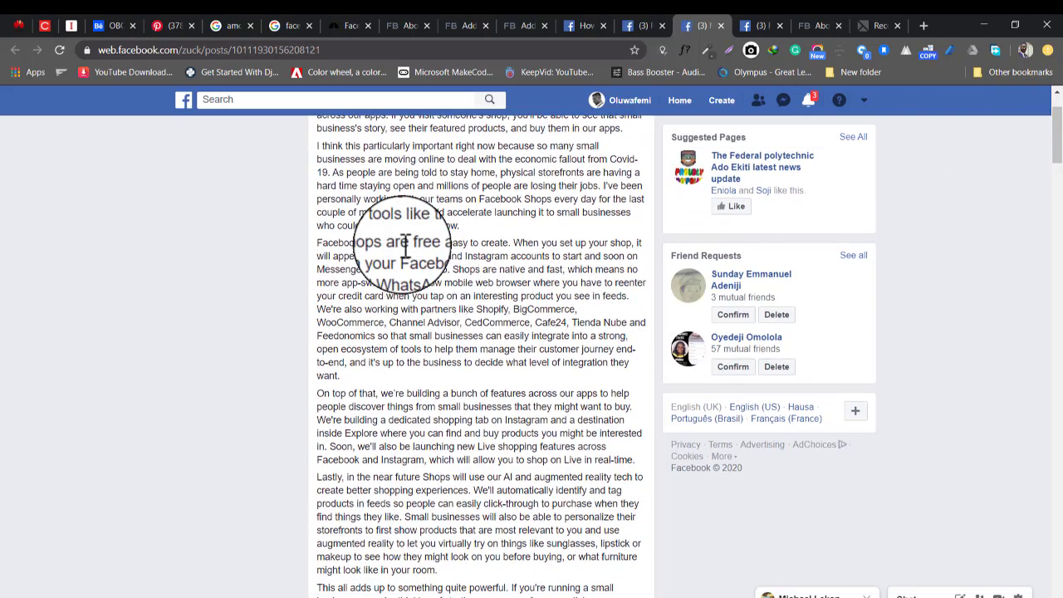
{"action": "left_click_drag", "start_coordinate": [1052, 108], "coordinate": [1062, 67]}
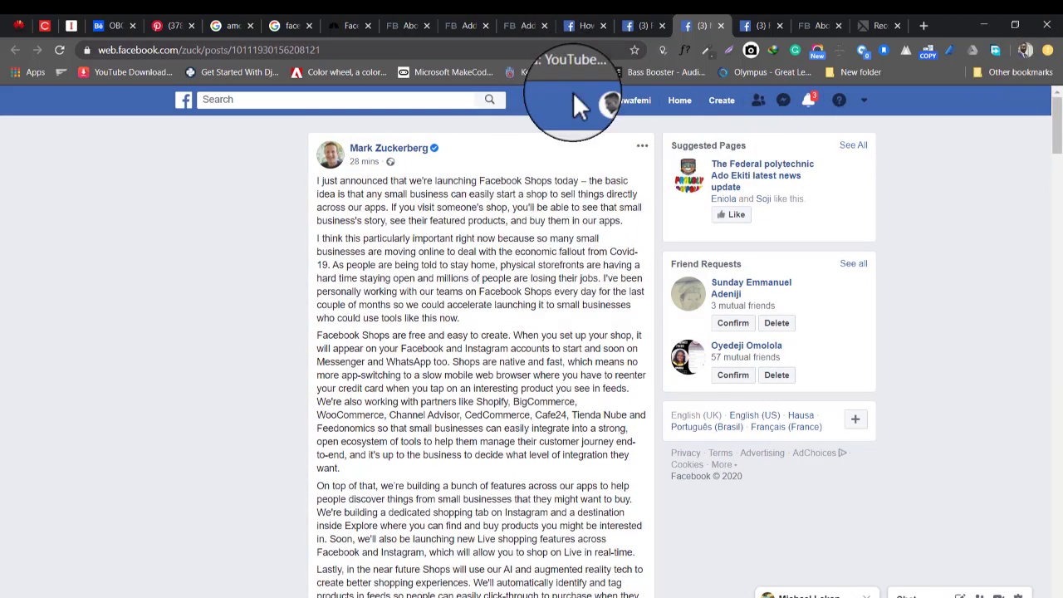
- Return to the news feed, open the GH Solutions Network Page from the shortcuts and dismiss its message preferences notice
{"action": "left_click", "coordinate": [645, 18]}
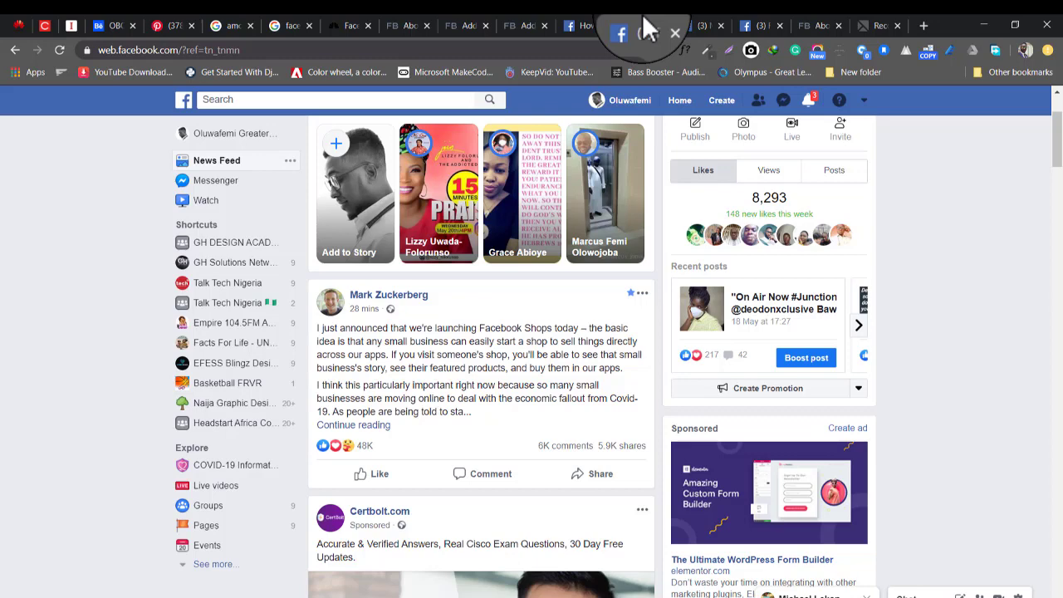
{"action": "scroll", "coordinate": [1048, 125], "scroll_direction": "down", "scroll_amount": 2}
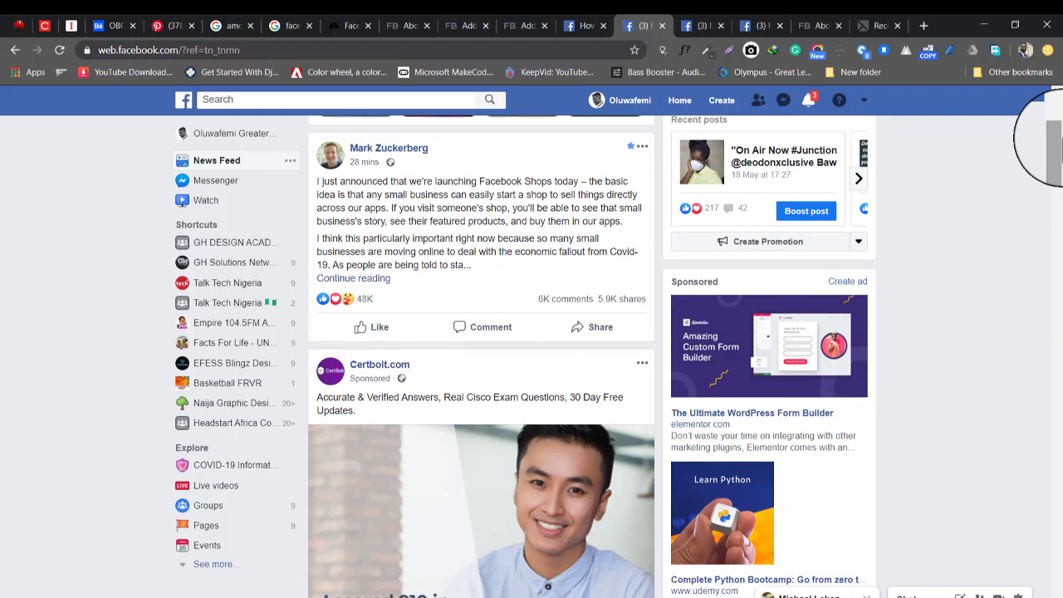
{"action": "left_click", "coordinate": [223, 263]}
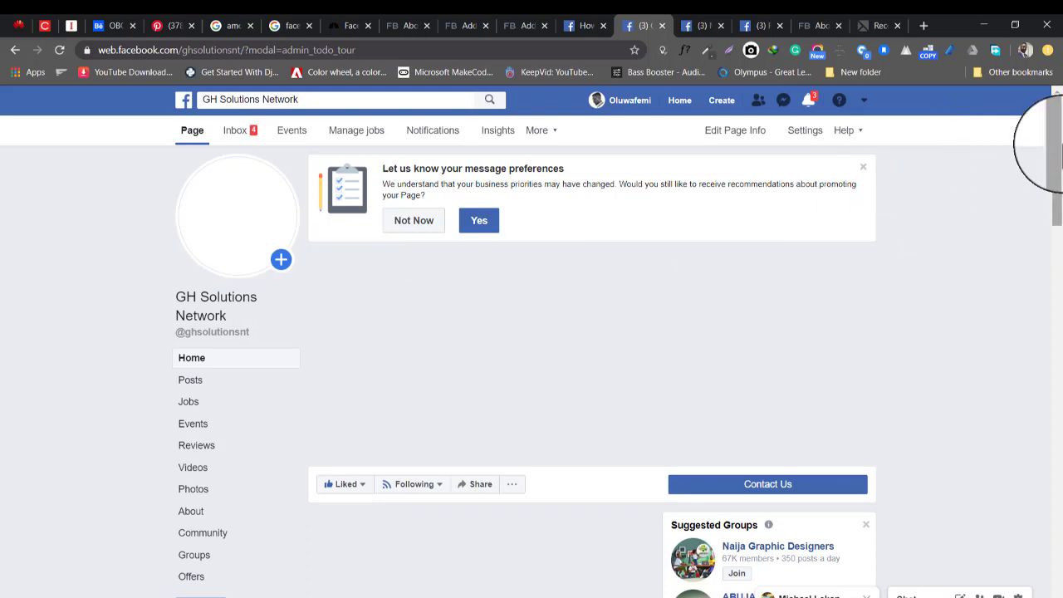
{"action": "scroll", "coordinate": [1049, 133], "scroll_direction": "down", "scroll_amount": 1}
{"action": "scroll", "coordinate": [1054, 121], "scroll_direction": "up", "scroll_amount": 1}
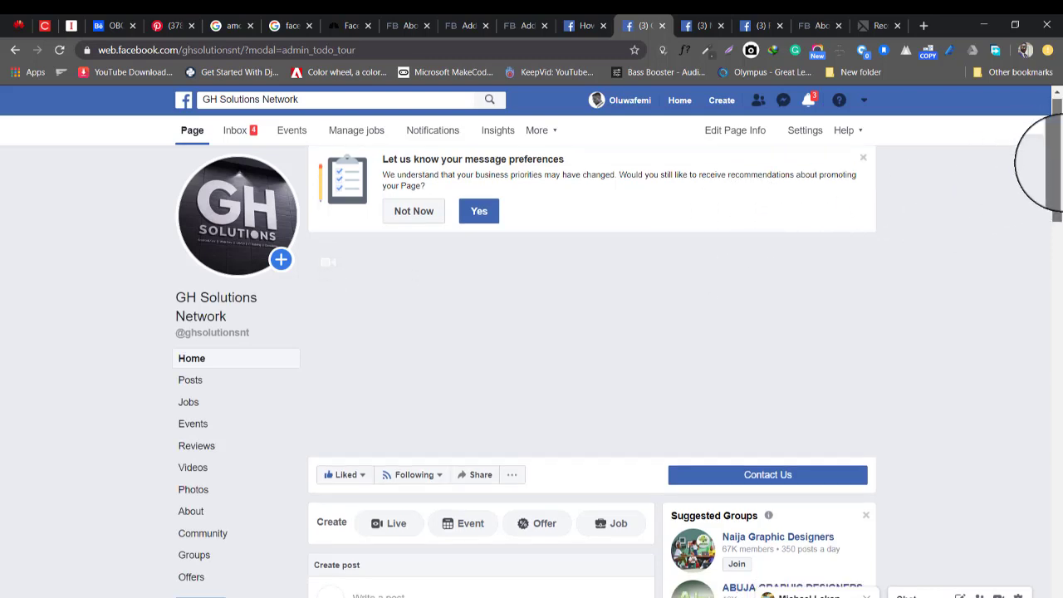
{"action": "mouse_move", "coordinate": [1057, 150]}
{"action": "left_mouse_down"}
{"action": "mouse_move", "coordinate": [1051, 191]}
{"action": "mouse_move", "coordinate": [1044, 131]}
{"action": "mouse_move", "coordinate": [1052, 147]}
{"action": "left_mouse_up"}
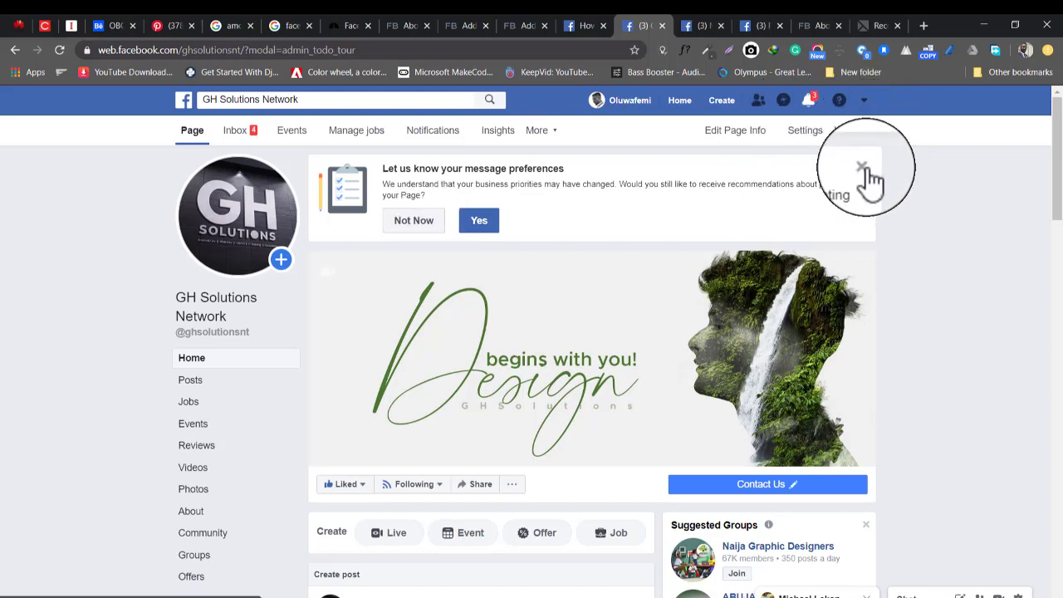
{"action": "left_click", "coordinate": [250, 363]}
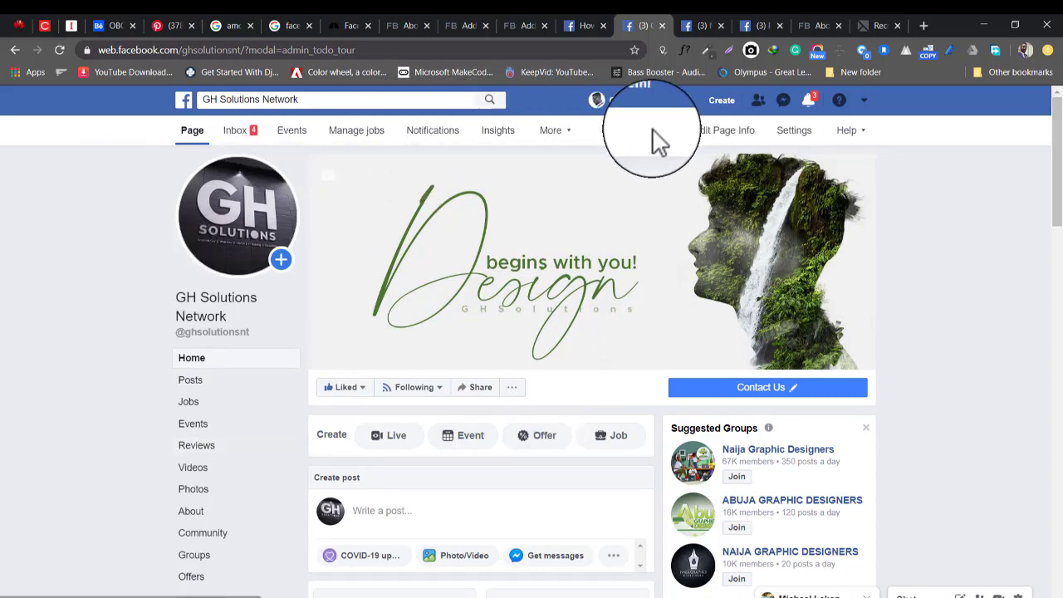
- Open the list of available Page templates in the Page's Templates and tabs settings
{"action": "left_click", "coordinate": [793, 137]}
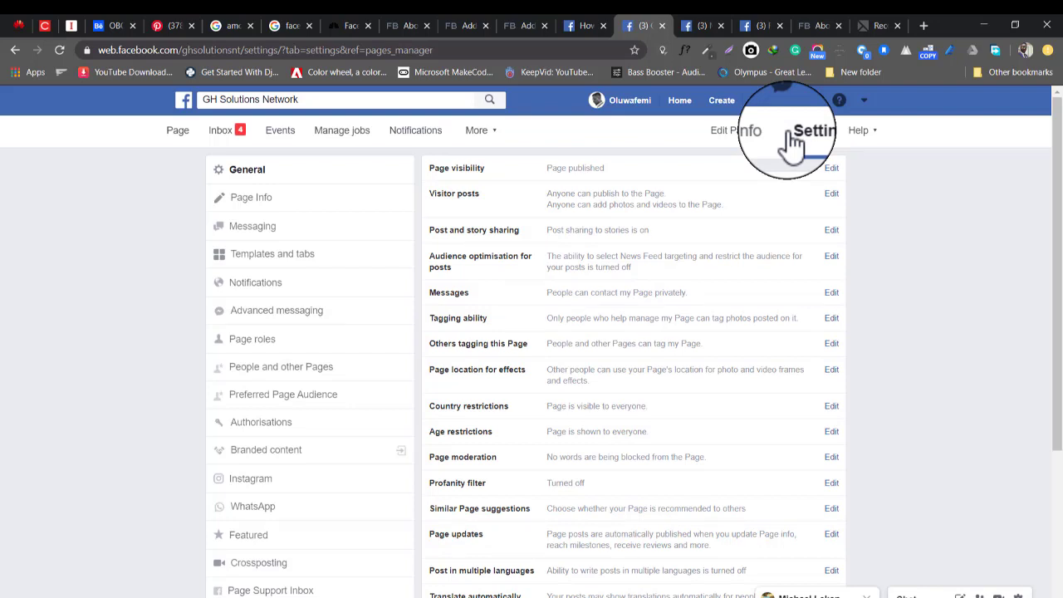
{"action": "left_click", "coordinate": [267, 262]}
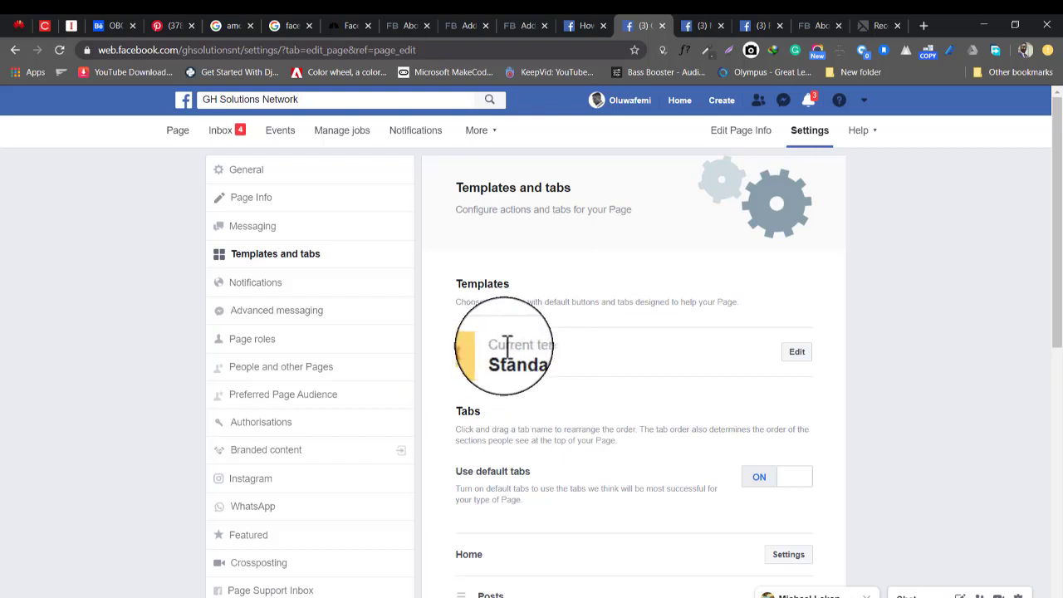
{"action": "left_click", "coordinate": [800, 357]}
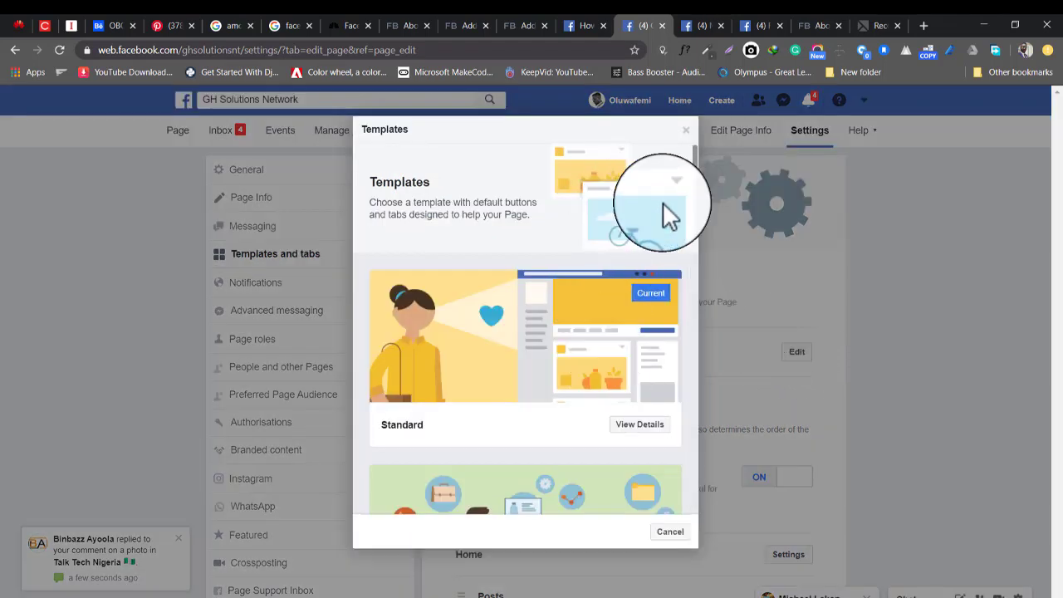
- Review the details of the Shopping template and apply it to the Page
{"action": "scroll", "coordinate": [694, 183], "scroll_direction": "down", "scroll_amount": 2}
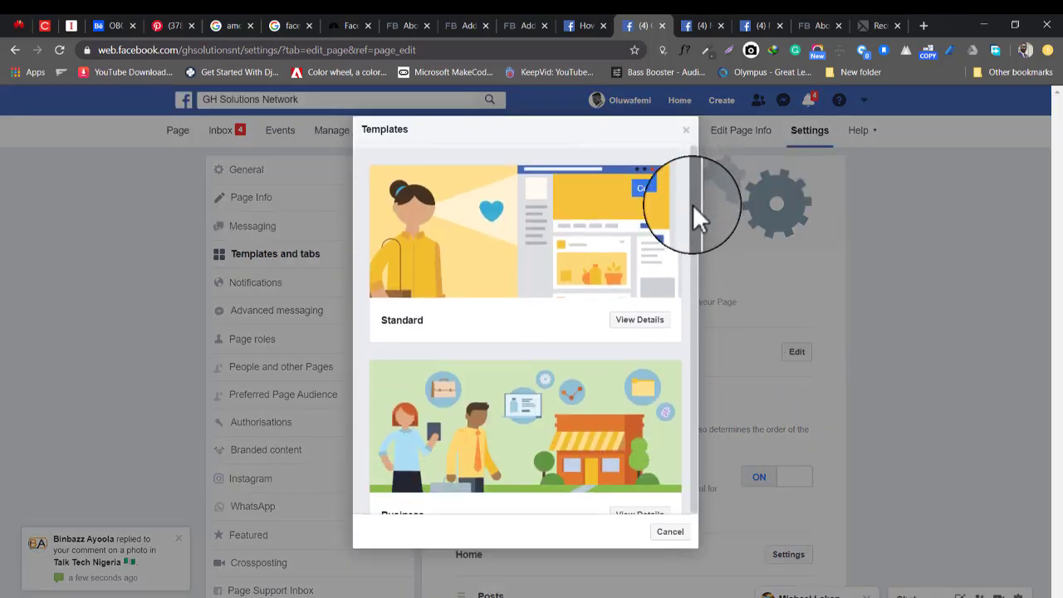
{"action": "left_click_drag", "start_coordinate": [693, 216], "coordinate": [711, 501]}
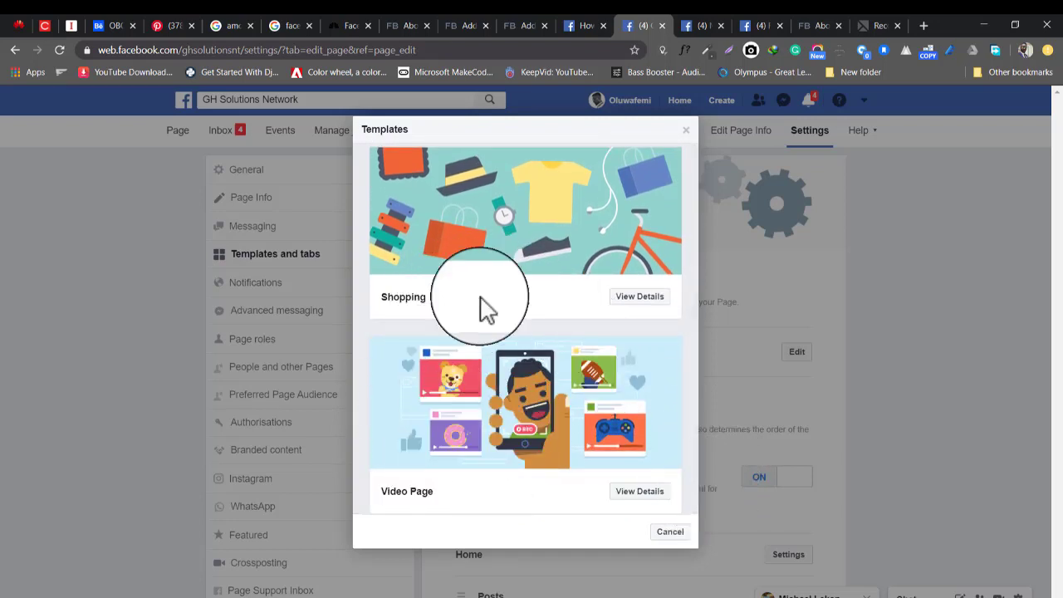
{"action": "left_click", "coordinate": [630, 299]}
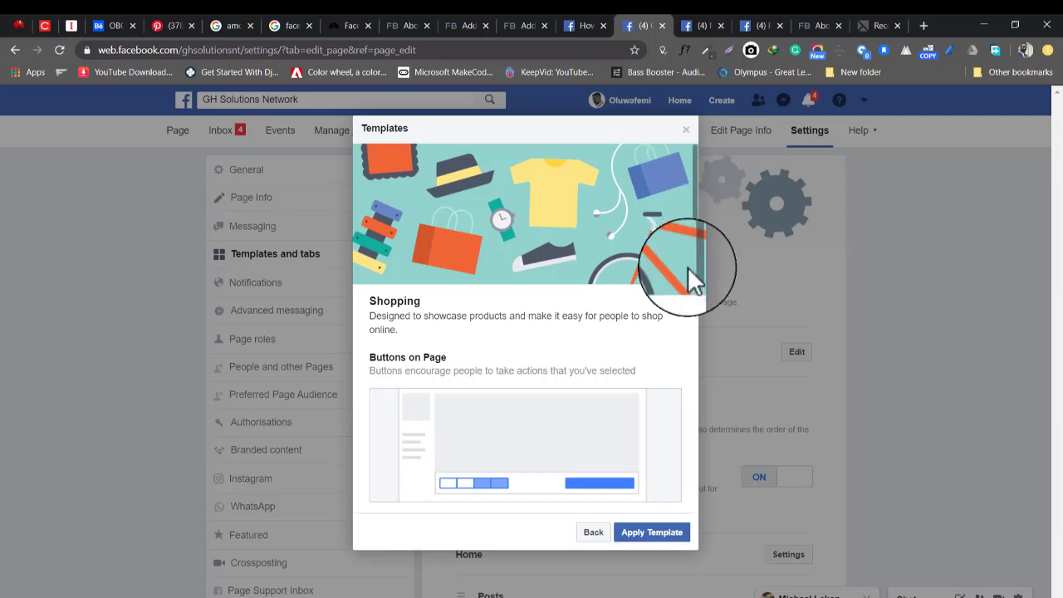
{"action": "left_click_drag", "start_coordinate": [695, 231], "coordinate": [698, 425]}
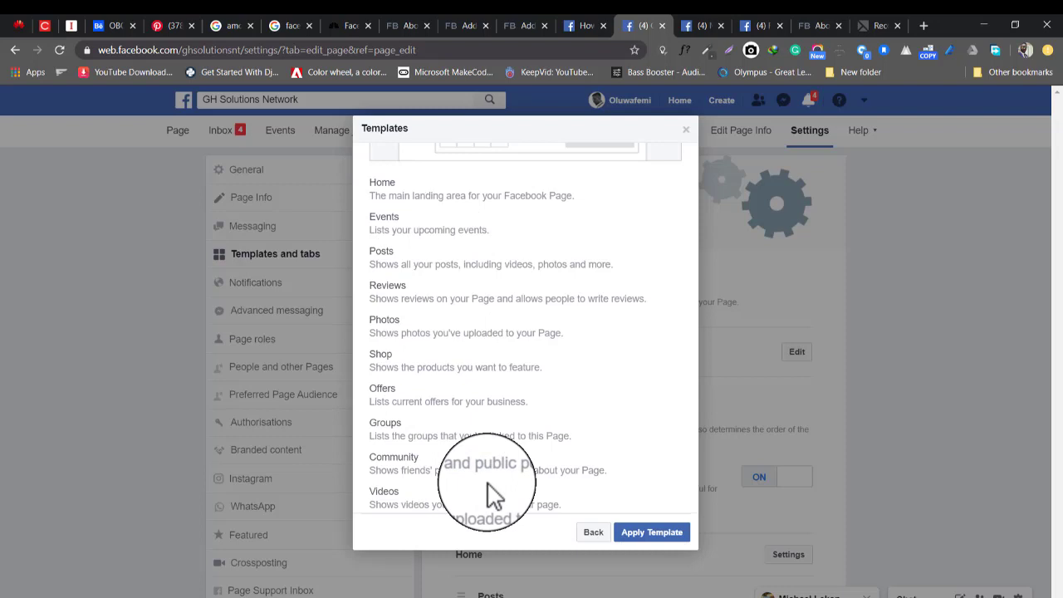
{"action": "left_click", "coordinate": [638, 532]}
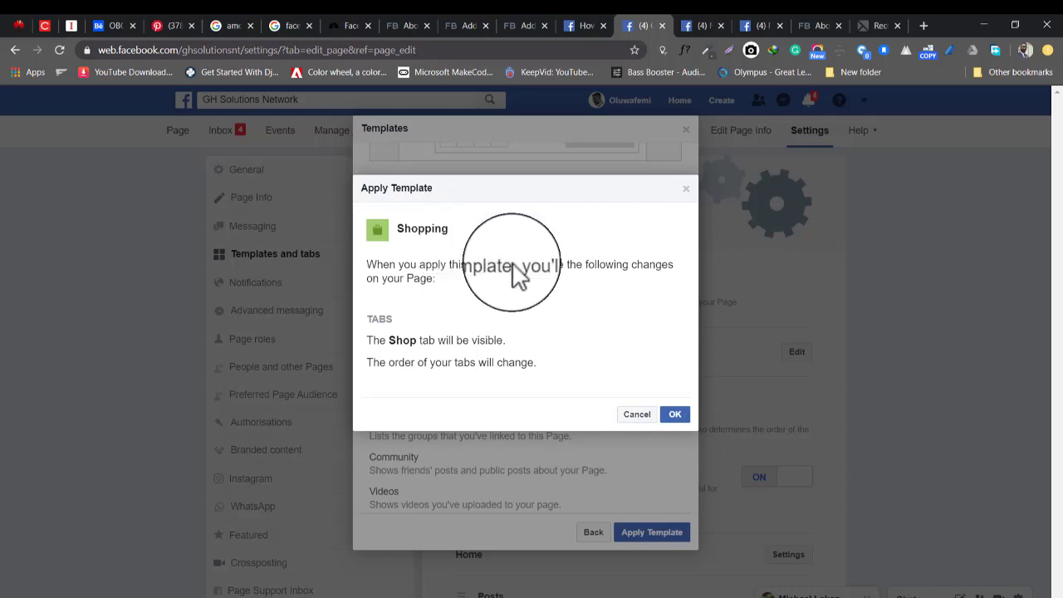
{"action": "left_click", "coordinate": [674, 413]}
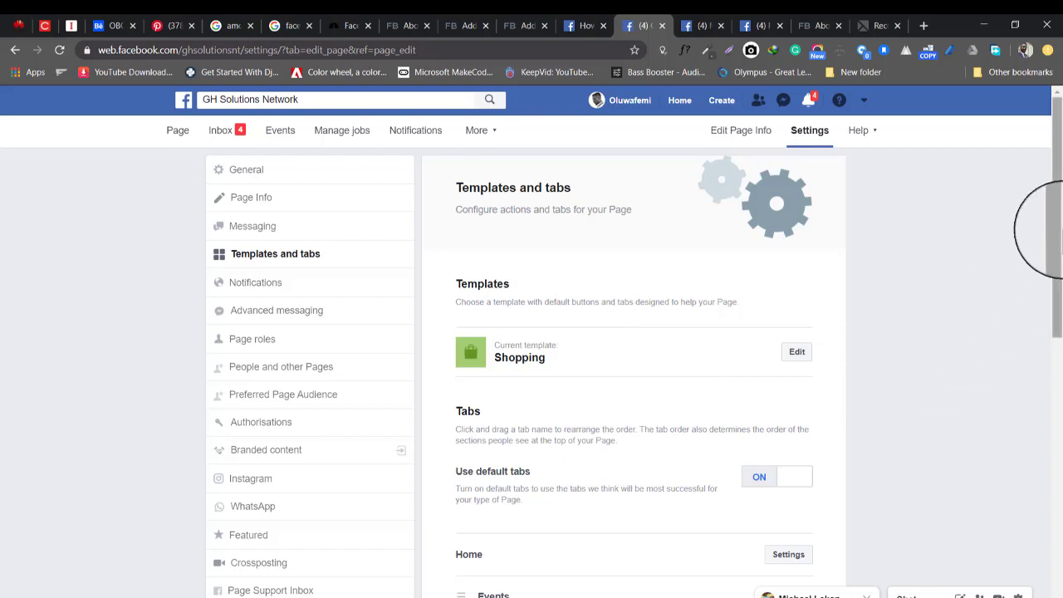
- Check the rearranged tab list in the template settings and open the Shop section on the Page
{"action": "scroll", "coordinate": [1055, 274], "scroll_direction": "down", "scroll_amount": 2}
{"action": "left_click_drag", "start_coordinate": [1052, 305], "coordinate": [1051, 361]}
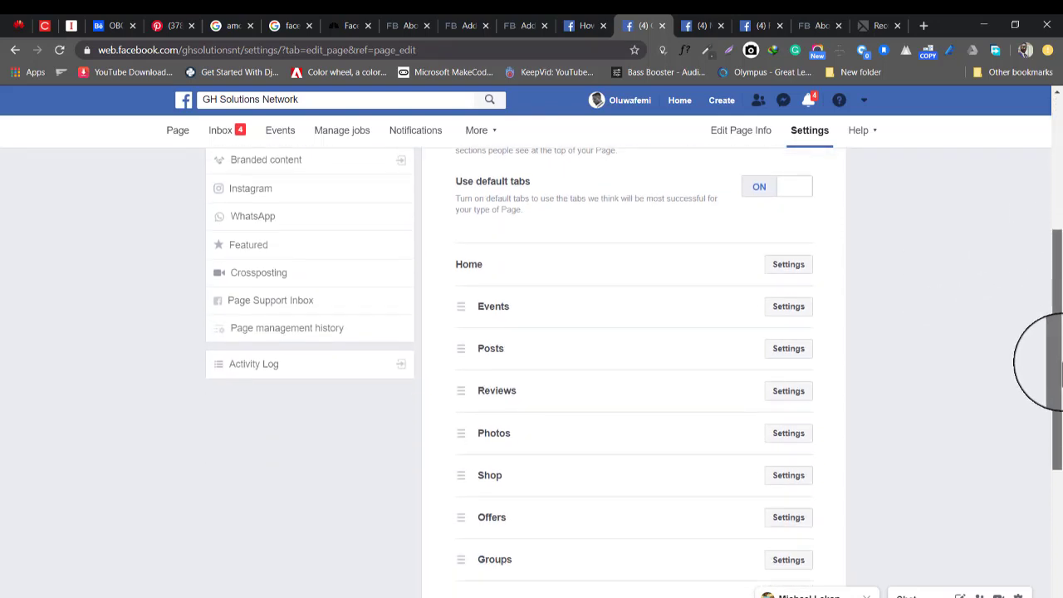
{"action": "left_click_drag", "start_coordinate": [474, 301], "coordinate": [590, 497]}
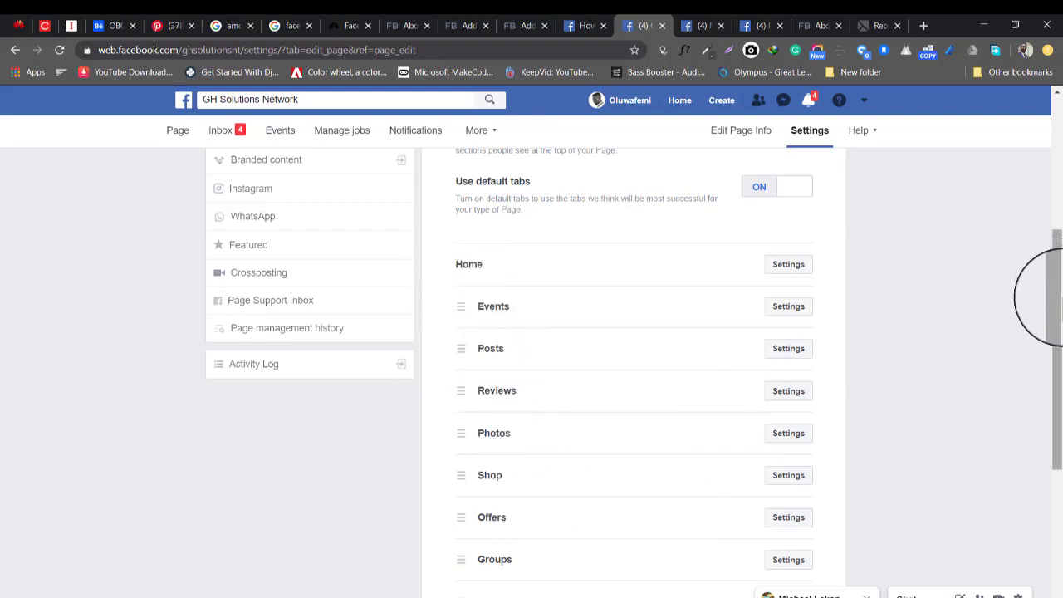
{"action": "mouse_move", "coordinate": [1052, 295]}
{"action": "left_mouse_down"}
{"action": "mouse_move", "coordinate": [1049, 392]}
{"action": "mouse_move", "coordinate": [1048, 249]}
{"action": "mouse_move", "coordinate": [1050, 274]}
{"action": "left_mouse_up"}
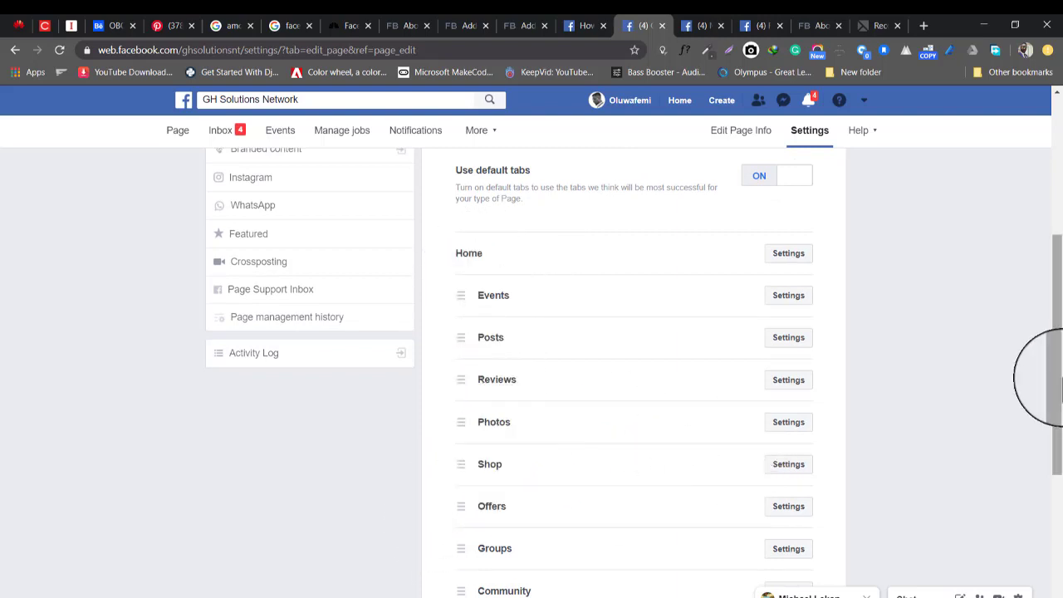
{"action": "left_click_drag", "start_coordinate": [1059, 282], "coordinate": [1045, 197]}
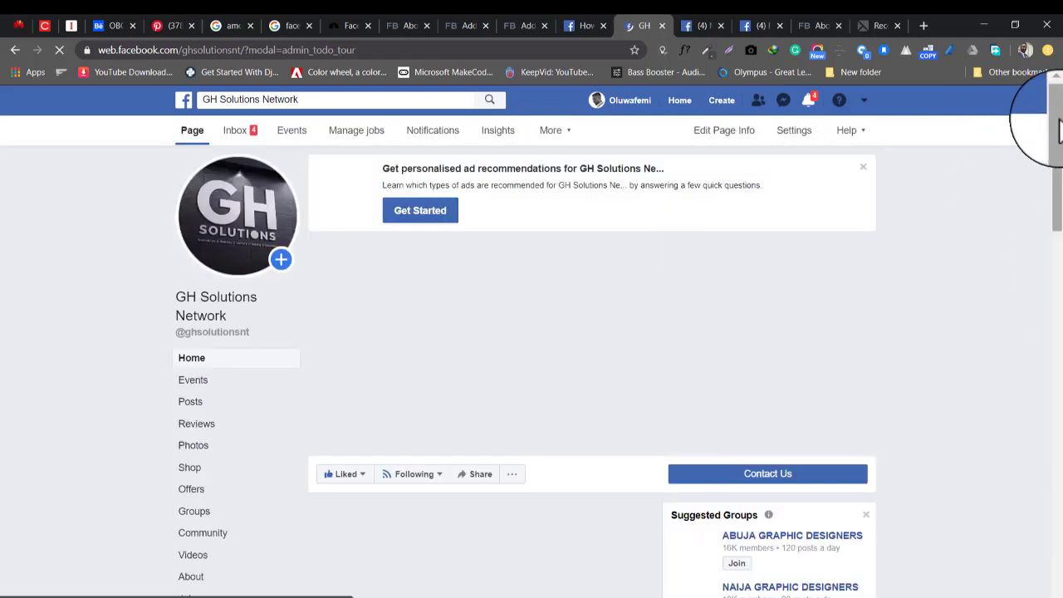
{"action": "left_click_drag", "start_coordinate": [1060, 125], "coordinate": [1059, 170]}
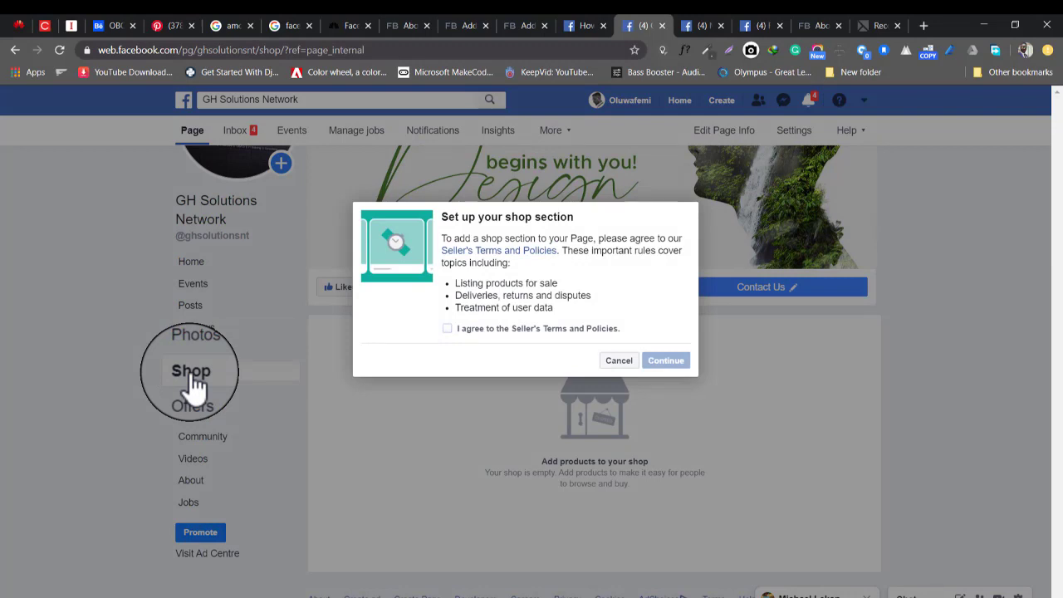
- Open the Seller's Terms and Policies in a separate tab and look through the agreement to its end
{"action": "right_click", "coordinate": [489, 250]}
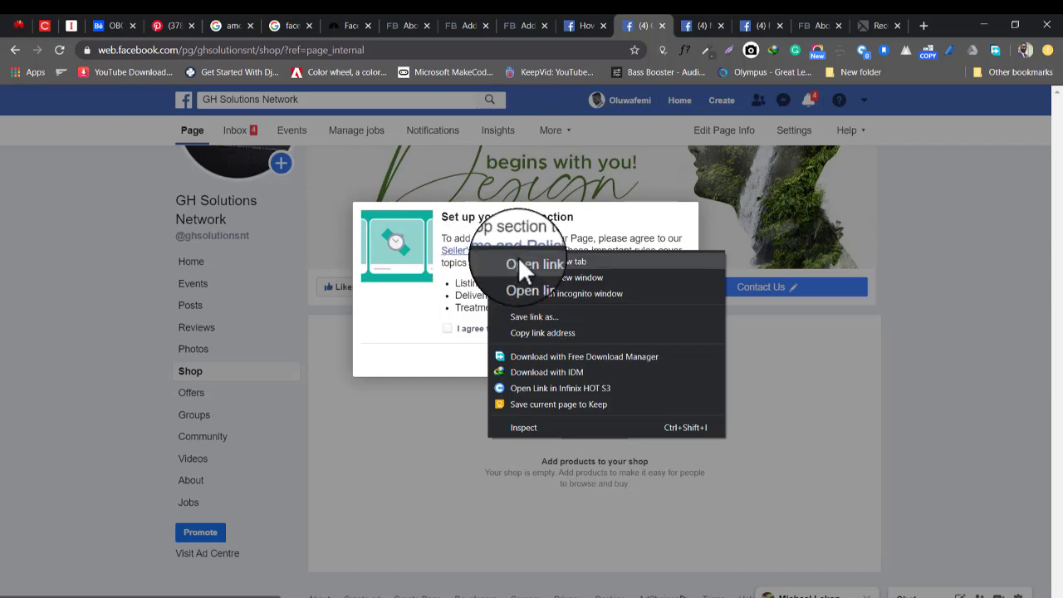
{"action": "left_click", "coordinate": [518, 257]}
{"action": "left_click", "coordinate": [707, 27]}
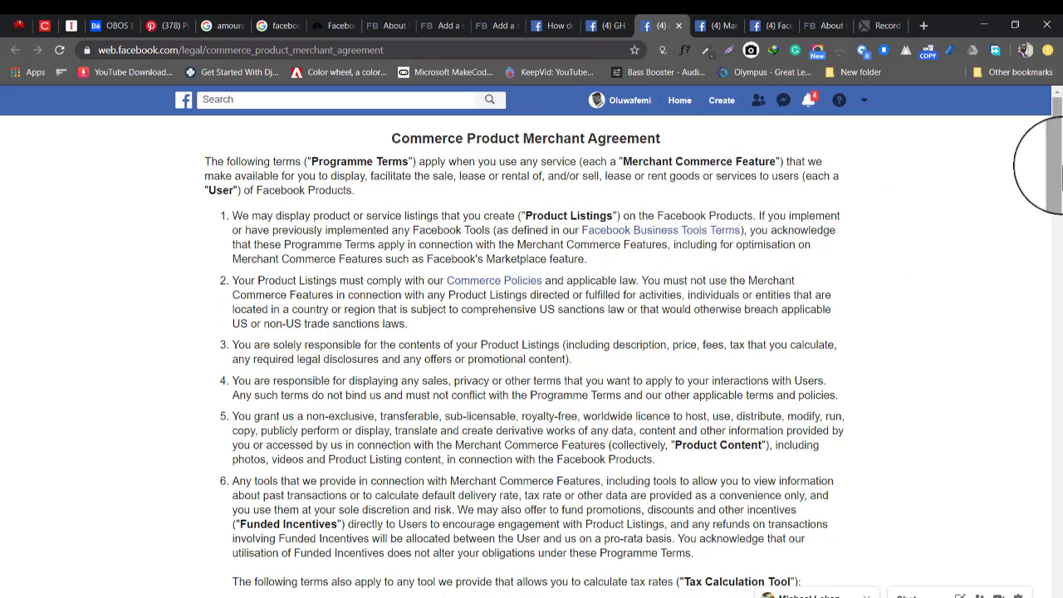
{"action": "left_click_drag", "start_coordinate": [1062, 166], "coordinate": [1060, 192]}
{"action": "left_click_drag", "start_coordinate": [1048, 220], "coordinate": [1050, 565]}
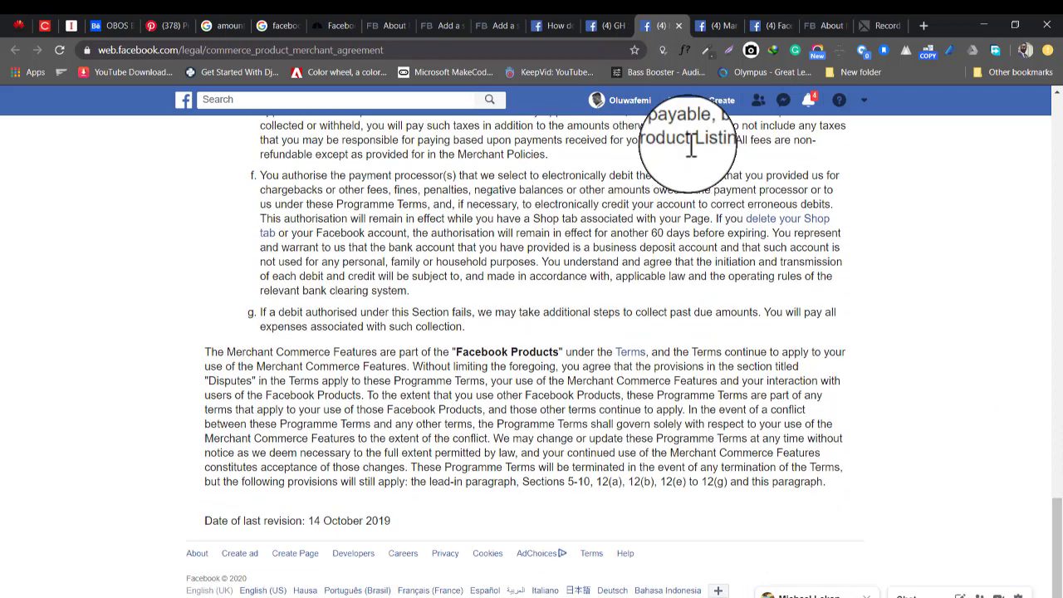
- Return to the shop section setup, agree to the Seller's Terms and Policies and continue
{"action": "left_click", "coordinate": [558, 13]}
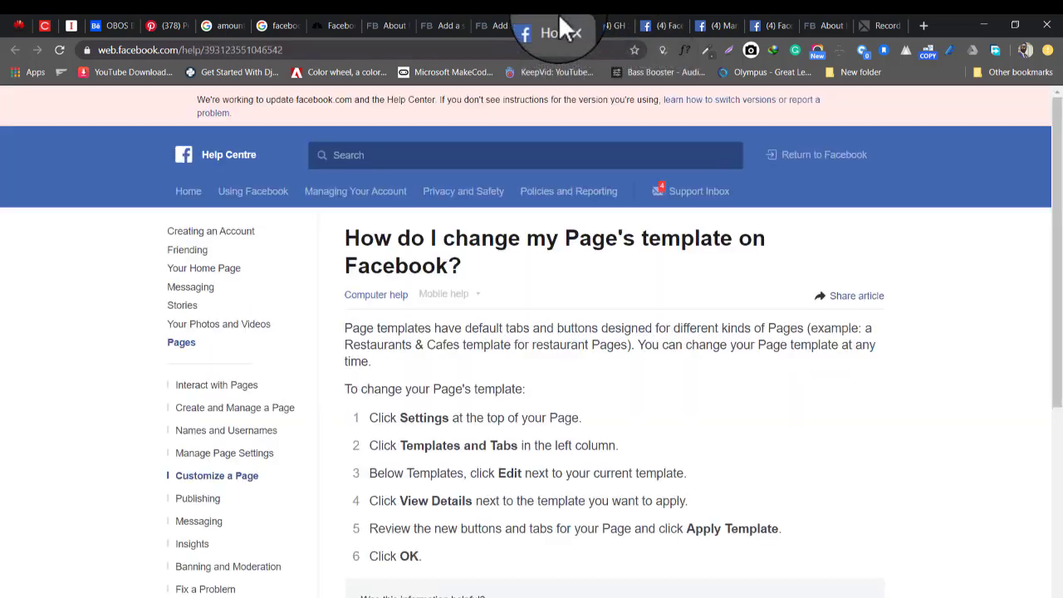
{"action": "left_click", "coordinate": [594, 25]}
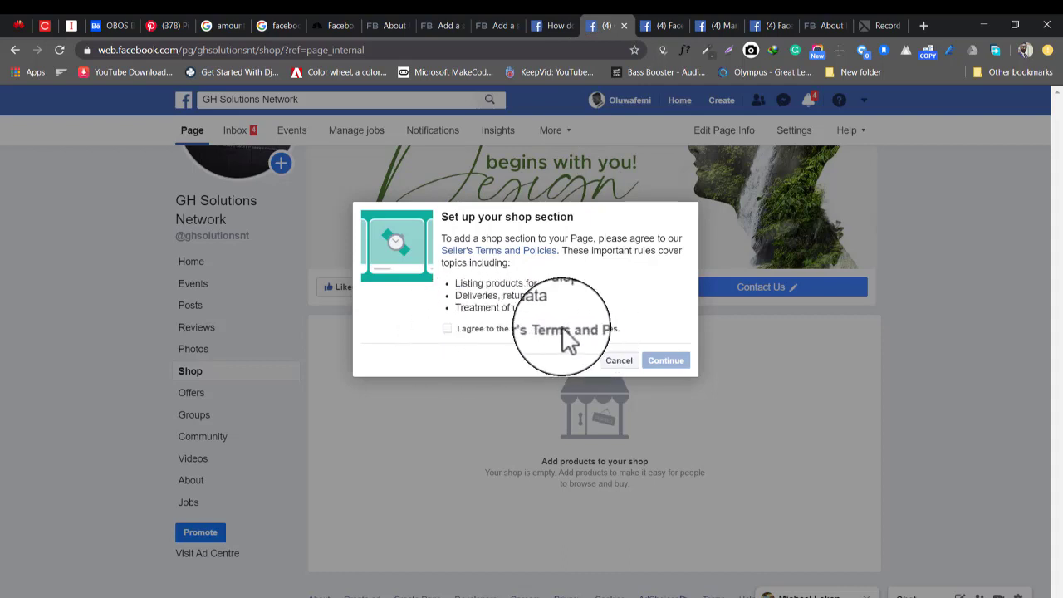
{"action": "left_click", "coordinate": [447, 328]}
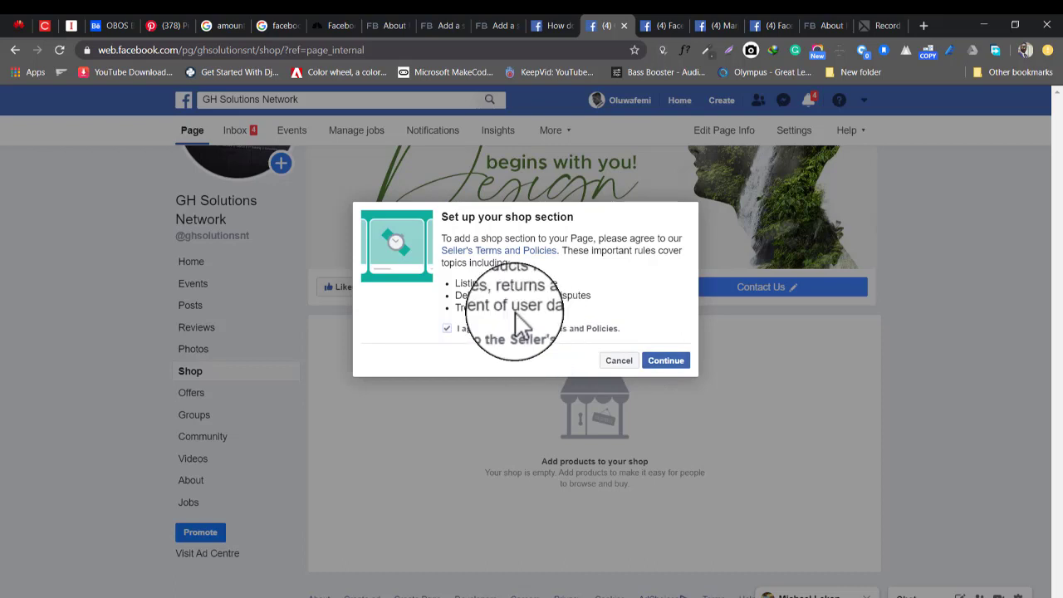
{"action": "left_click", "coordinate": [656, 363]}
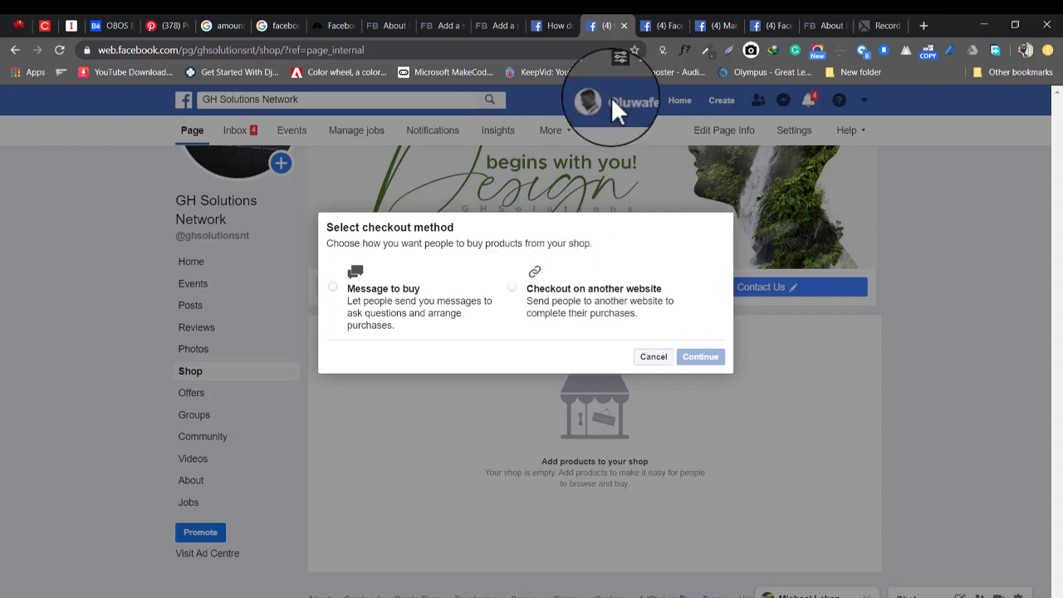
- Close the merchant agreement and the other leftover Facebook tabs, and return to the checkout method selection
{"action": "left_click", "coordinate": [662, 29]}
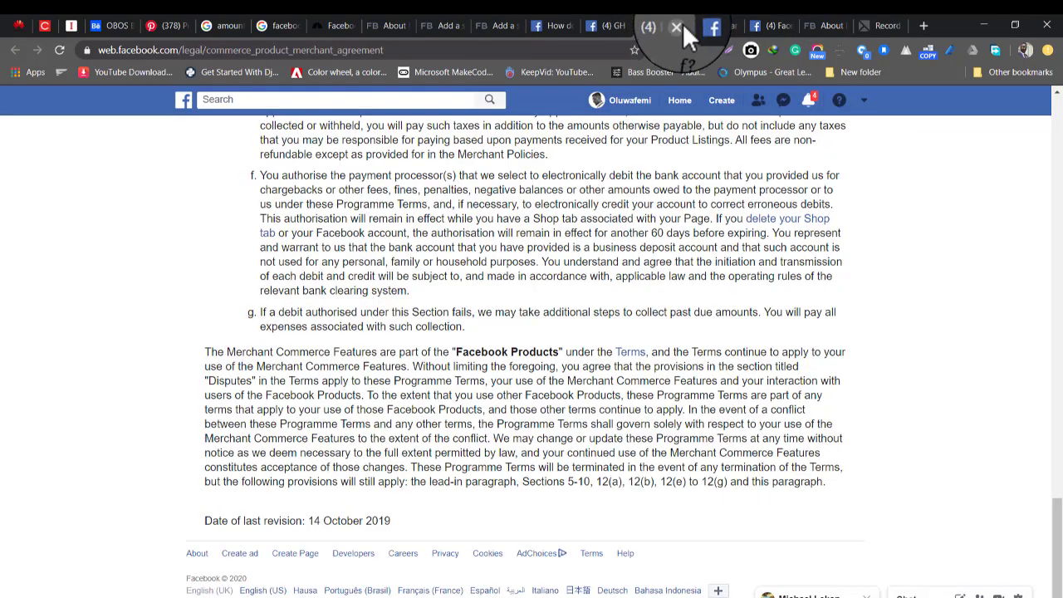
{"action": "left_click", "coordinate": [677, 26]}
{"action": "left_click", "coordinate": [681, 25]}
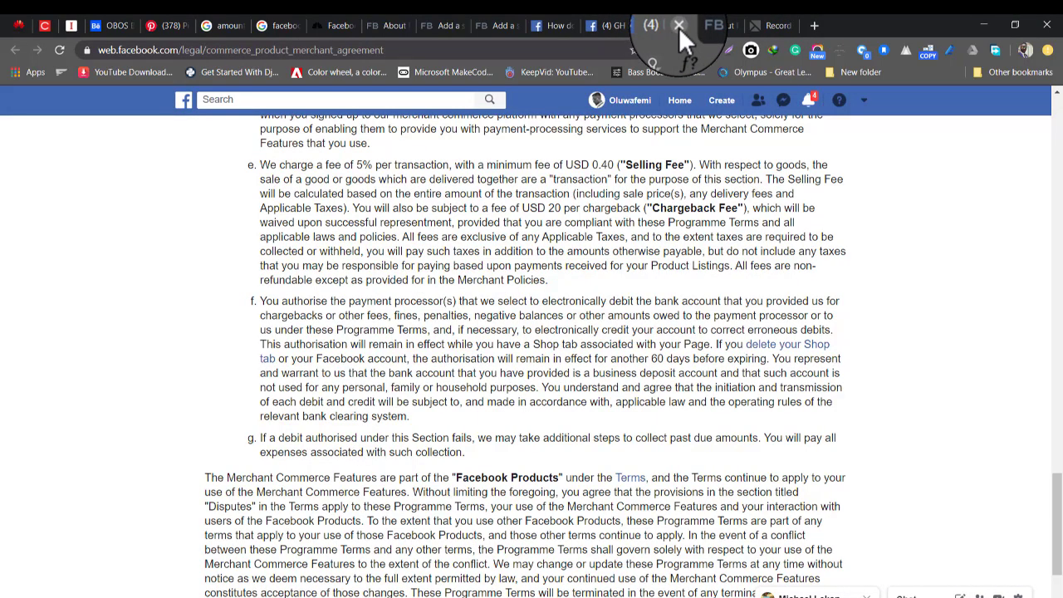
{"action": "left_click", "coordinate": [679, 27]}
{"action": "left_click", "coordinate": [610, 23]}
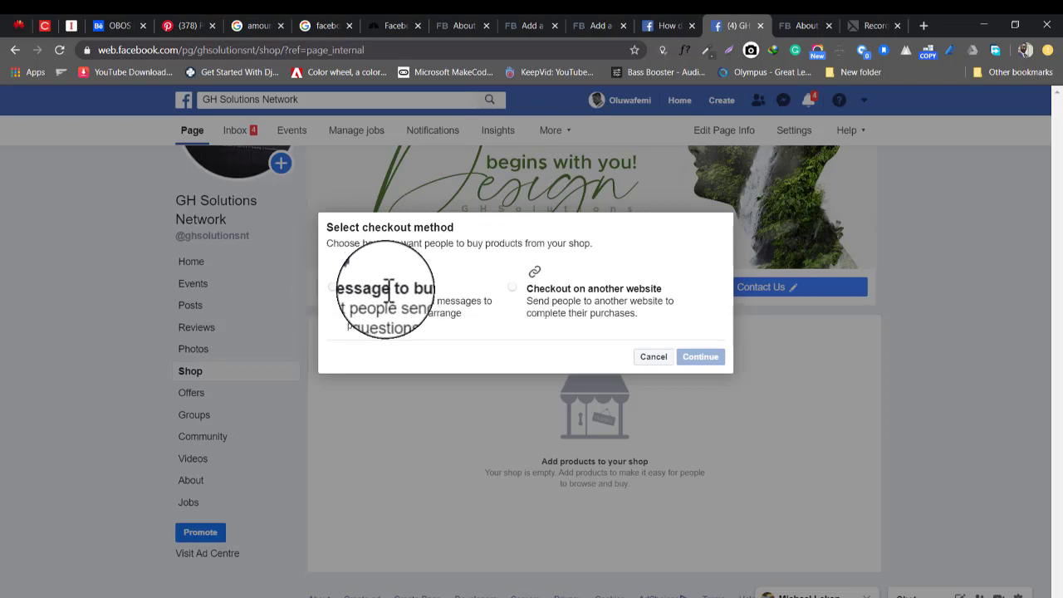
- Choose Checkout on another website as the shop's checkout method and continue
{"action": "left_click", "coordinate": [511, 288]}
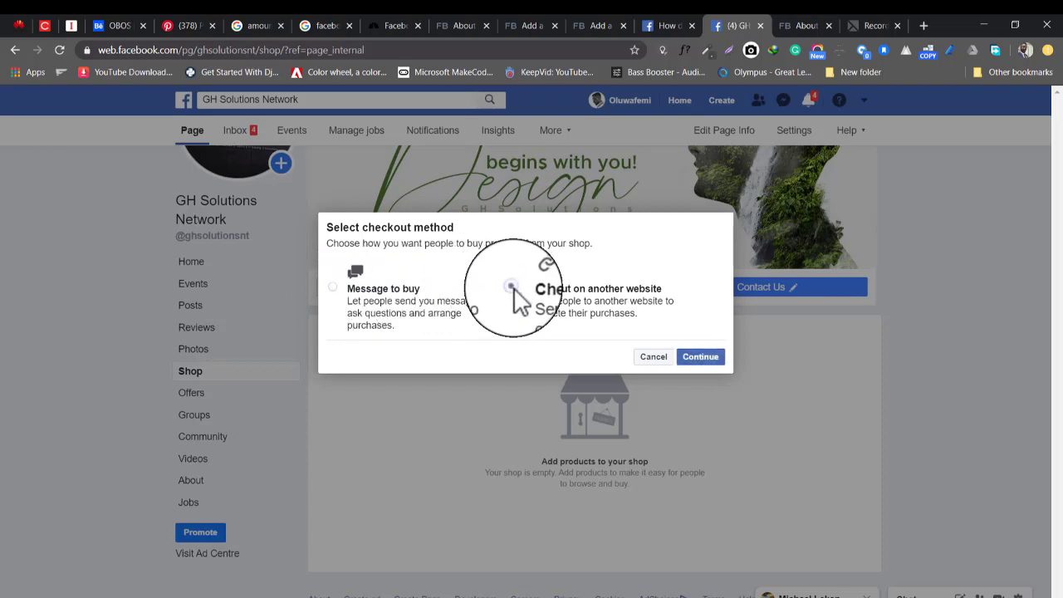
{"action": "left_click", "coordinate": [702, 363]}
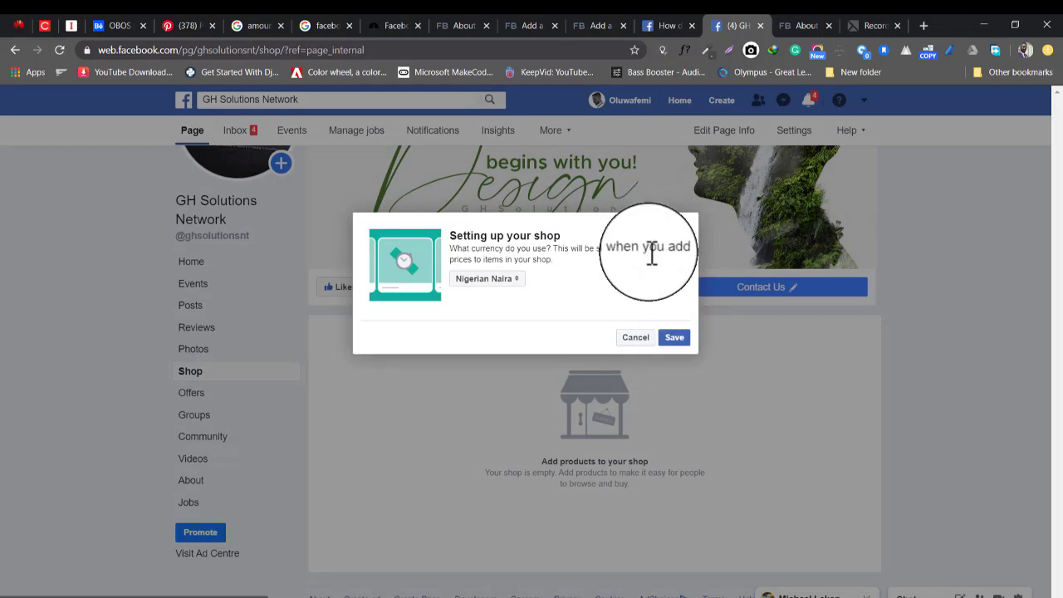
- Save the shop setup with Nigerian Naira as the currency, and dismiss the personalised ad recommendations above the shop
{"action": "left_click", "coordinate": [505, 281]}
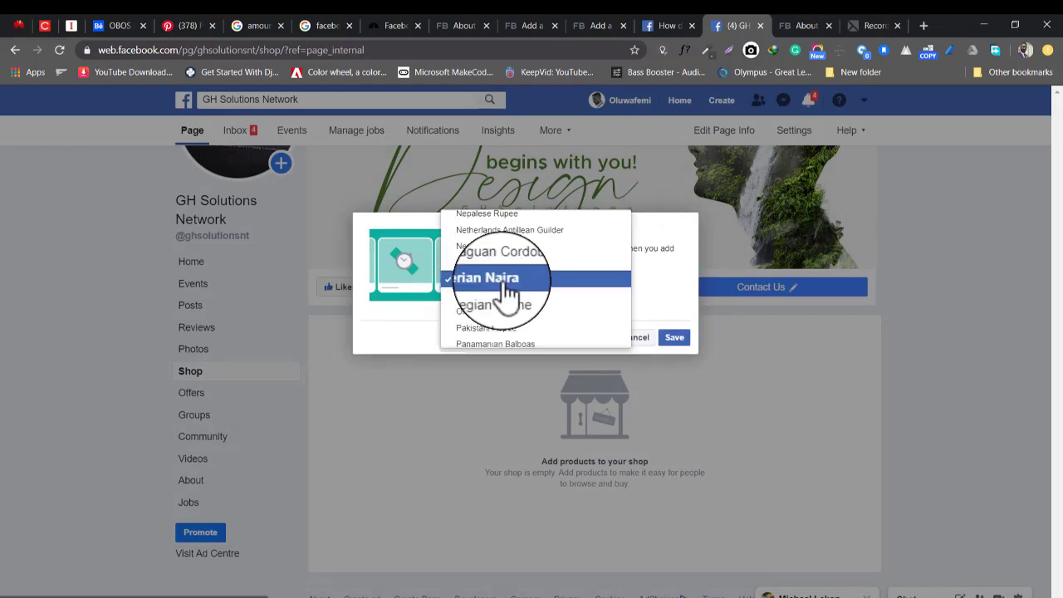
{"action": "left_click", "coordinate": [664, 278]}
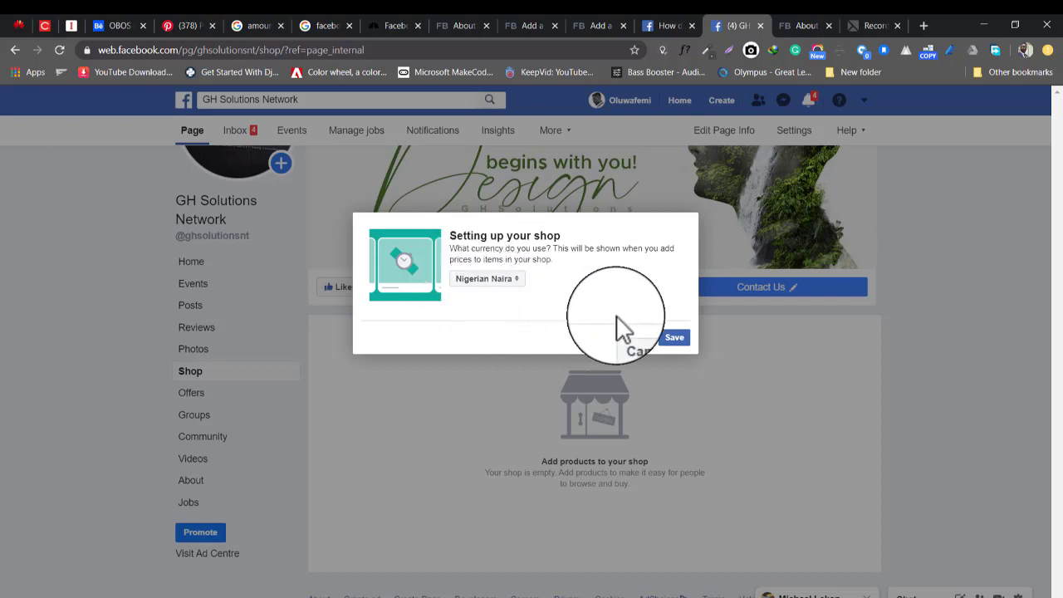
{"action": "left_click", "coordinate": [675, 342]}
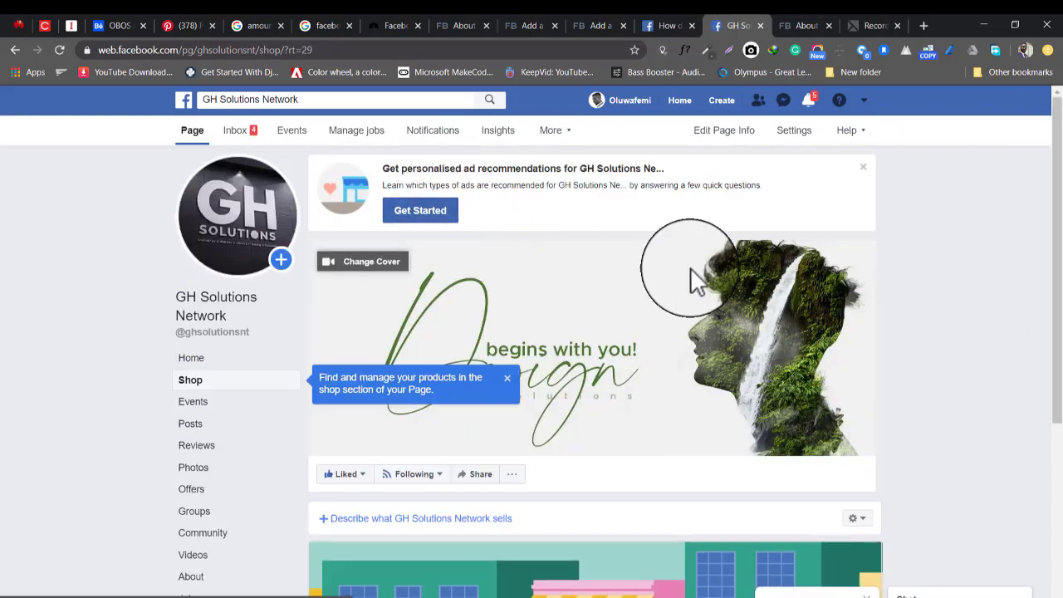
{"action": "left_click", "coordinate": [863, 169]}
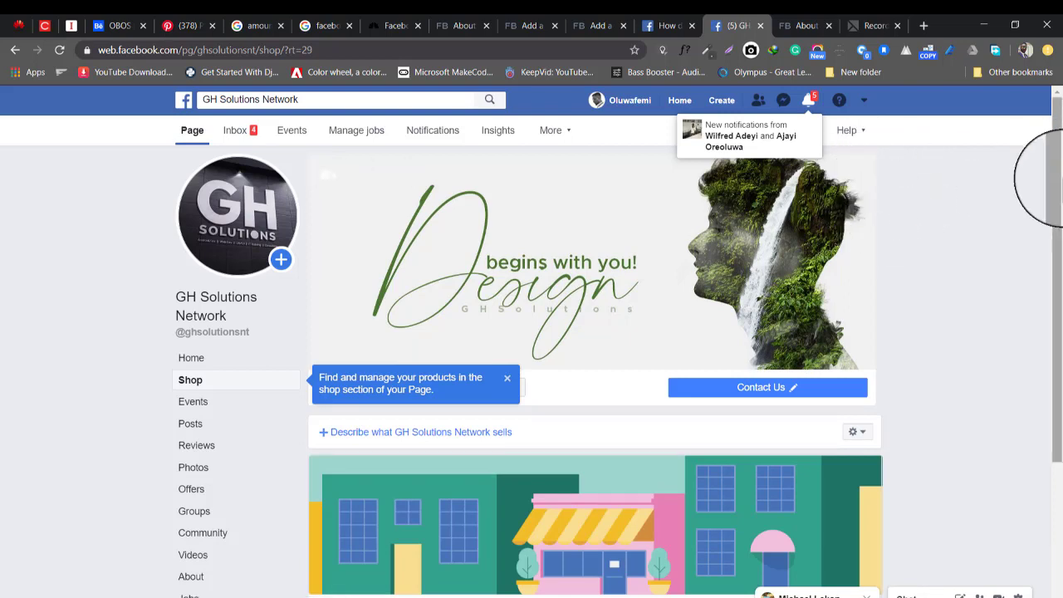
{"action": "left_click_drag", "start_coordinate": [1052, 237], "coordinate": [1057, 316]}
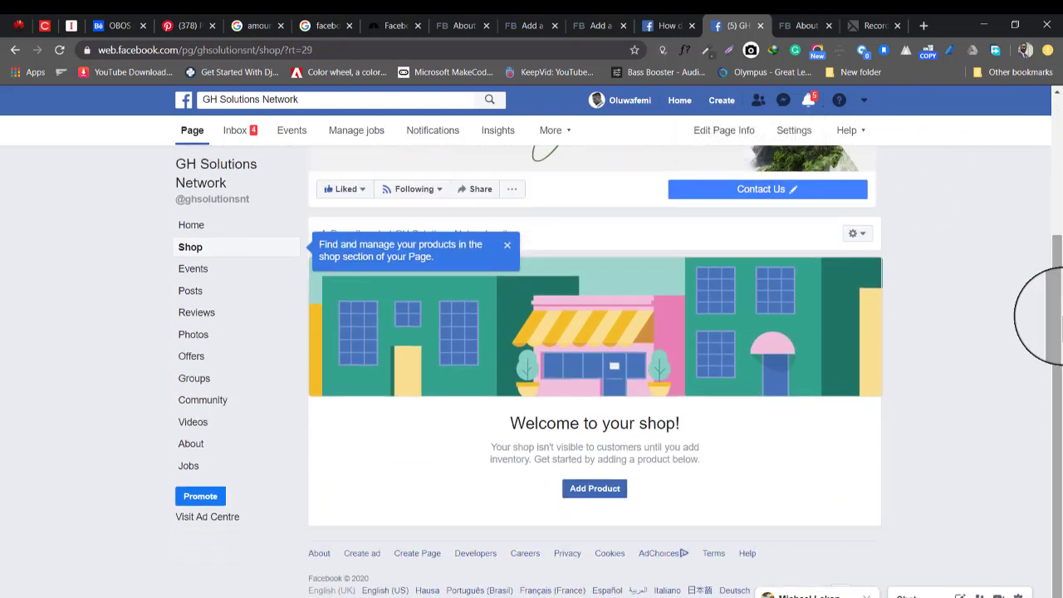
- Open the Facebook home feed in a separate tab and go to the Talk Tech Nigeria Page
{"action": "right_click", "coordinate": [670, 103]}
{"action": "left_click", "coordinate": [700, 109]}
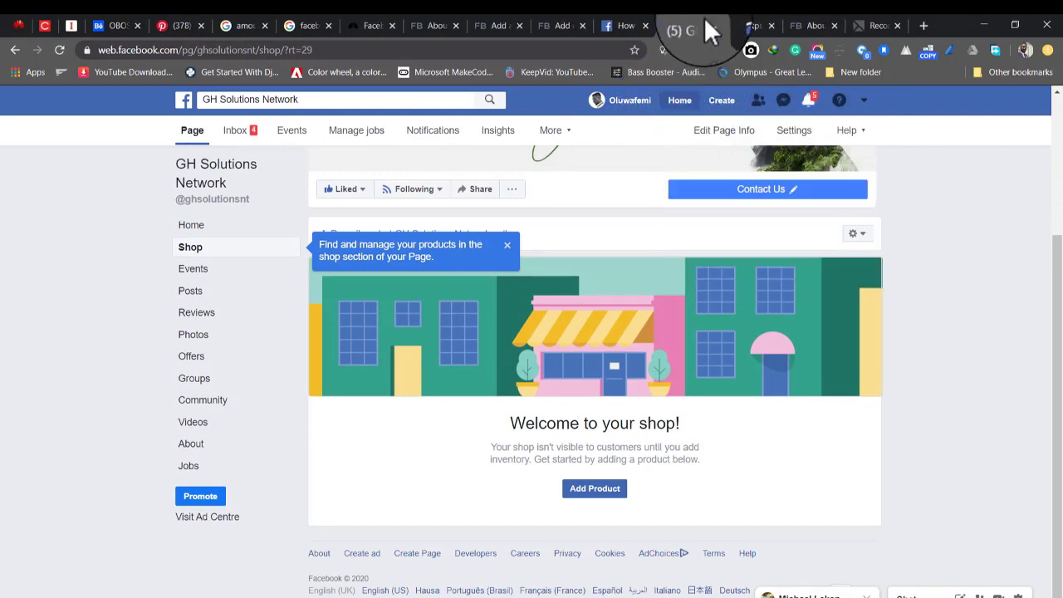
{"action": "left_click", "coordinate": [736, 25]}
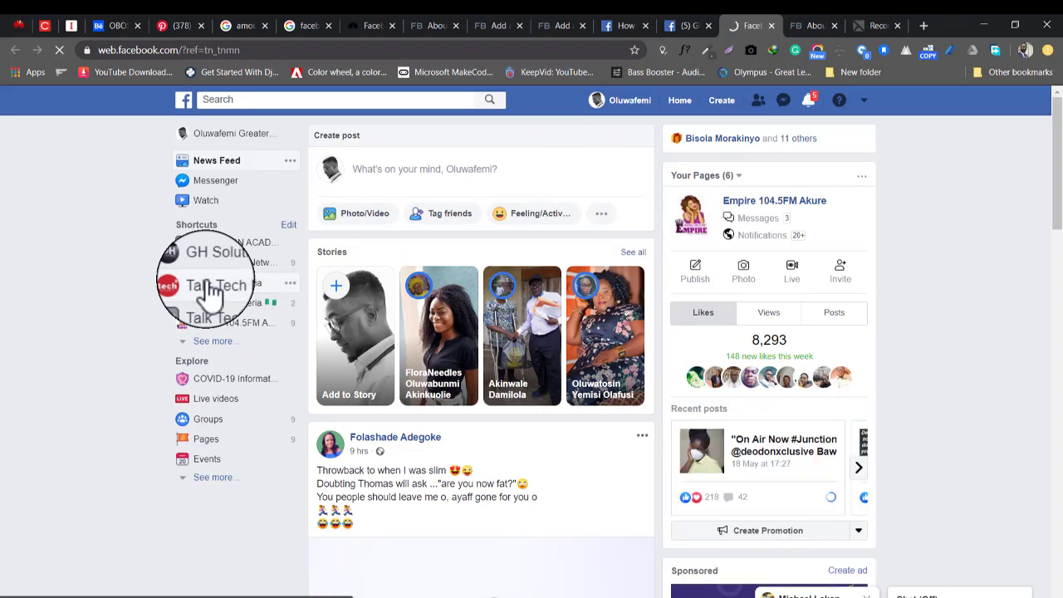
{"action": "left_click", "coordinate": [210, 284]}
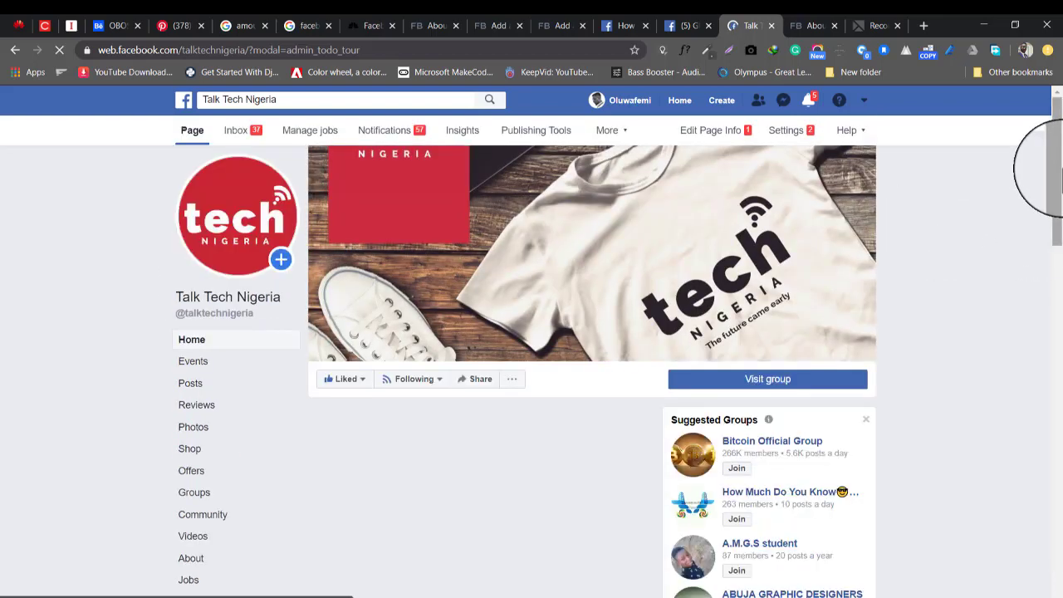
- Open the Shop section of the Talk Tech Nigeria Page
{"action": "left_click_drag", "start_coordinate": [1062, 169], "coordinate": [1061, 274]}
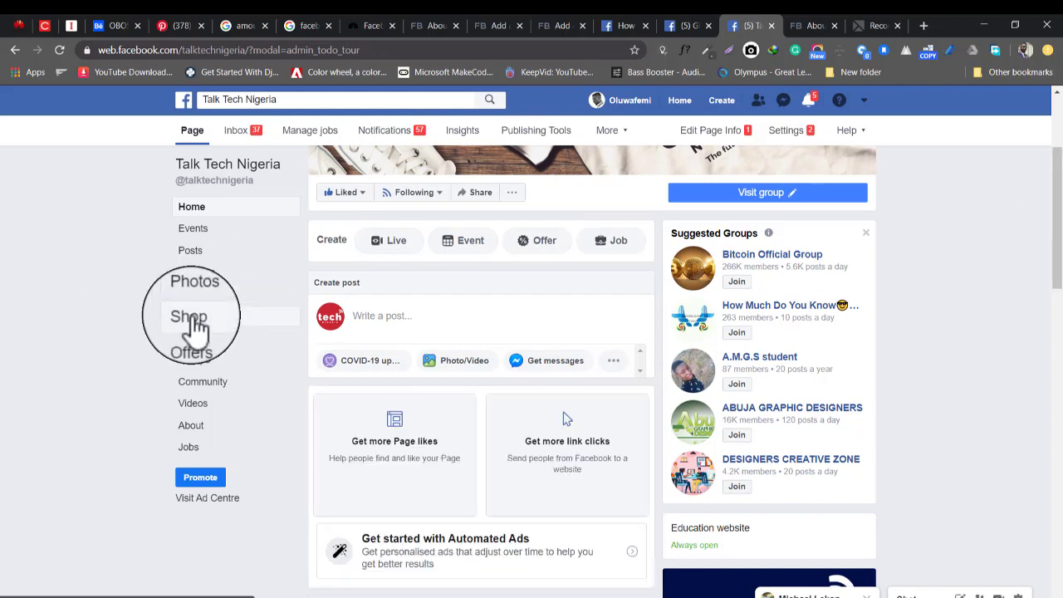
{"action": "scroll", "coordinate": [1048, 213], "scroll_direction": "down", "scroll_amount": 2}
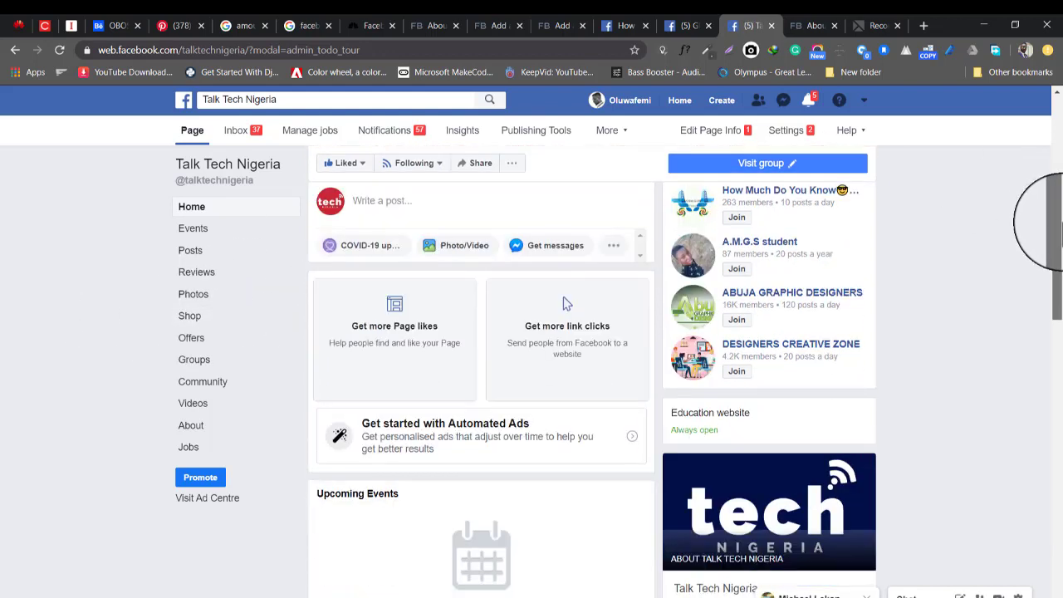
{"action": "left_click", "coordinate": [197, 323]}
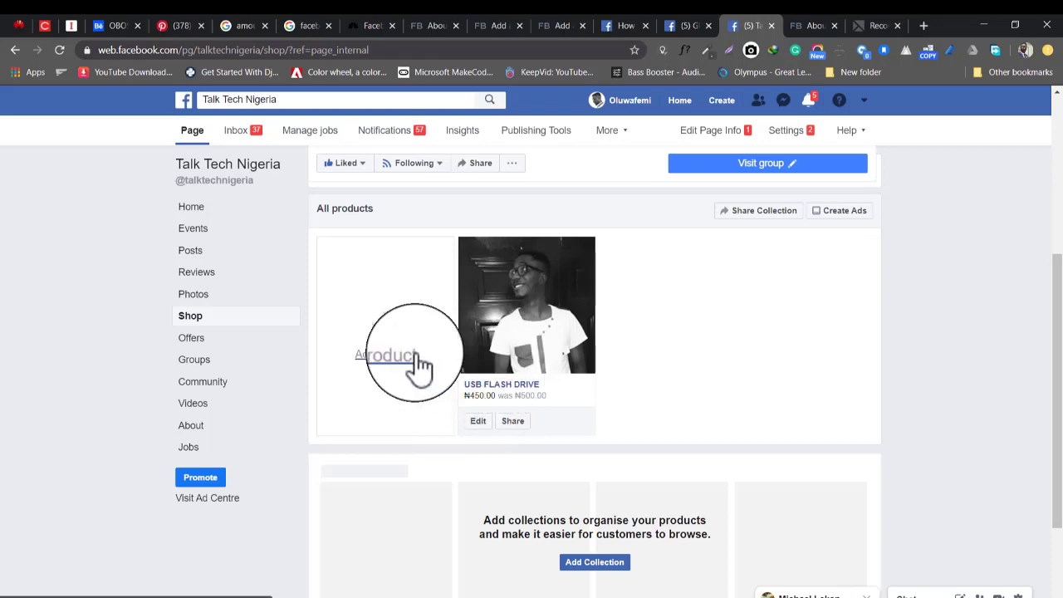
- Start a new shop product named "sneakers" with a price of ₦1000.00
{"action": "left_click", "coordinate": [387, 339]}
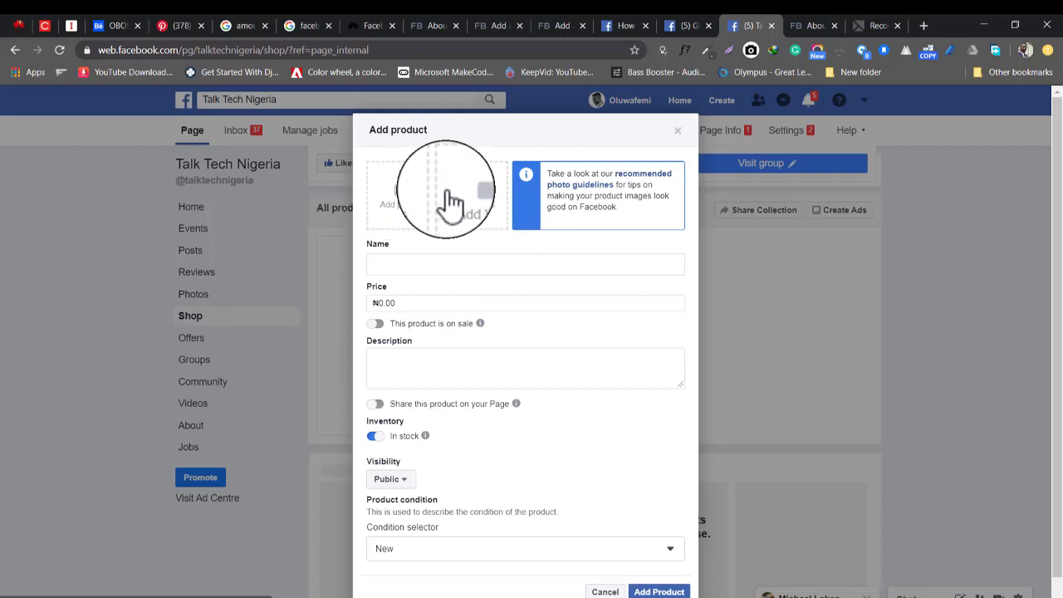
{"action": "left_click", "coordinate": [396, 262]}
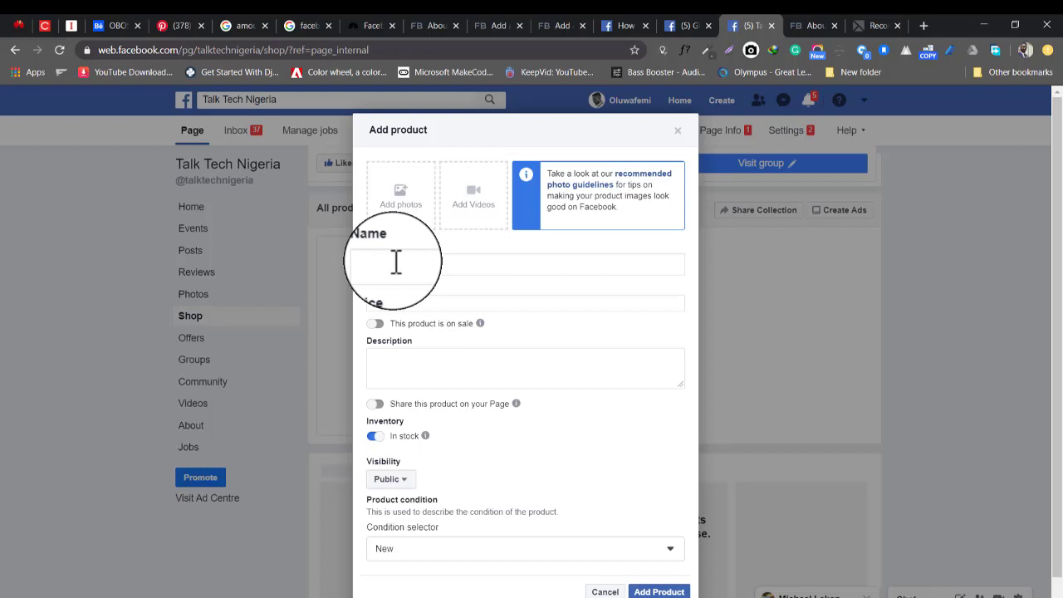
{"action": "type", "text": "sneakers"}
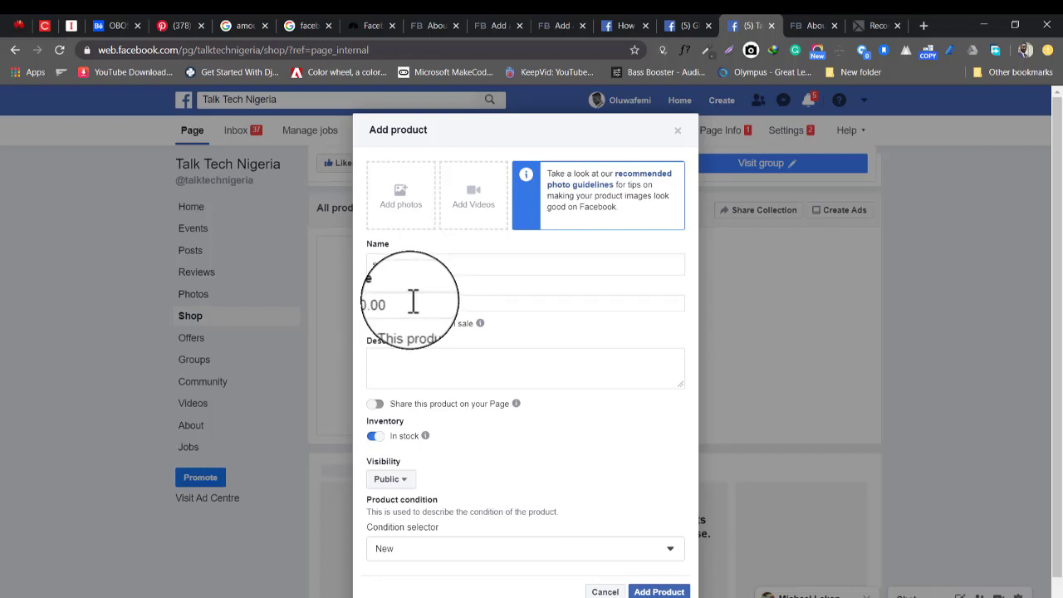
{"action": "left_click", "coordinate": [385, 304]}
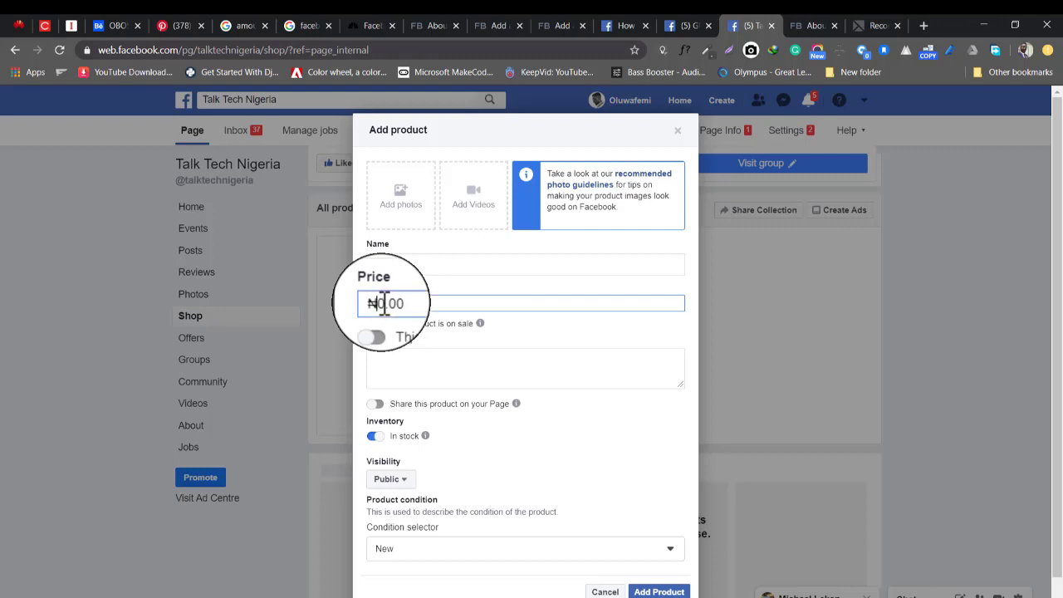
{"action": "type", "text": "1000.0"}
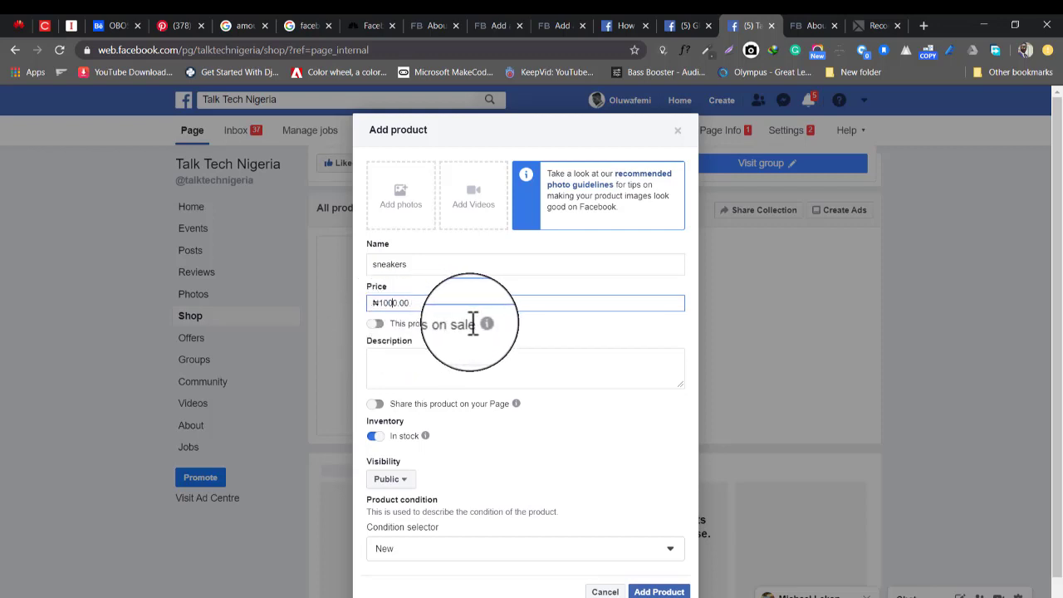
- Mark the sneakers as on sale with a sale price of ₦900.00
{"action": "left_click", "coordinate": [377, 323]}
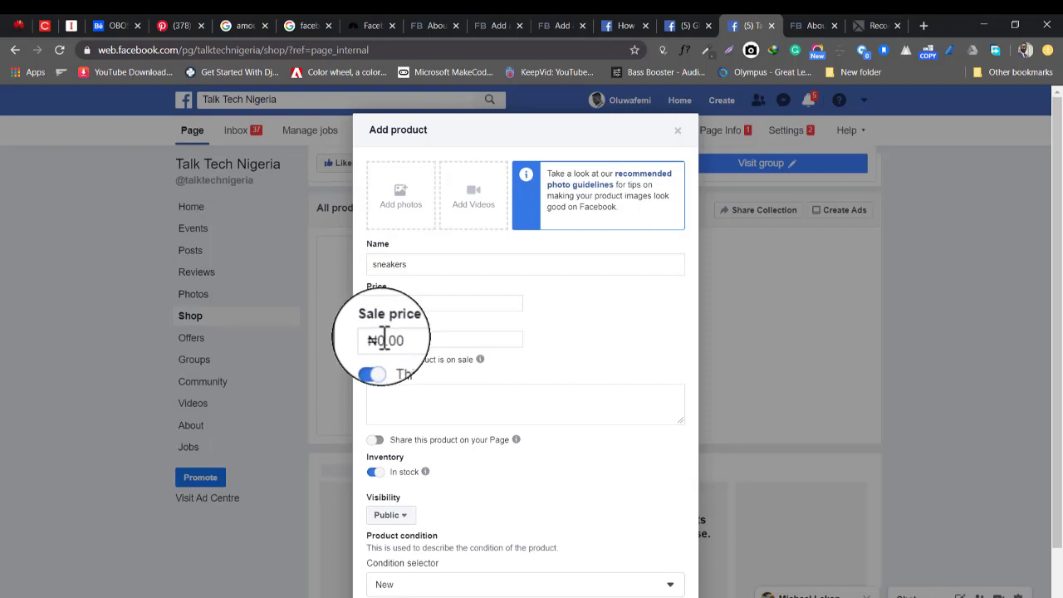
{"action": "left_click", "coordinate": [385, 339]}
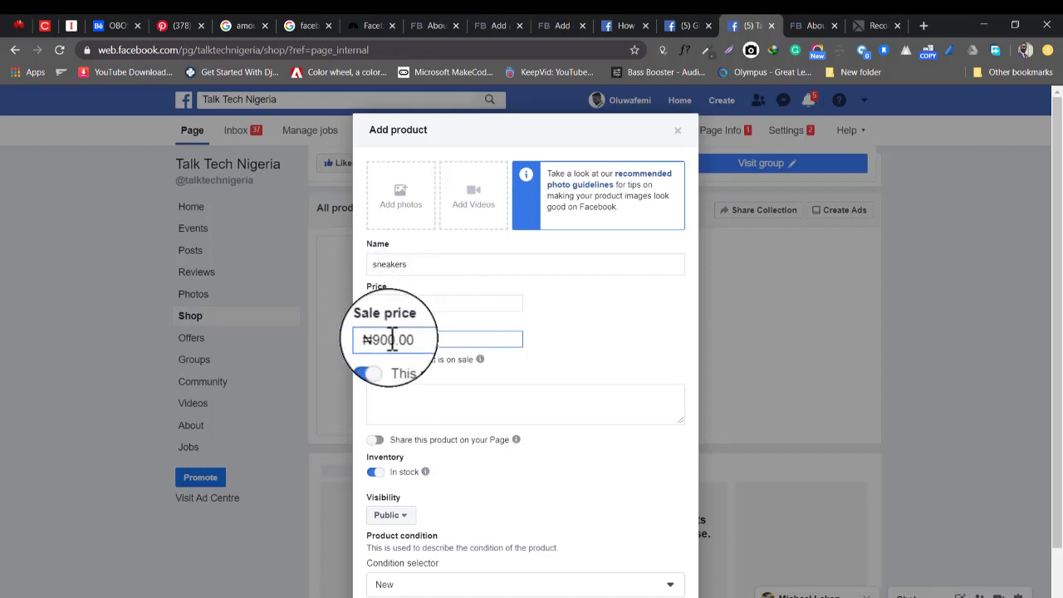
- Enter the product description on separate lines: "this sneaker is white.", "size 40...", "weigh....." and "available colors -blc"
{"action": "left_click", "coordinate": [418, 397]}
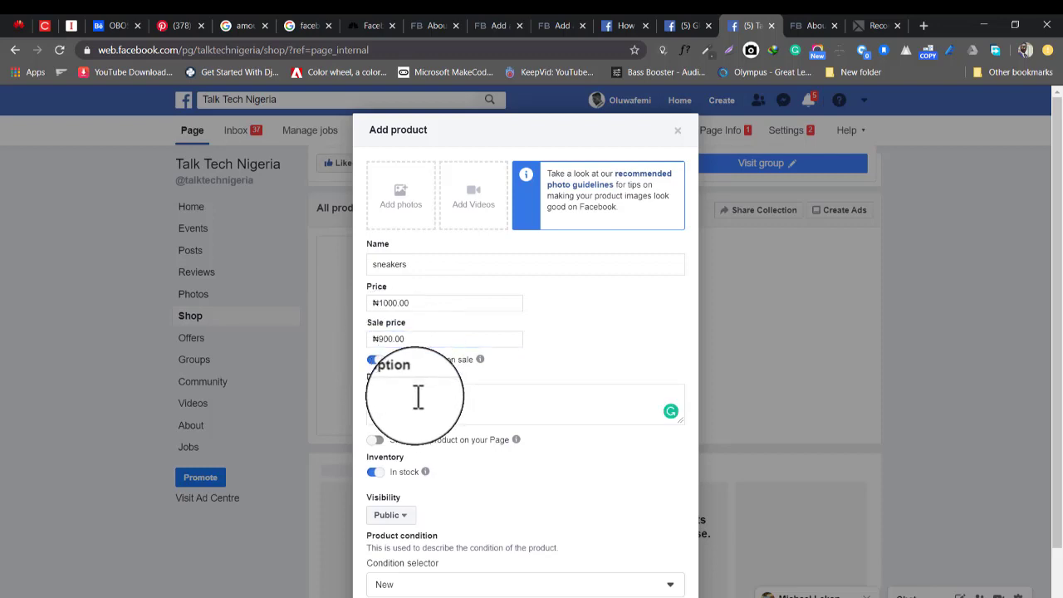
{"action": "type", "text": "sneaker is"}
{"action": "type", "text": " white"}
{"action": "type", "text": "40"}
{"action": "type", "text": "bl"}
{"action": "type", "text": "....."}
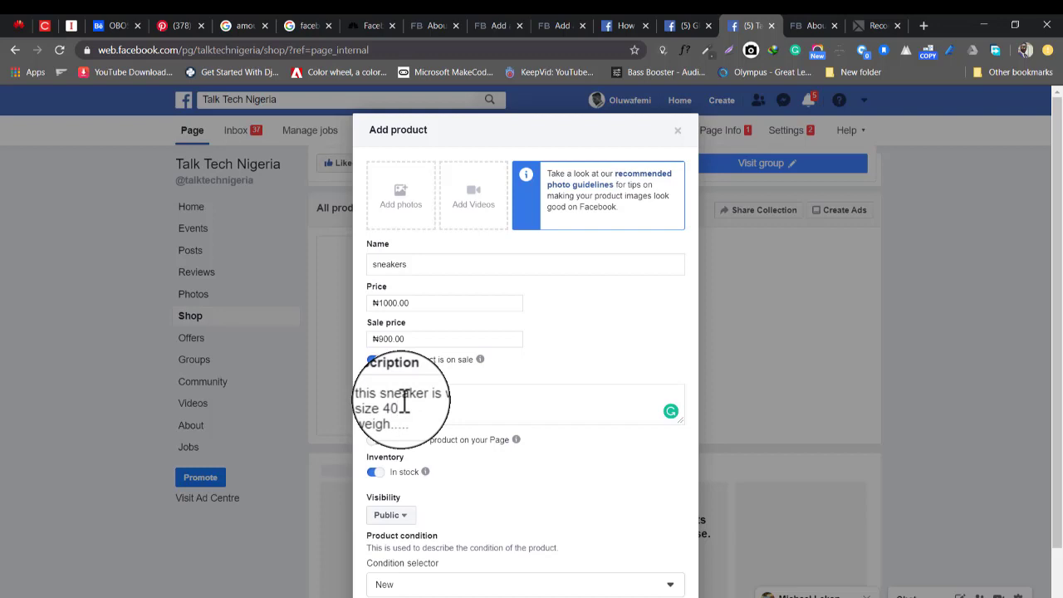
{"action": "type", "text": "..."}
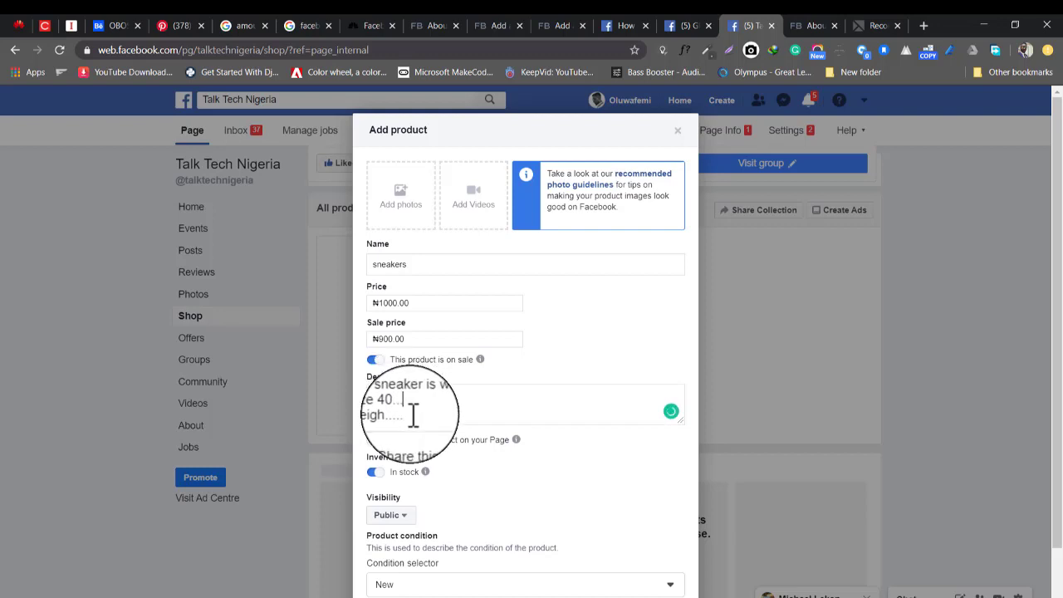
{"action": "left_click", "coordinate": [413, 416]}
{"action": "key", "text": "Return"}
{"action": "type", "text": "Available"}
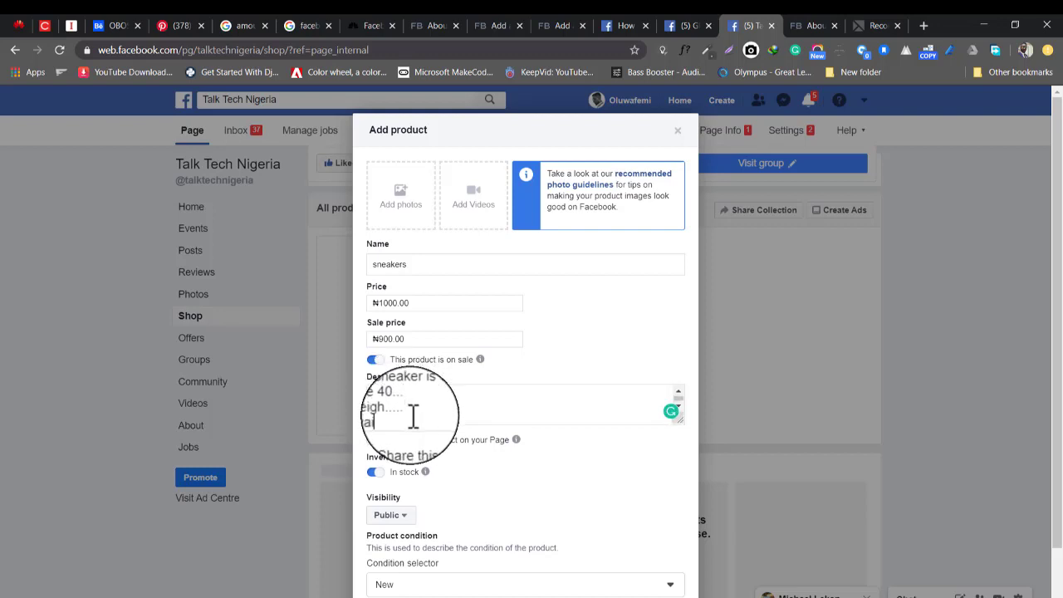
{"action": "type", "text": " colors"}
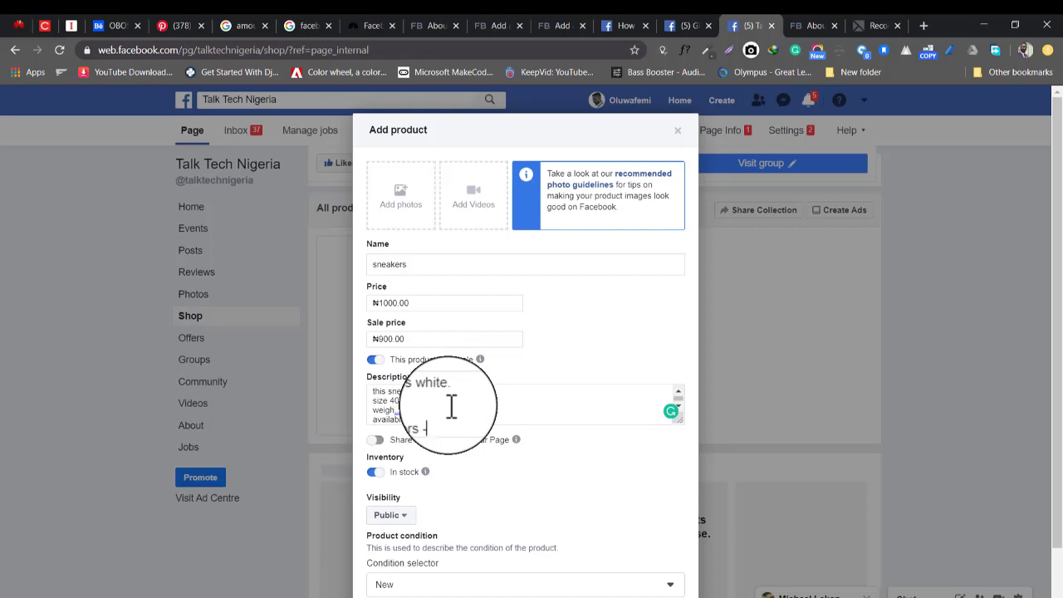
{"action": "type", "text": "-blck"}
{"action": "key", "text": "BackSpace"}
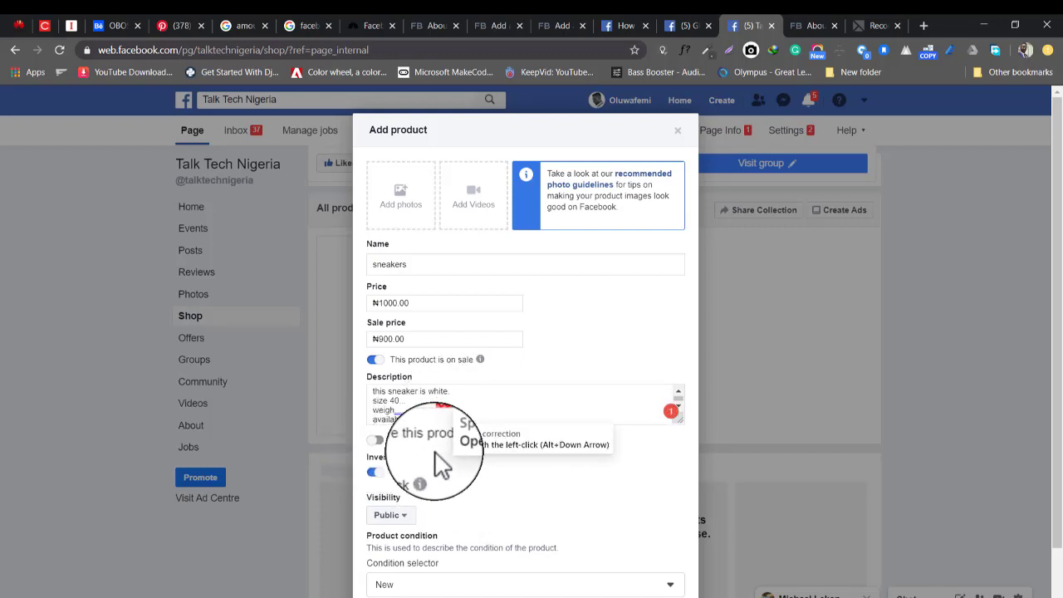
- Turn on sharing the sneakers product on the Page
{"action": "left_click", "coordinate": [376, 441]}
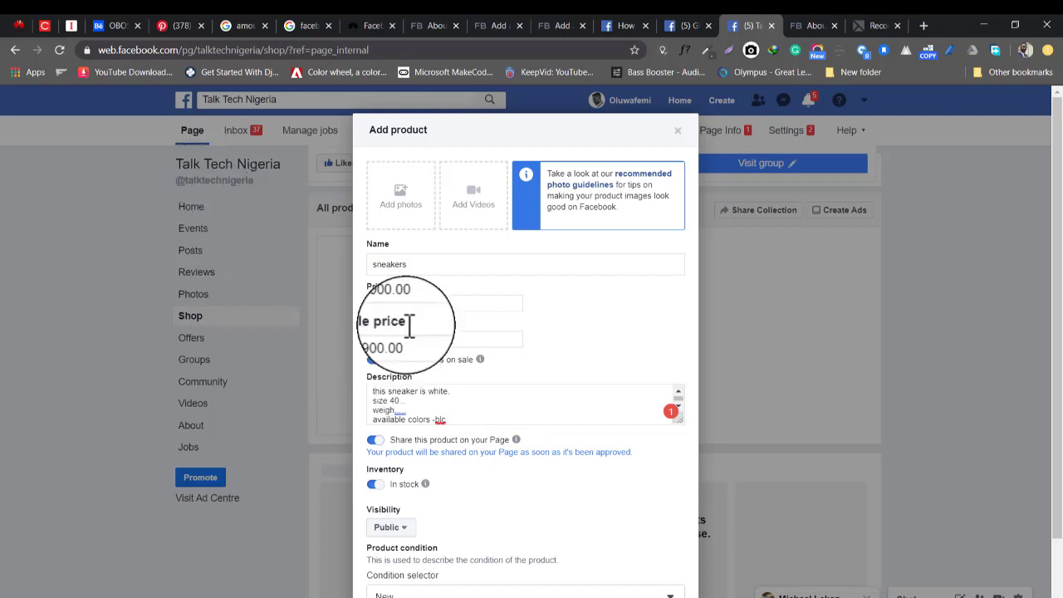
{"action": "left_click", "coordinate": [374, 445]}
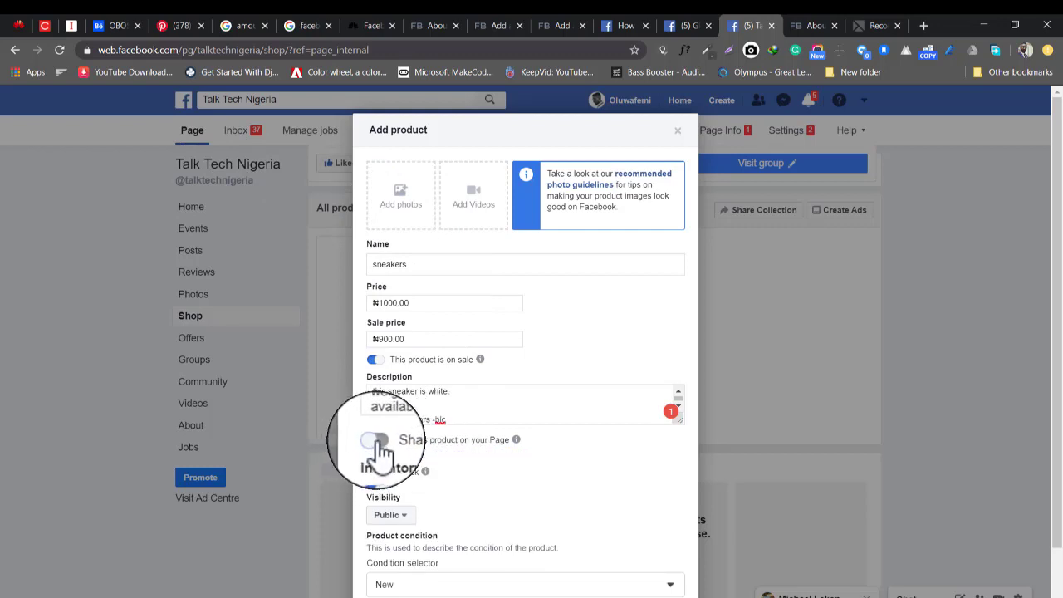
{"action": "left_click", "coordinate": [378, 445]}
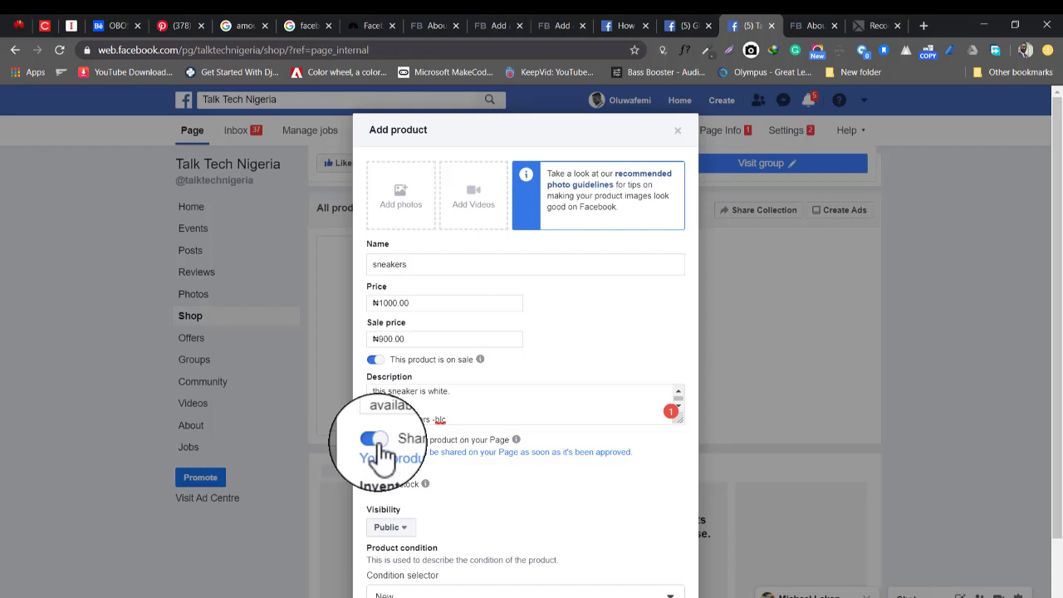
- Keep the product in stock with Public visibility, and choose New as its condition
{"action": "scroll", "coordinate": [1044, 261], "scroll_direction": "down", "scroll_amount": 1}
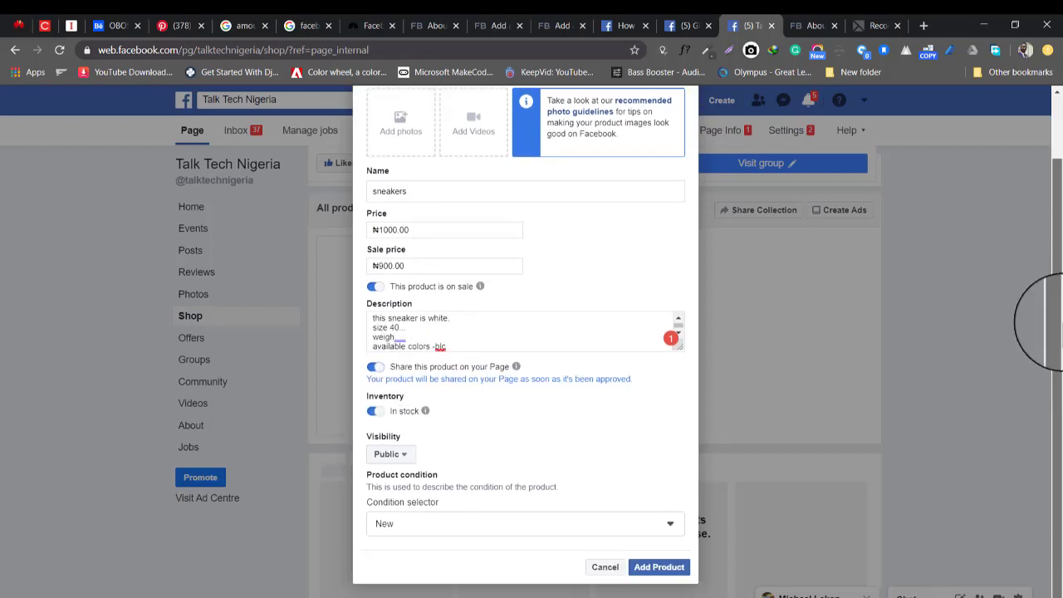
{"action": "left_click", "coordinate": [373, 412]}
{"action": "left_click", "coordinate": [377, 413]}
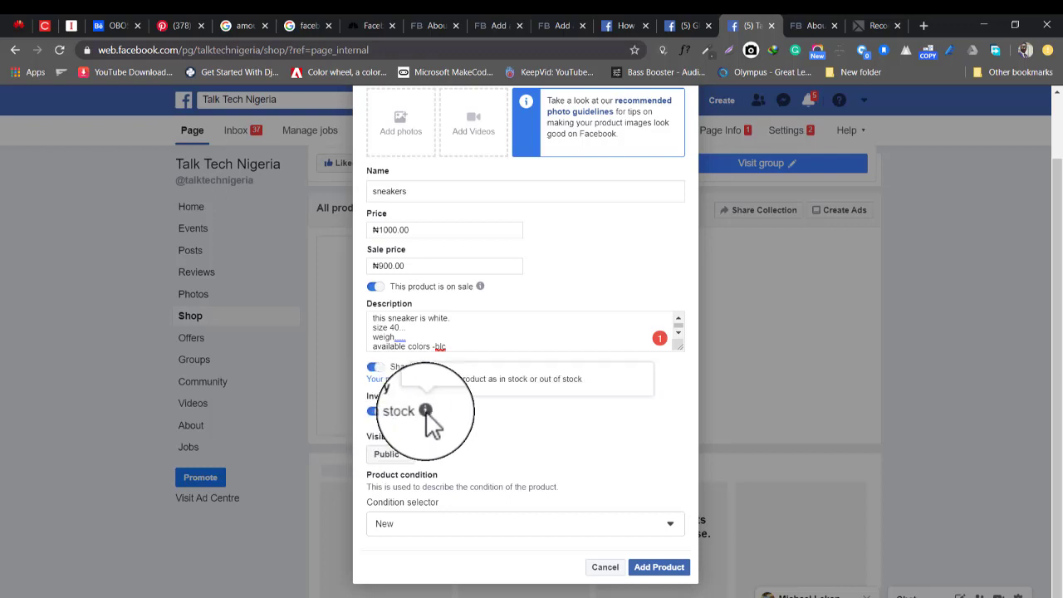
{"action": "left_click", "coordinate": [395, 455]}
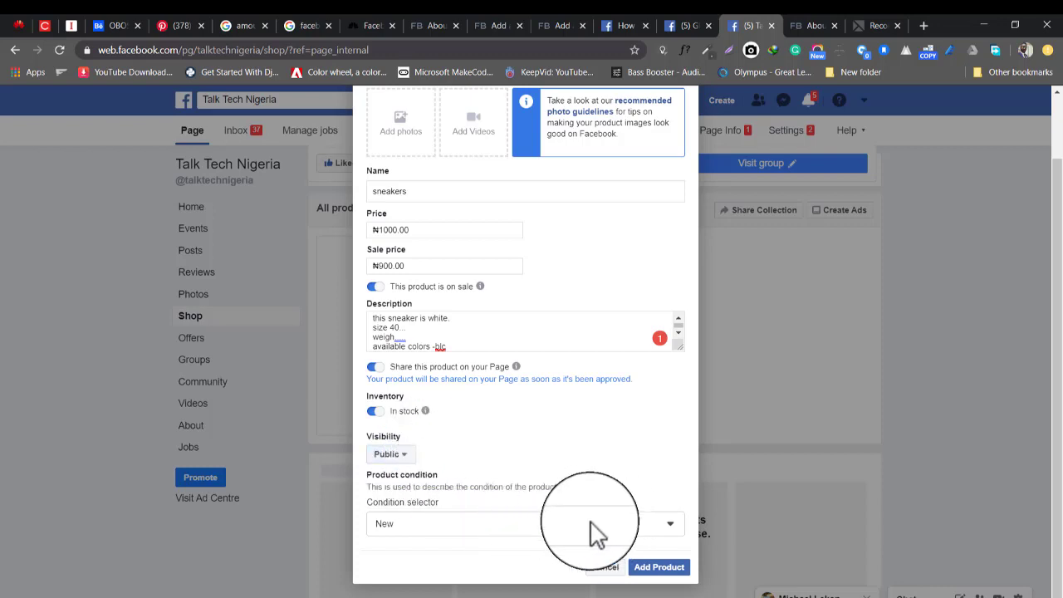
{"action": "left_click", "coordinate": [553, 531]}
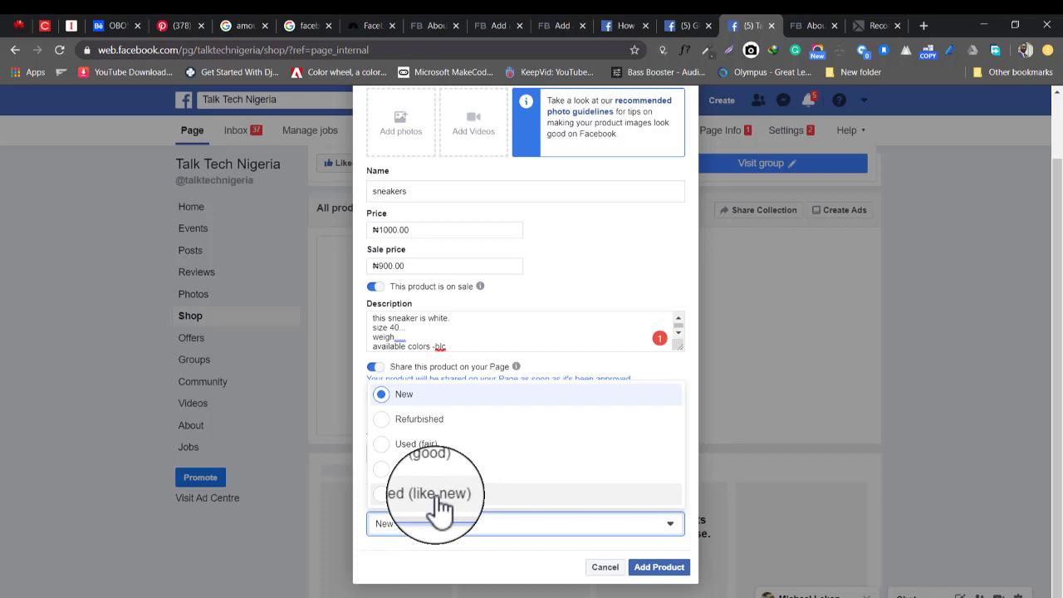
{"action": "left_click", "coordinate": [427, 401]}
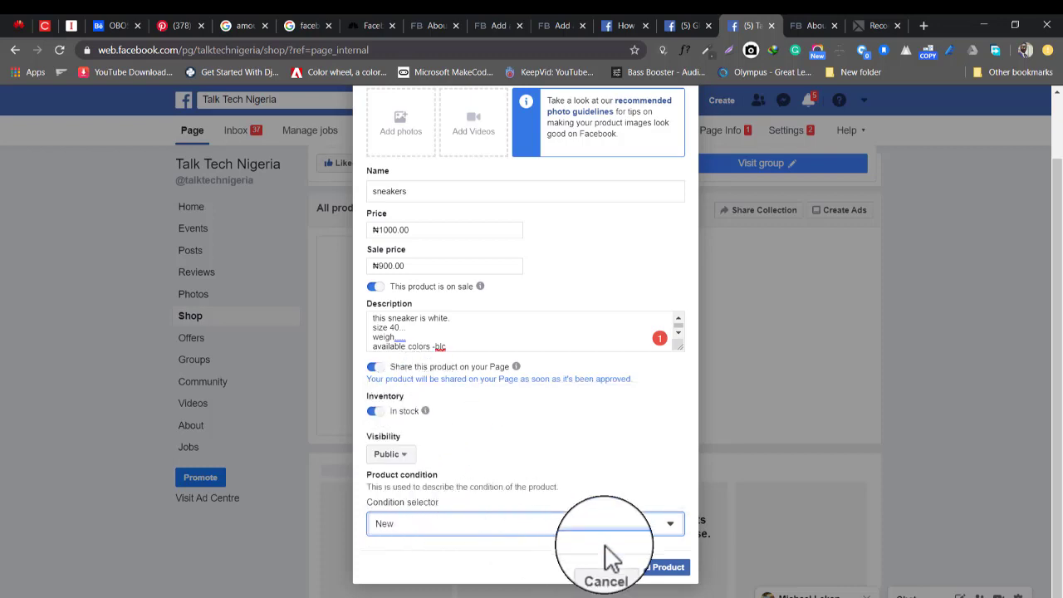
- Try to submit the sneakers product, and upload the novel-coronavirus image from the Pictures folder as its photo
{"action": "left_click", "coordinate": [647, 574]}
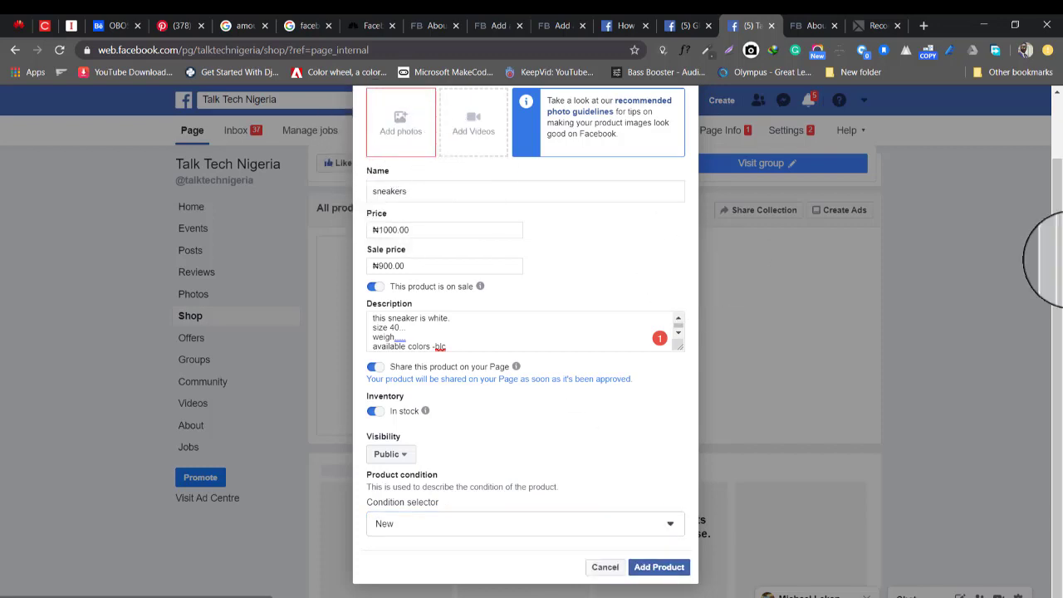
{"action": "scroll", "coordinate": [1048, 221], "scroll_direction": "up", "scroll_amount": 2}
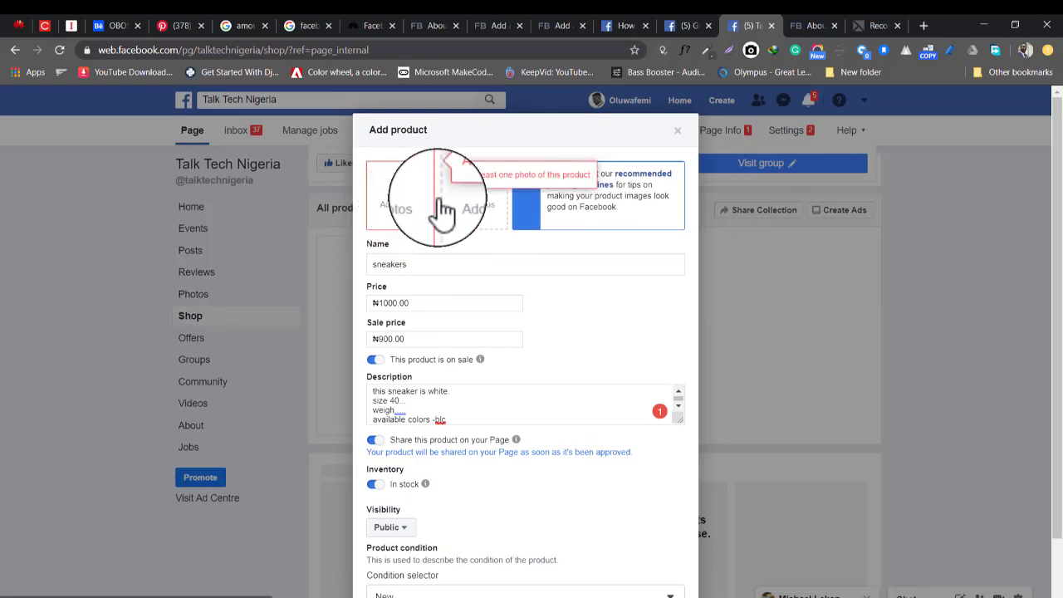
{"action": "left_click", "coordinate": [401, 200]}
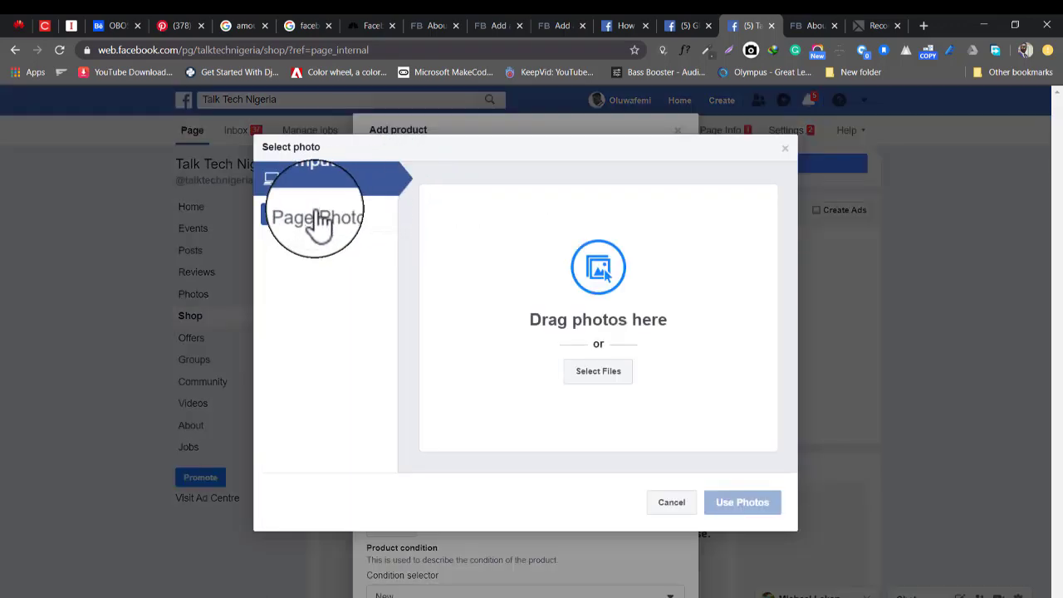
{"action": "left_click", "coordinate": [588, 371]}
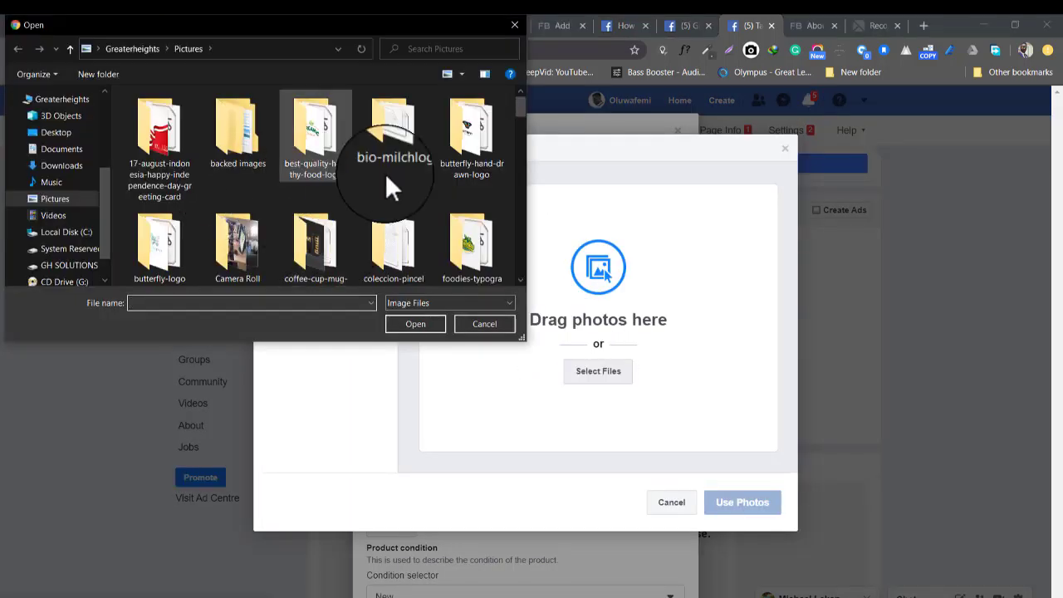
{"action": "left_click_drag", "start_coordinate": [521, 106], "coordinate": [512, 269]}
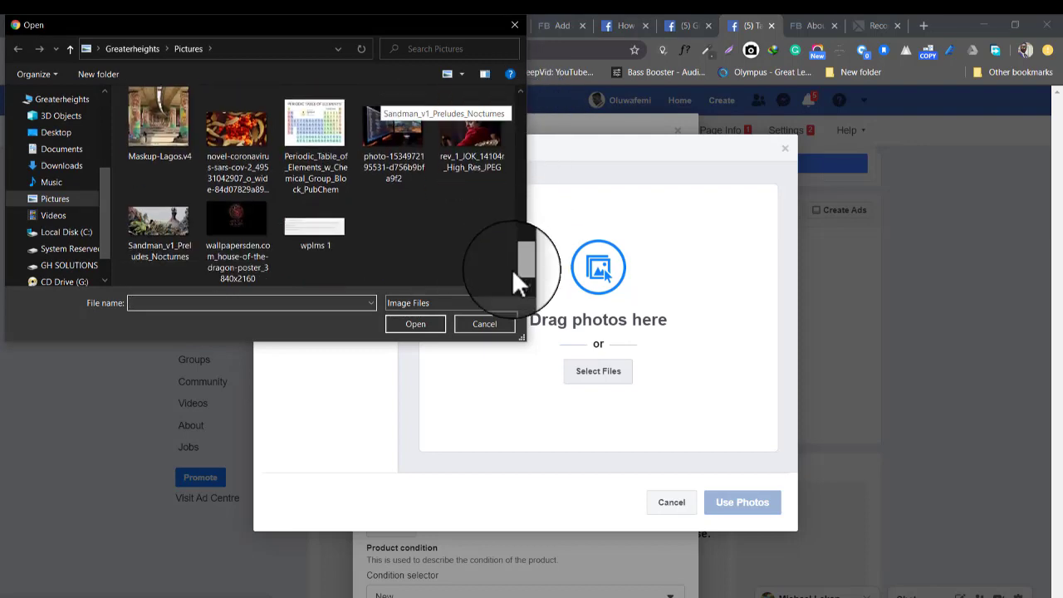
{"action": "left_click", "coordinate": [150, 229]}
{"action": "left_click", "coordinate": [259, 143]}
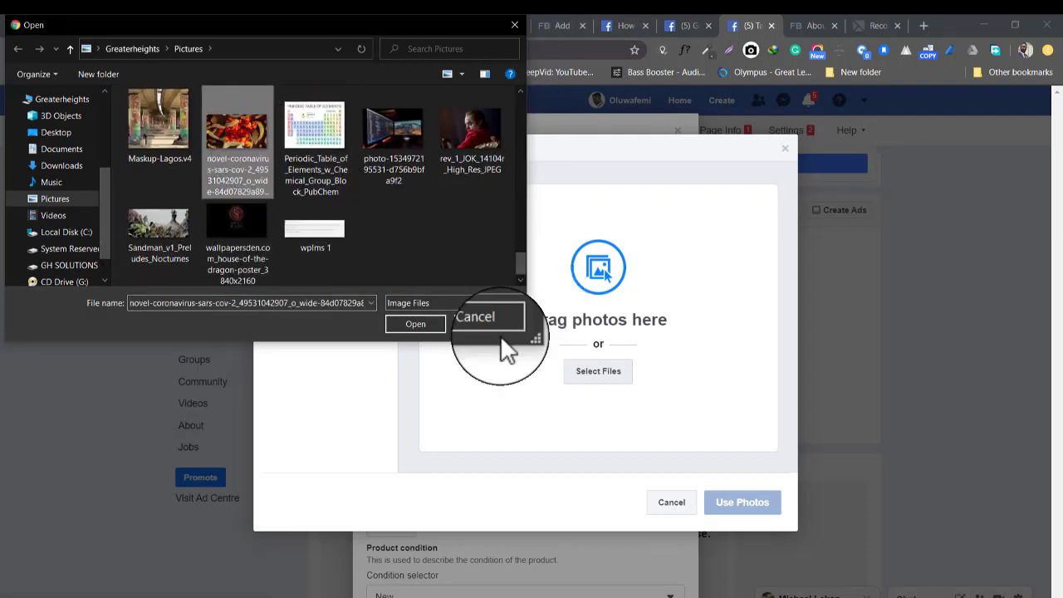
{"action": "left_click", "coordinate": [416, 325]}
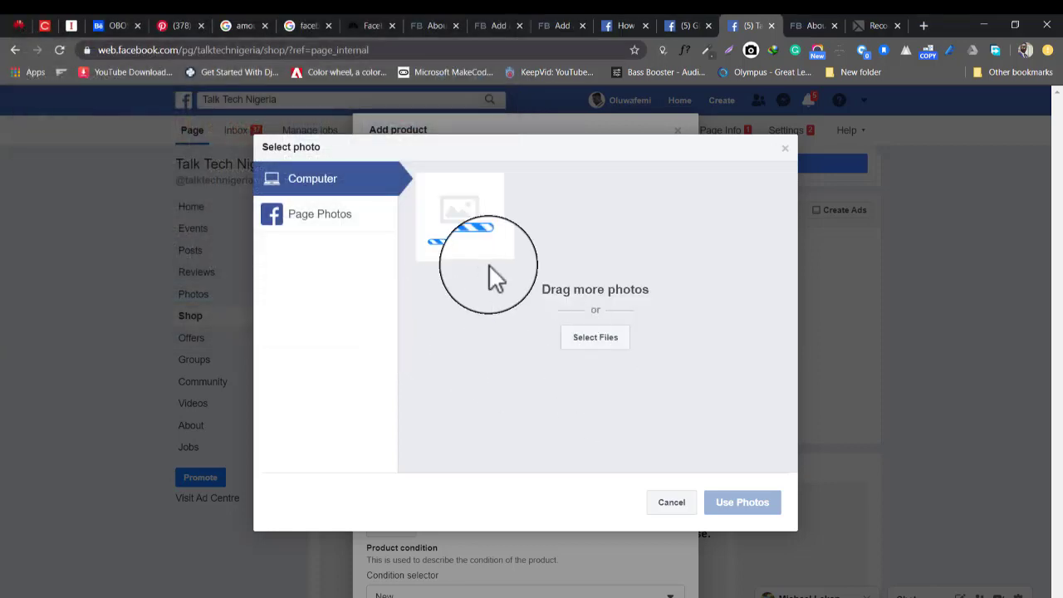
- Try to upload rev_1_JOK_14104r_High_Res_JPEG from the Pictures folder as a second product photo and select it
{"action": "left_click", "coordinate": [588, 347]}
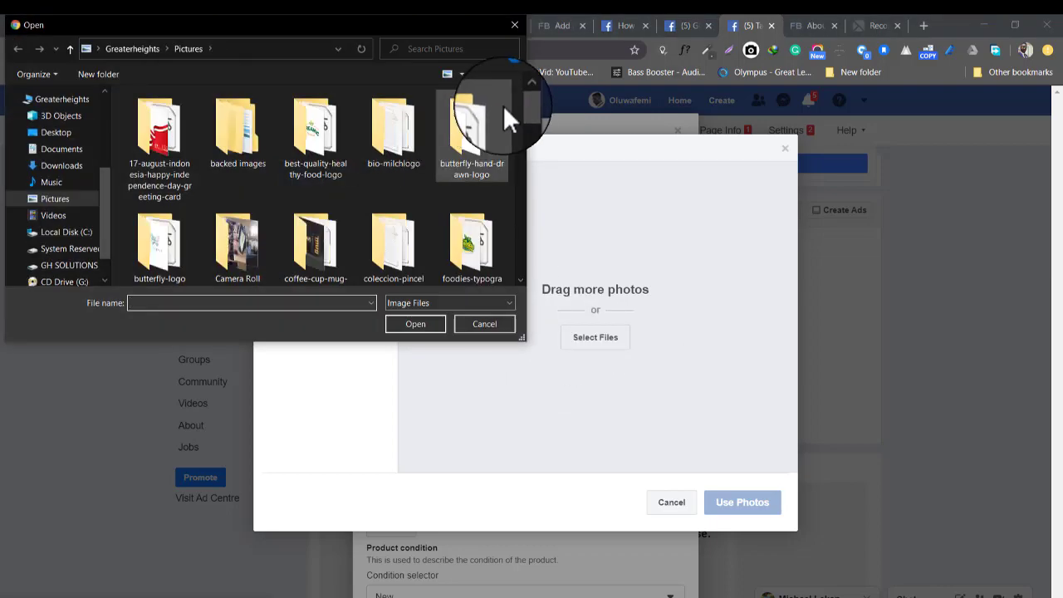
{"action": "left_click_drag", "start_coordinate": [519, 103], "coordinate": [520, 262]}
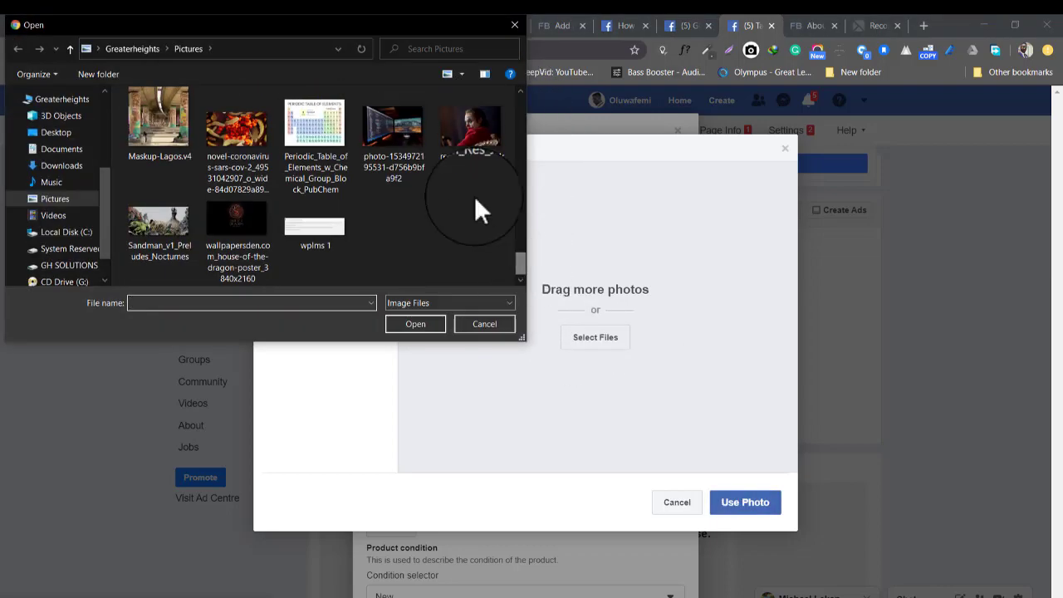
{"action": "left_click", "coordinate": [459, 165]}
{"action": "left_click", "coordinate": [415, 325]}
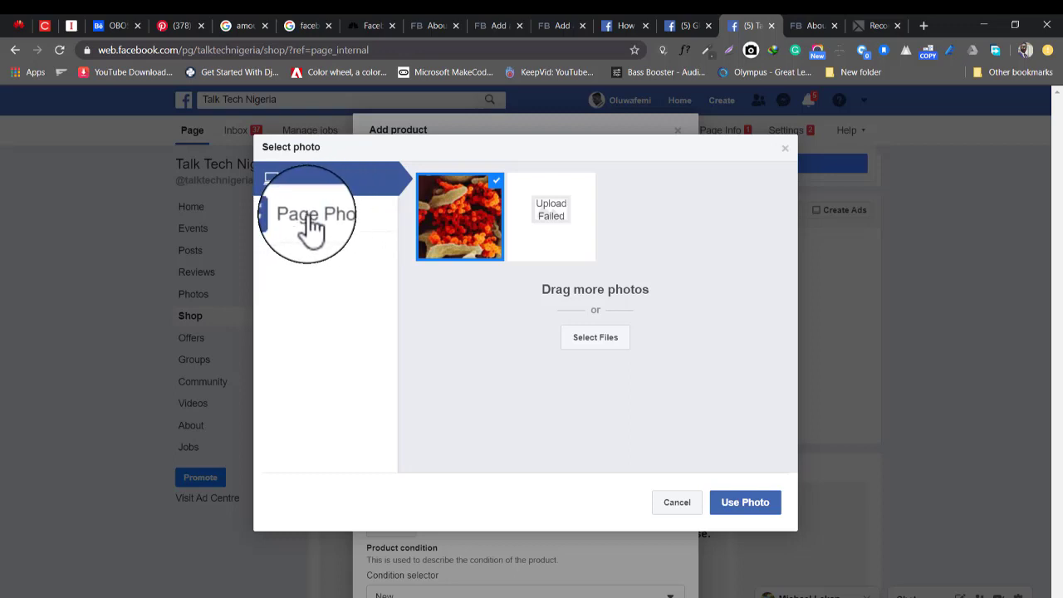
{"action": "left_click", "coordinate": [551, 208]}
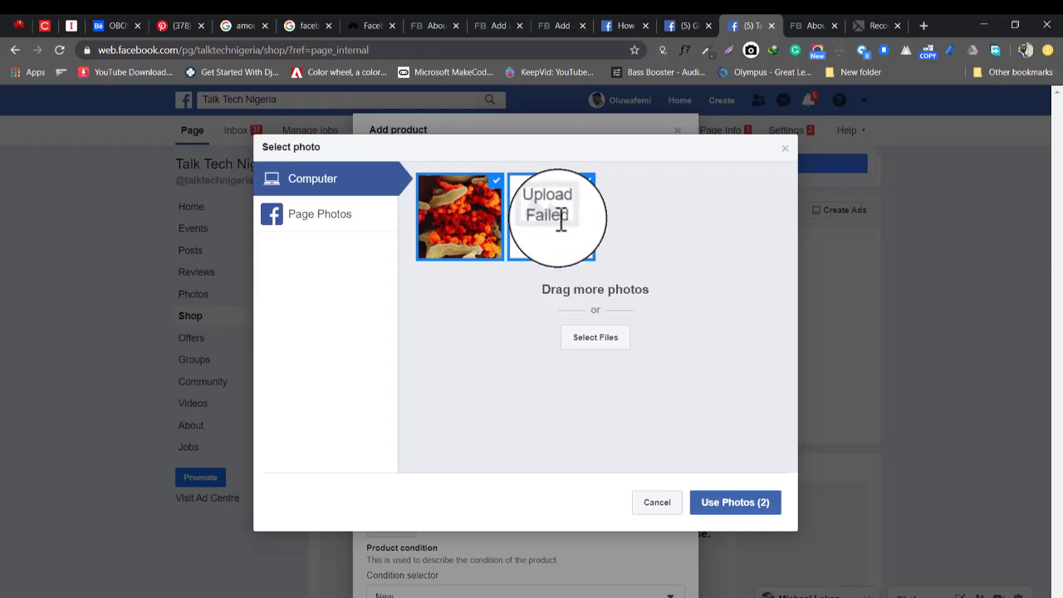
- Upload the novel-coronavirus image again as another product photo, and deselect the failed upload
{"action": "left_click", "coordinate": [584, 356]}
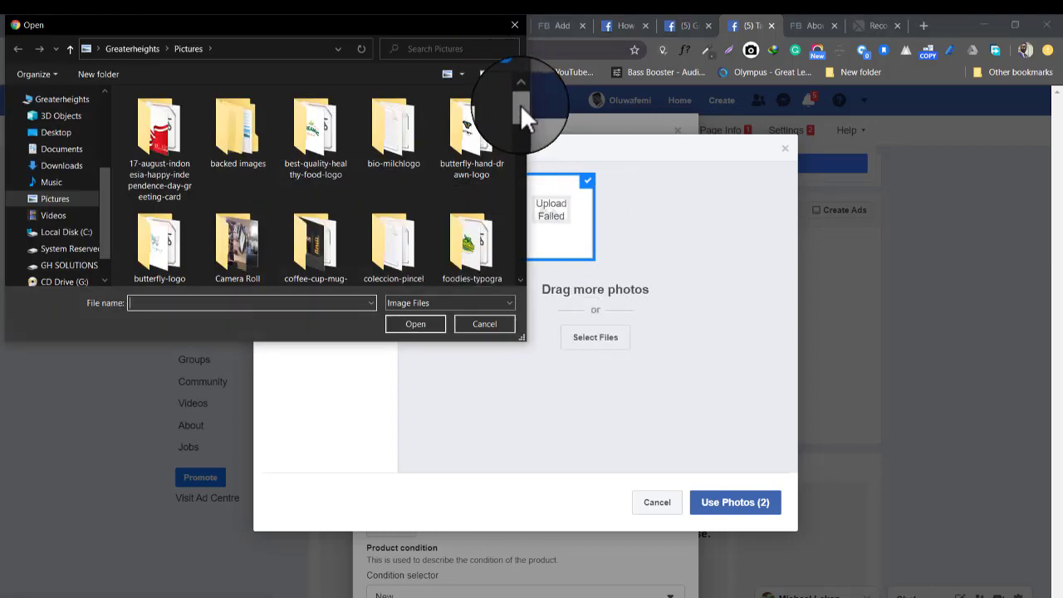
{"action": "left_click_drag", "start_coordinate": [520, 105], "coordinate": [517, 276]}
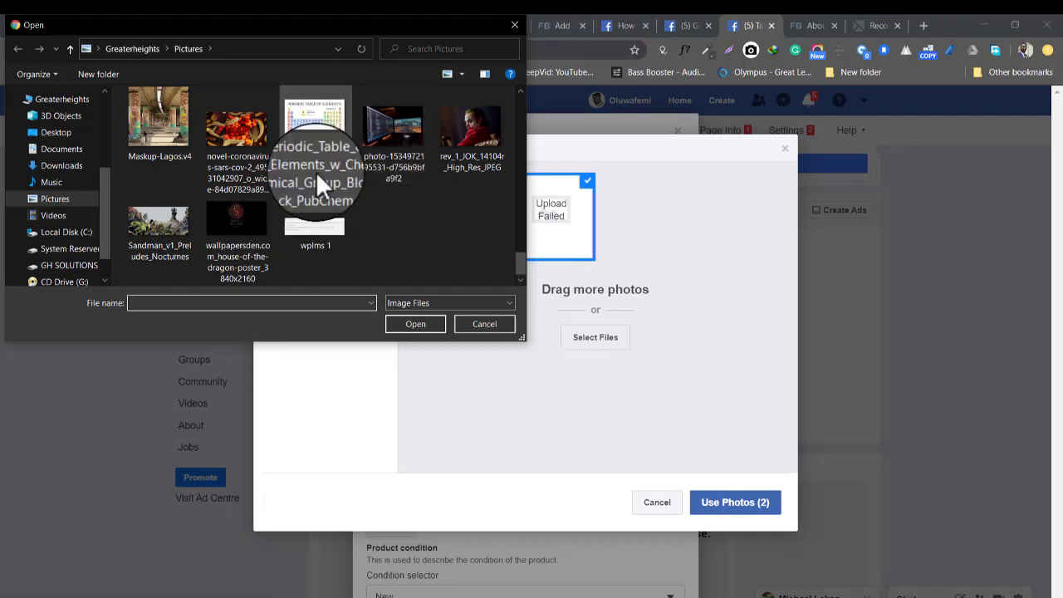
{"action": "left_click", "coordinate": [234, 133]}
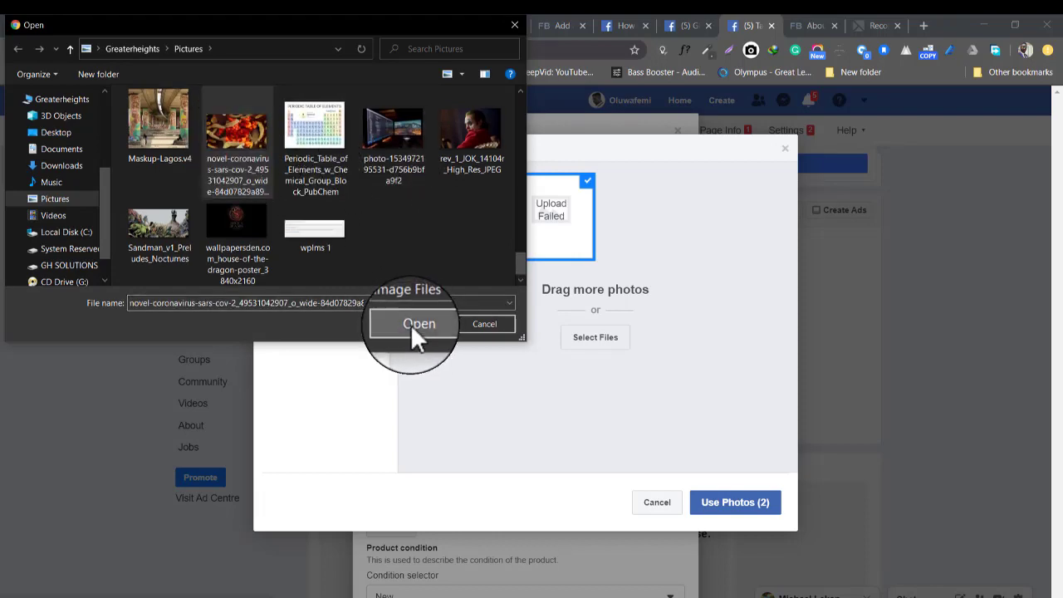
{"action": "left_click", "coordinate": [413, 326]}
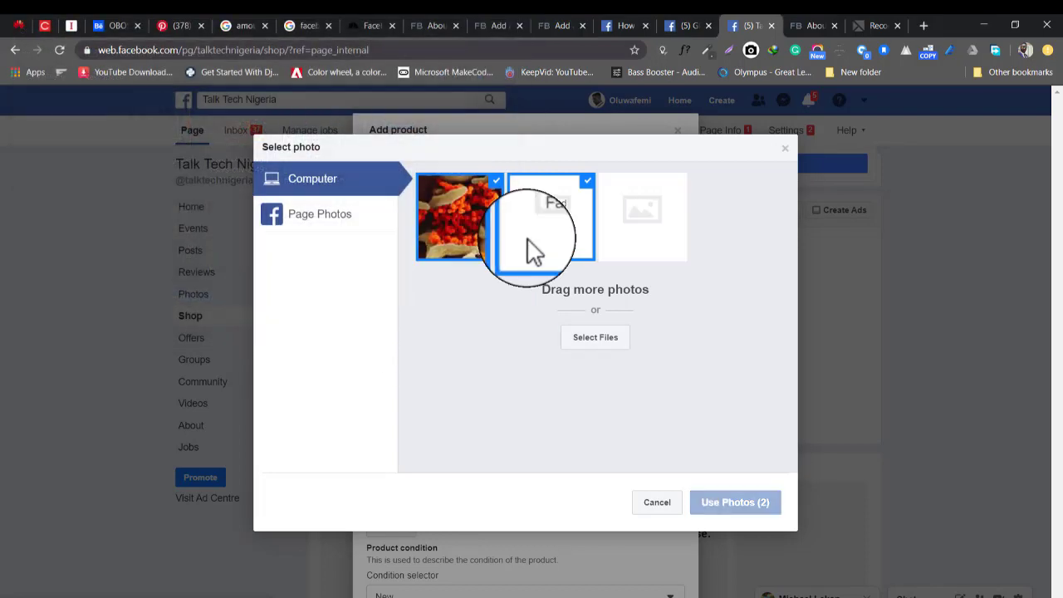
{"action": "left_click", "coordinate": [586, 184]}
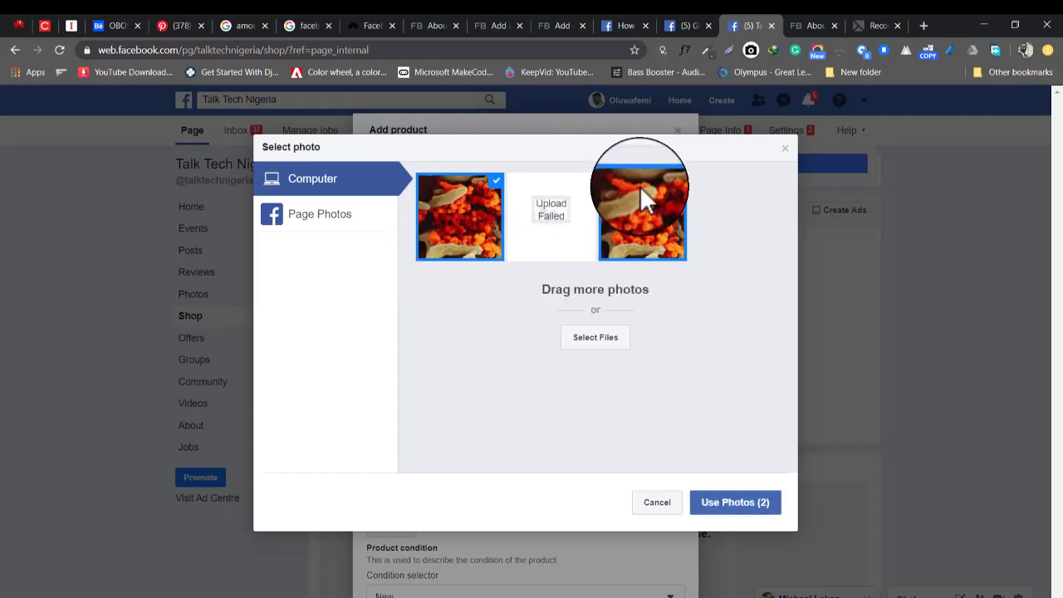
- Attach the two selected photos to the sneakers and add the product to the shop
{"action": "left_click", "coordinate": [739, 503]}
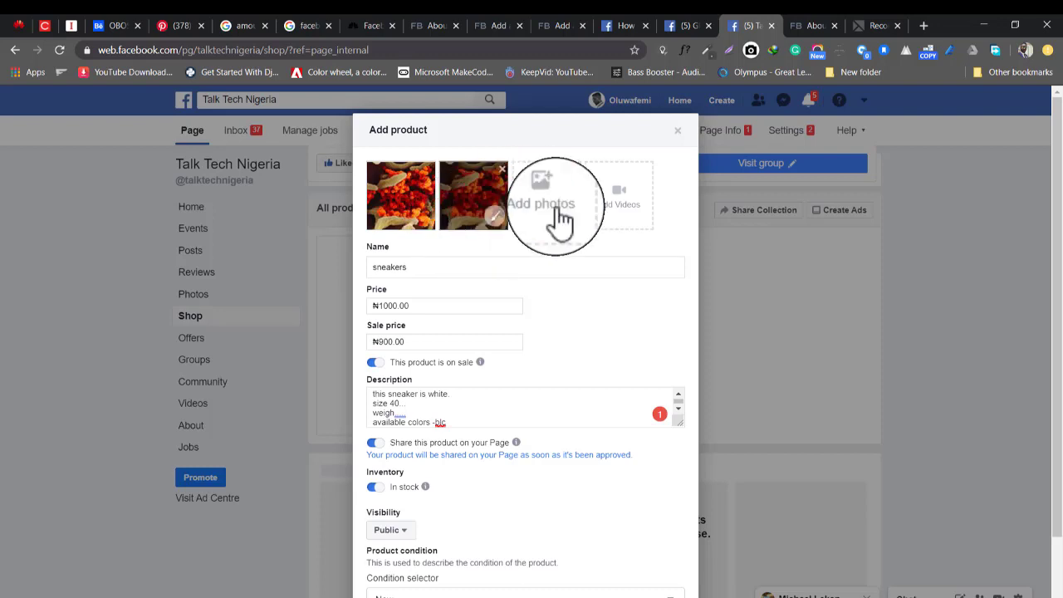
{"action": "scroll", "coordinate": [1048, 389], "scroll_direction": "down", "scroll_amount": 1}
{"action": "scroll", "coordinate": [1049, 389], "scroll_direction": "down", "scroll_amount": 2}
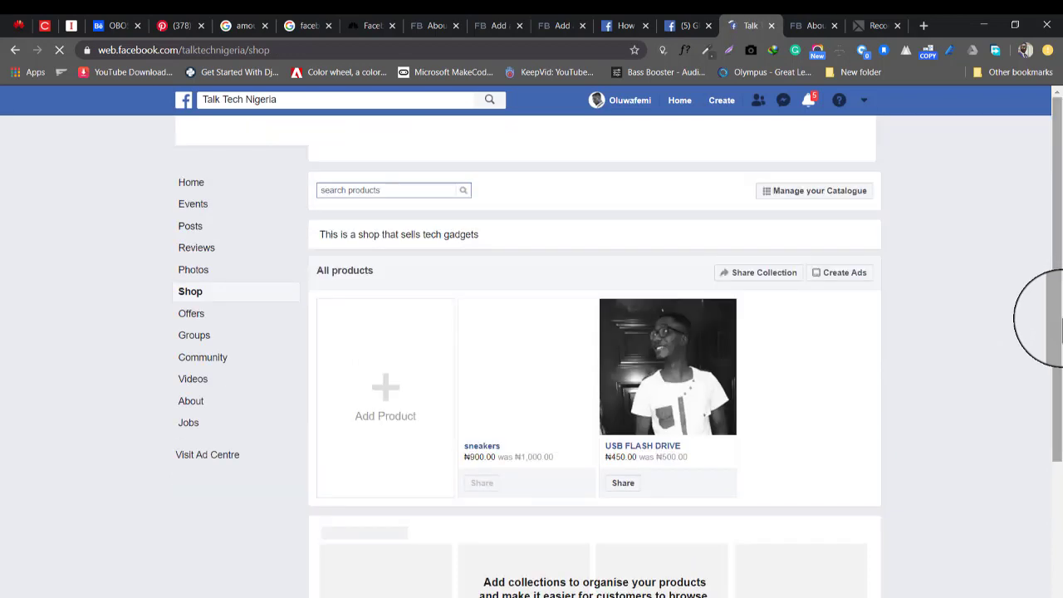
- Look over the product listings and the collections area in the Talk Tech Nigeria shop
{"action": "left_click_drag", "start_coordinate": [1062, 339], "coordinate": [1062, 366]}
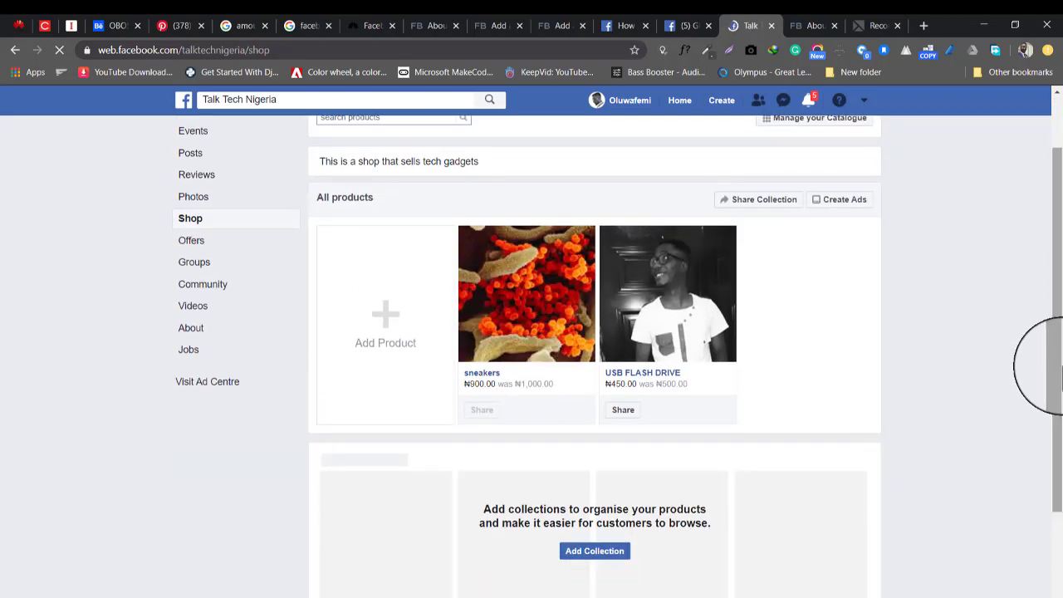
{"action": "left_click_drag", "start_coordinate": [1062, 308], "coordinate": [1062, 322]}
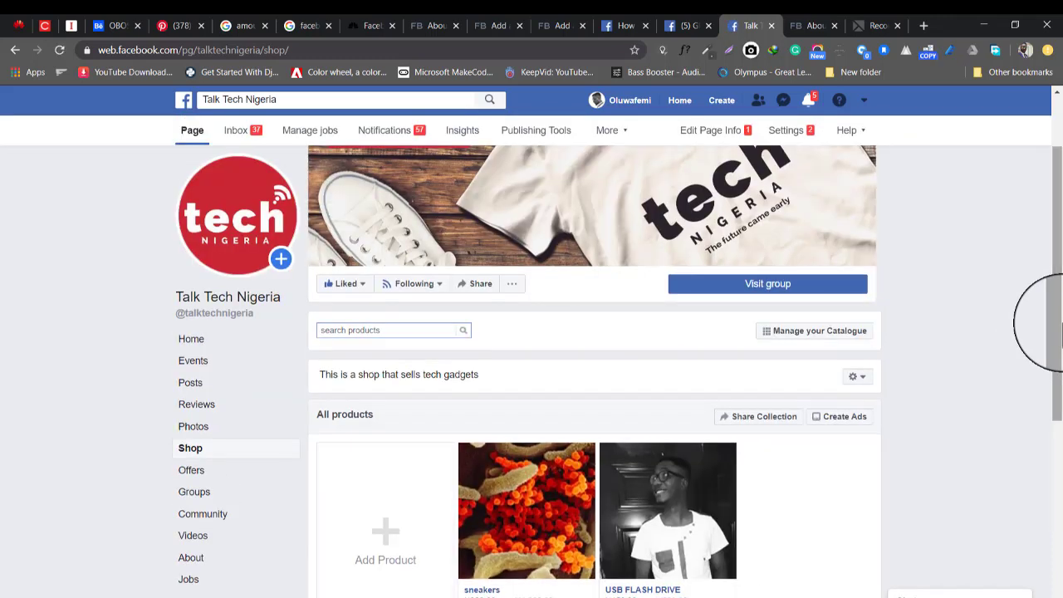
{"action": "left_click_drag", "start_coordinate": [1058, 283], "coordinate": [1058, 407]}
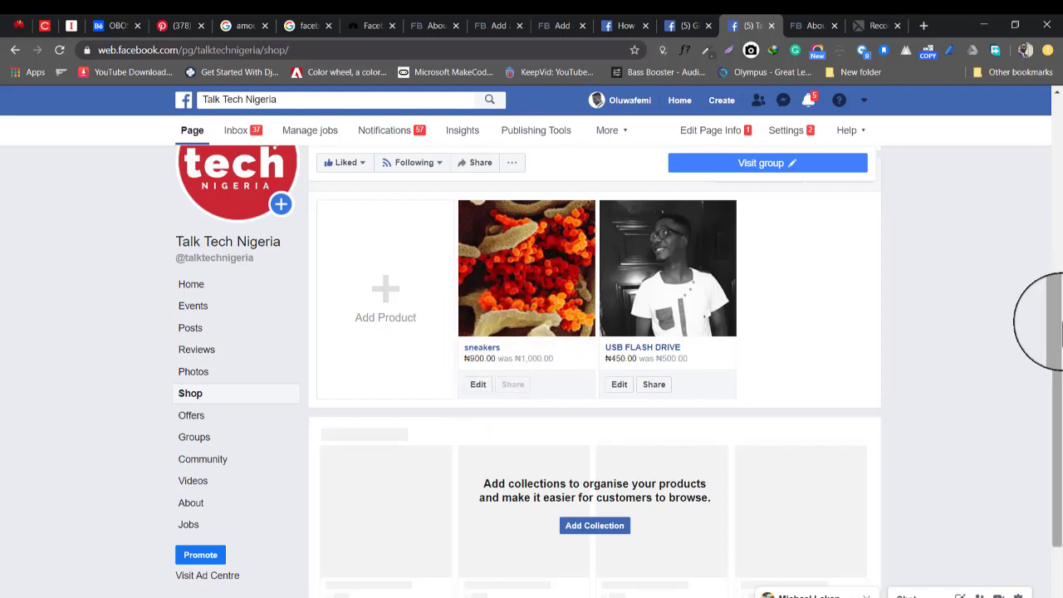
{"action": "left_click_drag", "start_coordinate": [1051, 321], "coordinate": [1051, 430]}
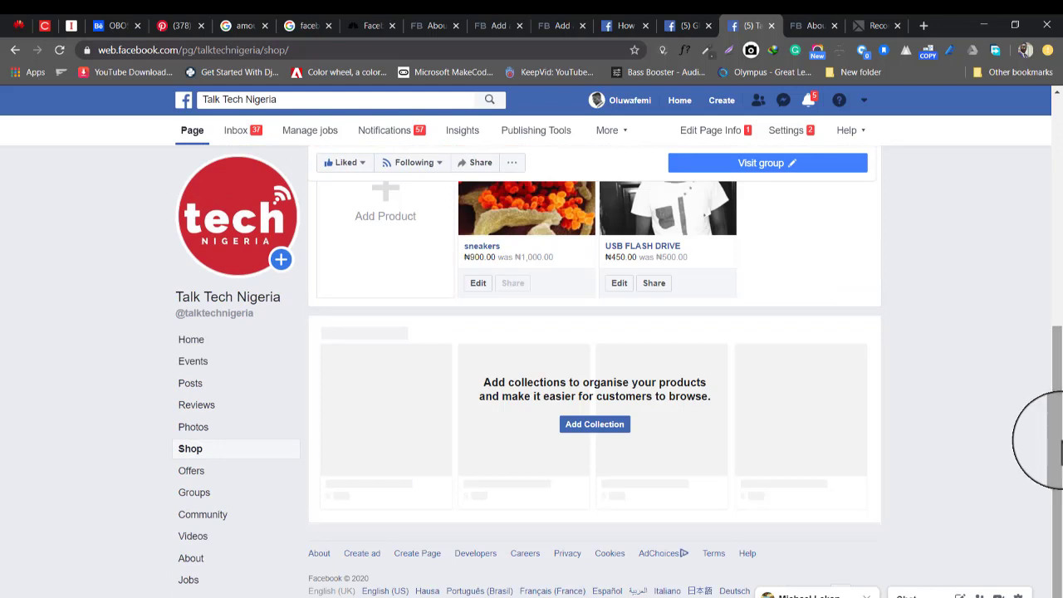
{"action": "left_click_drag", "start_coordinate": [1049, 441], "coordinate": [1051, 404]}
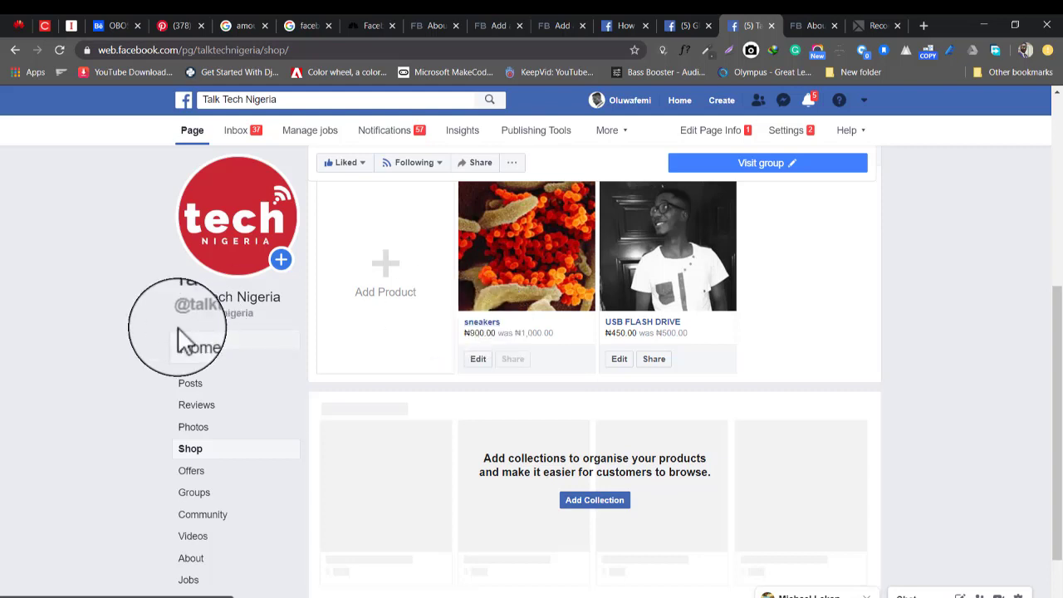
- Try to open the Home section of the Talk Tech Nigeria Page
{"action": "left_click", "coordinate": [192, 347]}
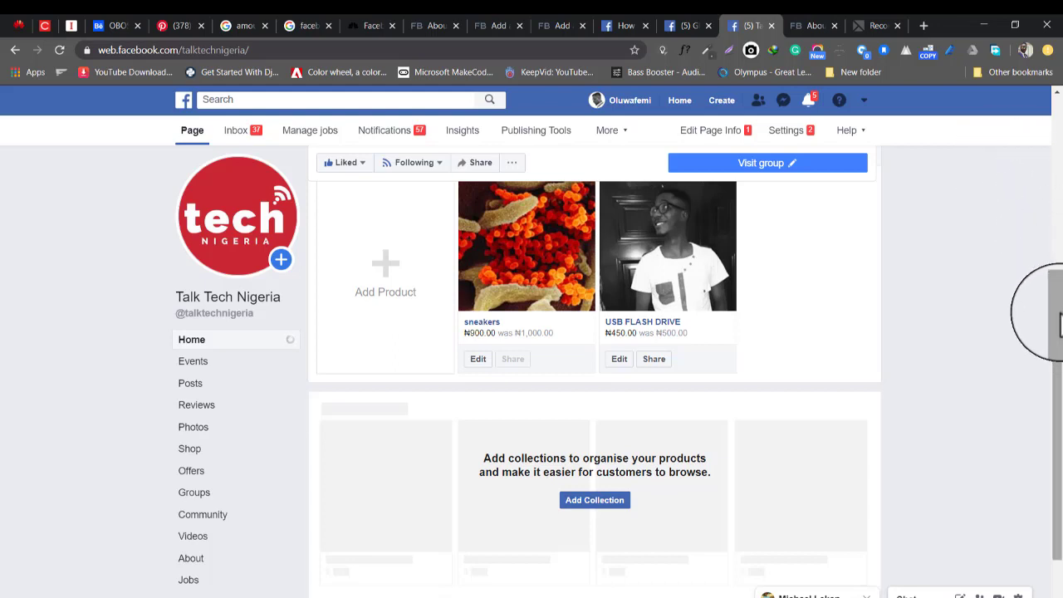
{"action": "left_click_drag", "start_coordinate": [1056, 315], "coordinate": [1053, 245]}
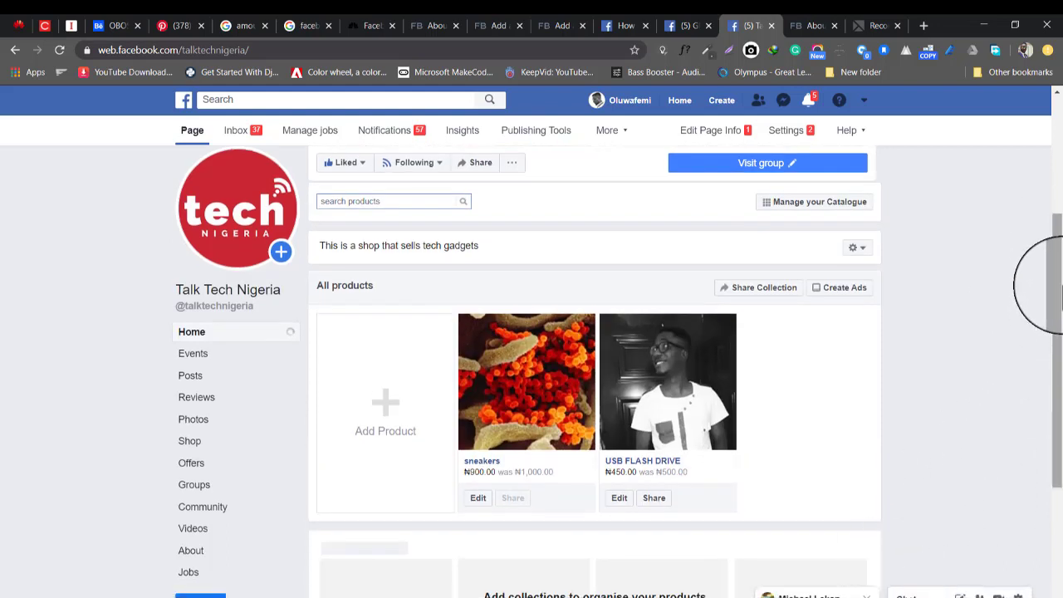
{"action": "mouse_move", "coordinate": [1055, 285]}
{"action": "left_mouse_down"}
{"action": "mouse_move", "coordinate": [1056, 328]}
{"action": "mouse_move", "coordinate": [1055, 299]}
{"action": "left_mouse_up"}
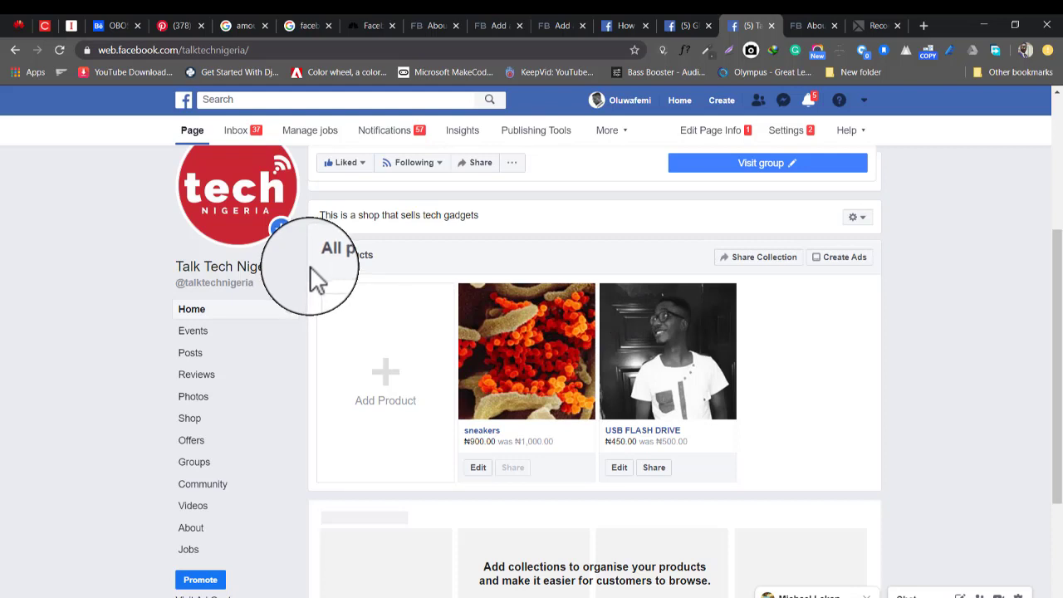
{"action": "left_click", "coordinate": [192, 312]}
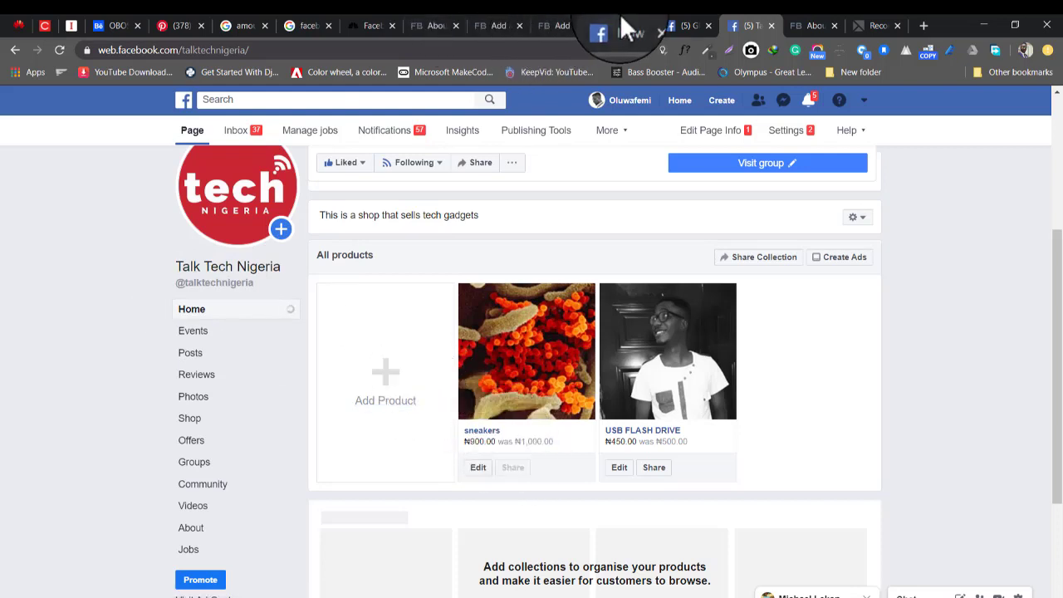
- Switch to the GH Solutions Network Page's shop and dismiss the tip about finding and managing products
{"action": "left_click", "coordinate": [686, 23]}
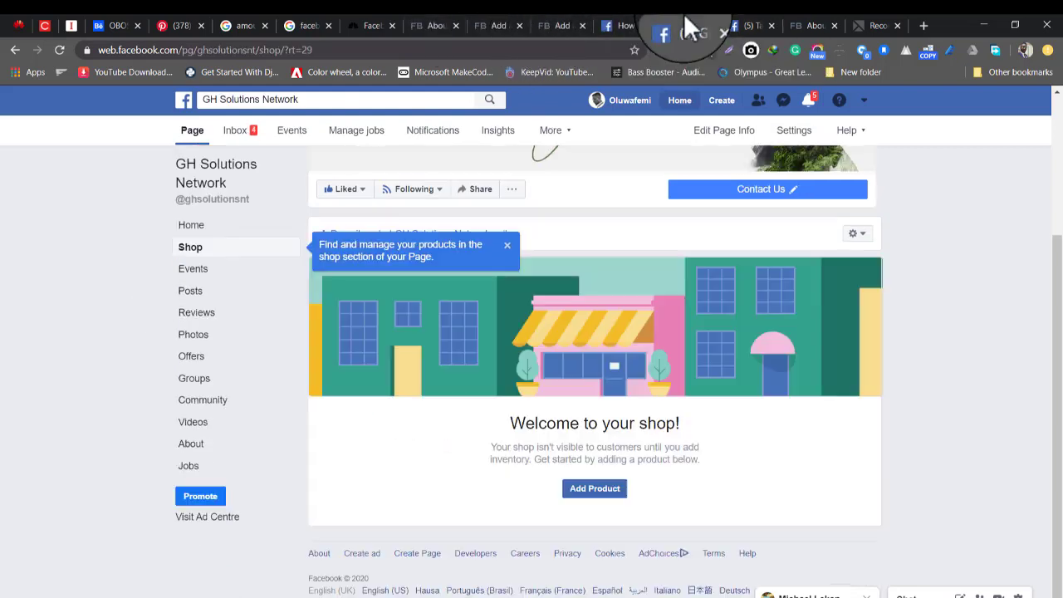
{"action": "left_click", "coordinate": [763, 189]}
{"action": "left_click", "coordinate": [1017, 269]}
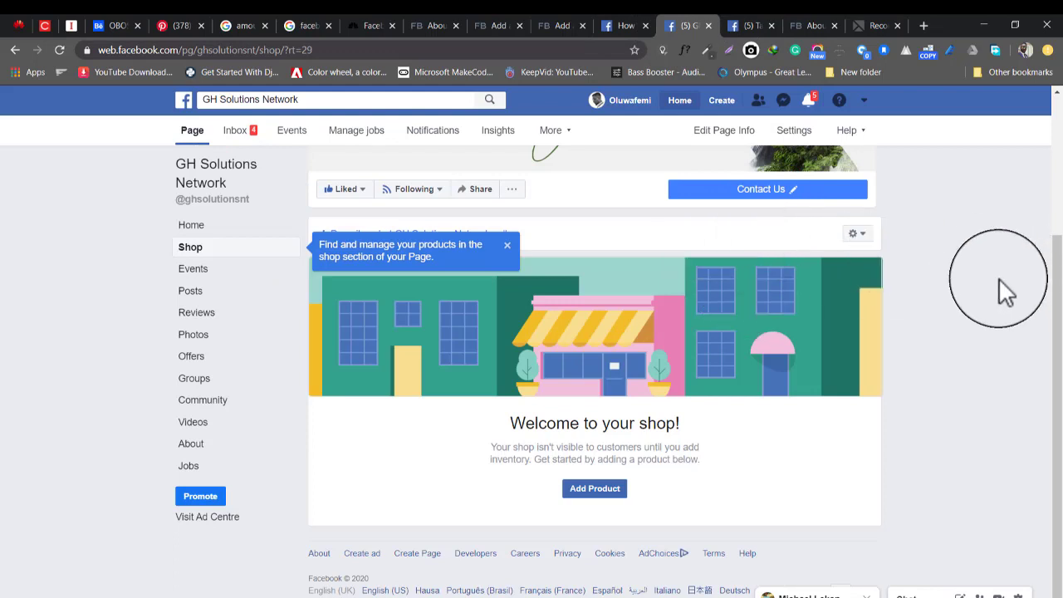
{"action": "left_click", "coordinate": [508, 246]}
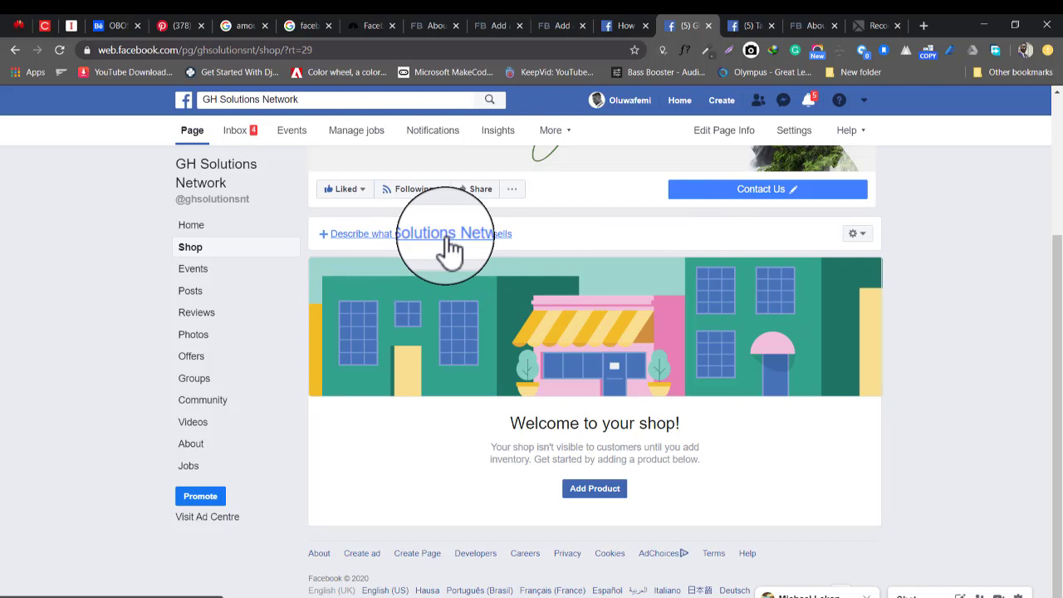
- Open the description of what GH Solutions Network sells and save it with the text left blank
{"action": "left_click", "coordinate": [390, 249]}
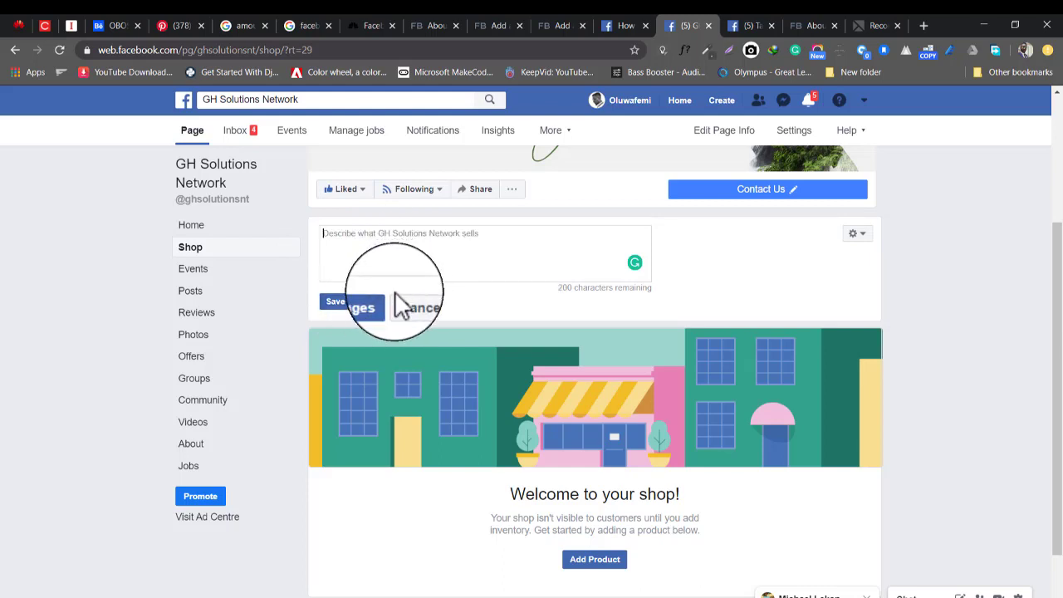
{"action": "left_click", "coordinate": [359, 303]}
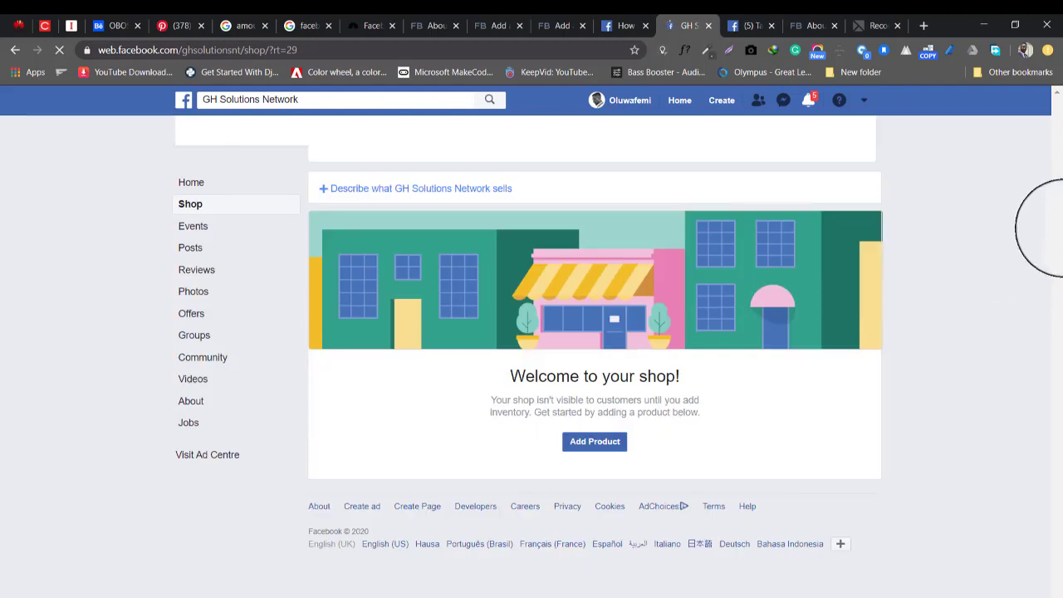
- Open a blank form for adding a product to the GH Solutions Network shop
{"action": "left_click", "coordinate": [591, 440]}
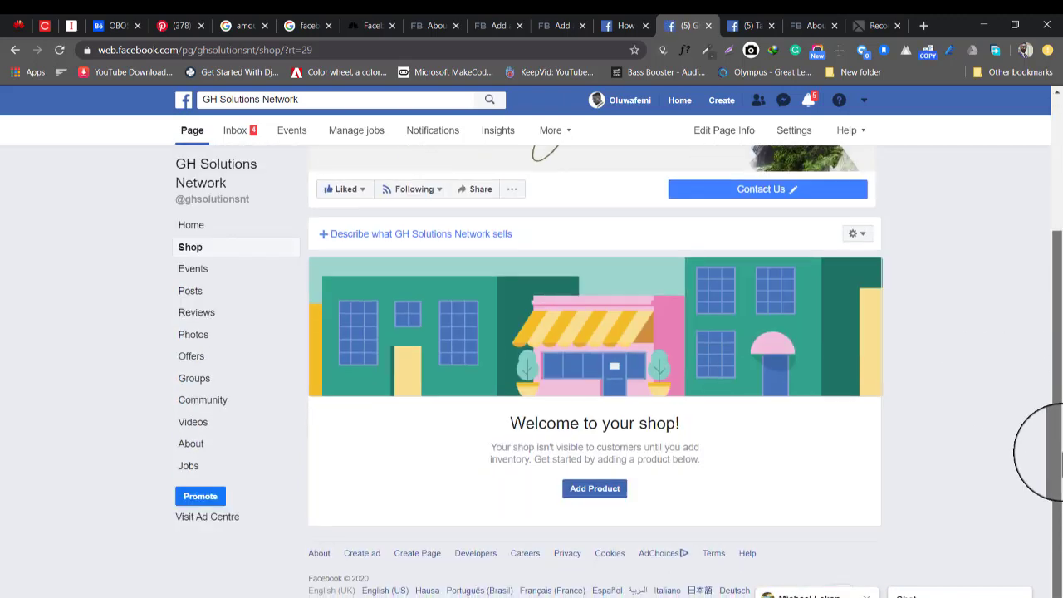
{"action": "scroll", "coordinate": [1056, 451], "scroll_direction": "down", "scroll_amount": 3}
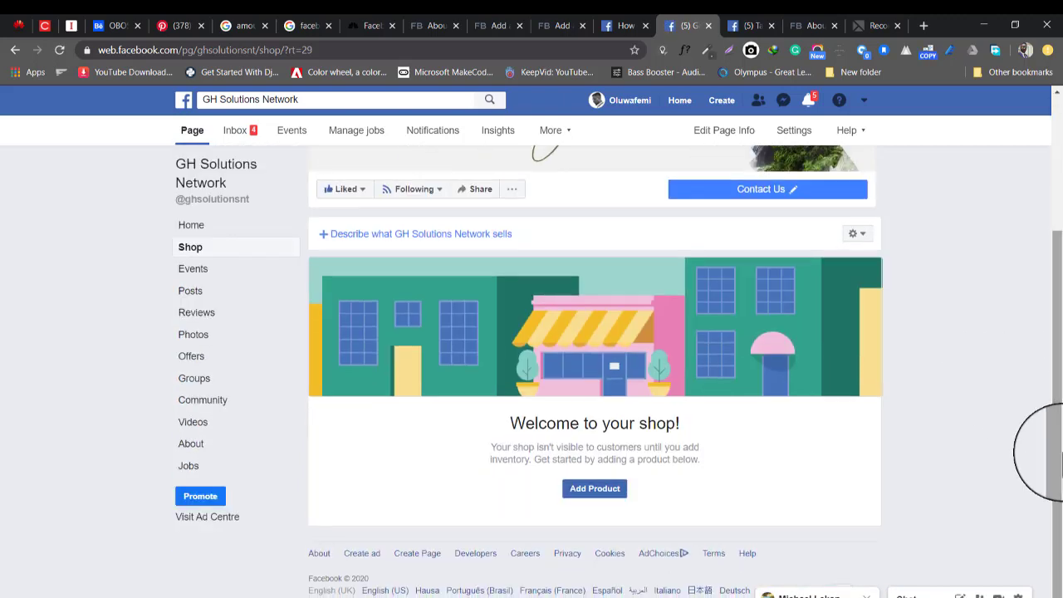
{"action": "left_click", "coordinate": [582, 492]}
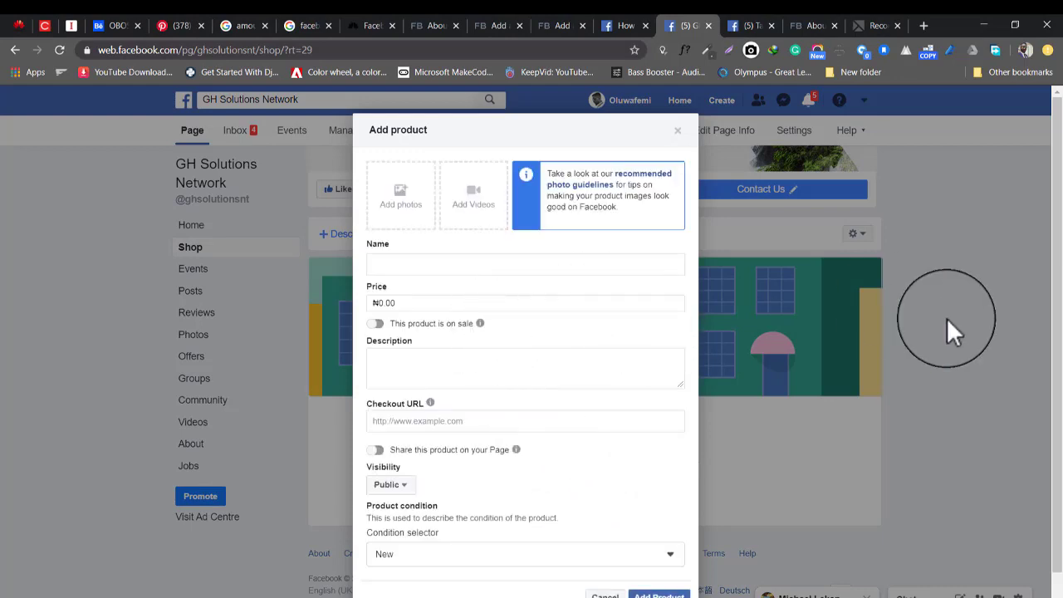
- Read the explanation of the Checkout URL in the GH Solutions Network product form and cancel the form without adding a product
{"action": "left_click_drag", "start_coordinate": [1055, 175], "coordinate": [1058, 209]}
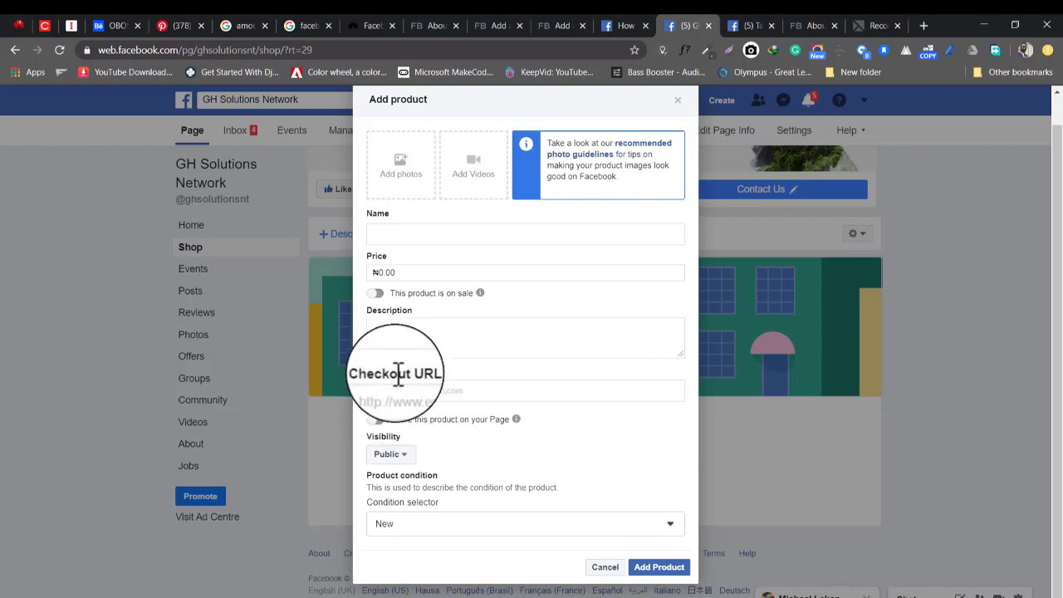
{"action": "left_click", "coordinate": [746, 25]}
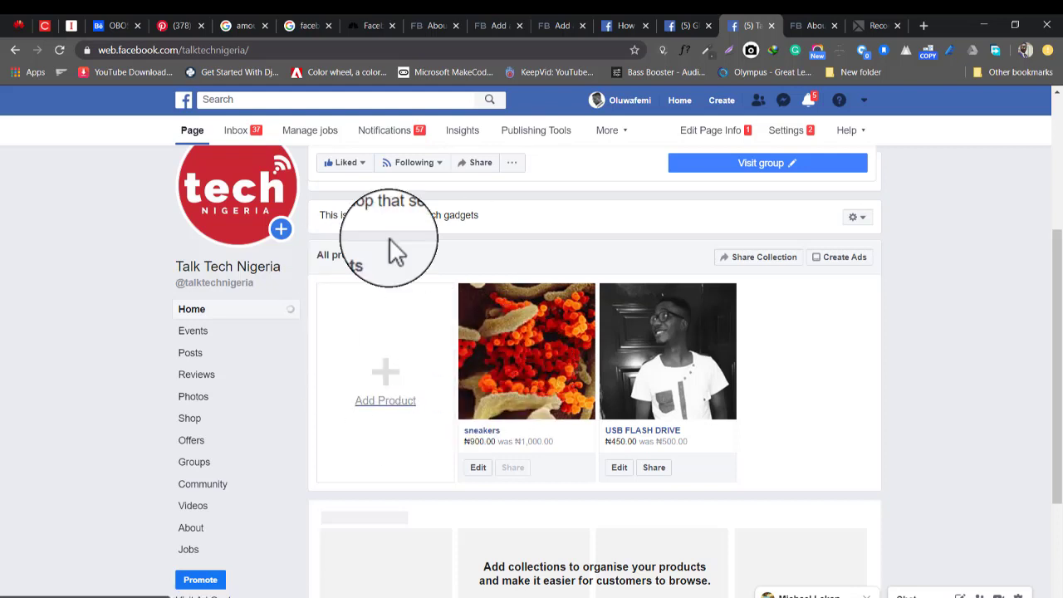
{"action": "left_click", "coordinate": [698, 17]}
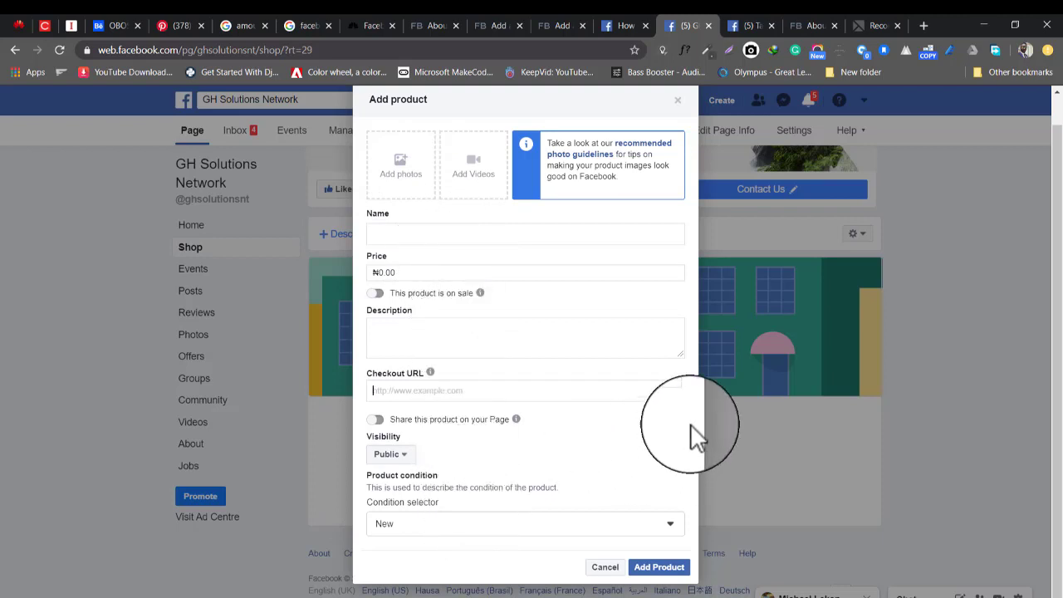
{"action": "left_click", "coordinate": [654, 388]}
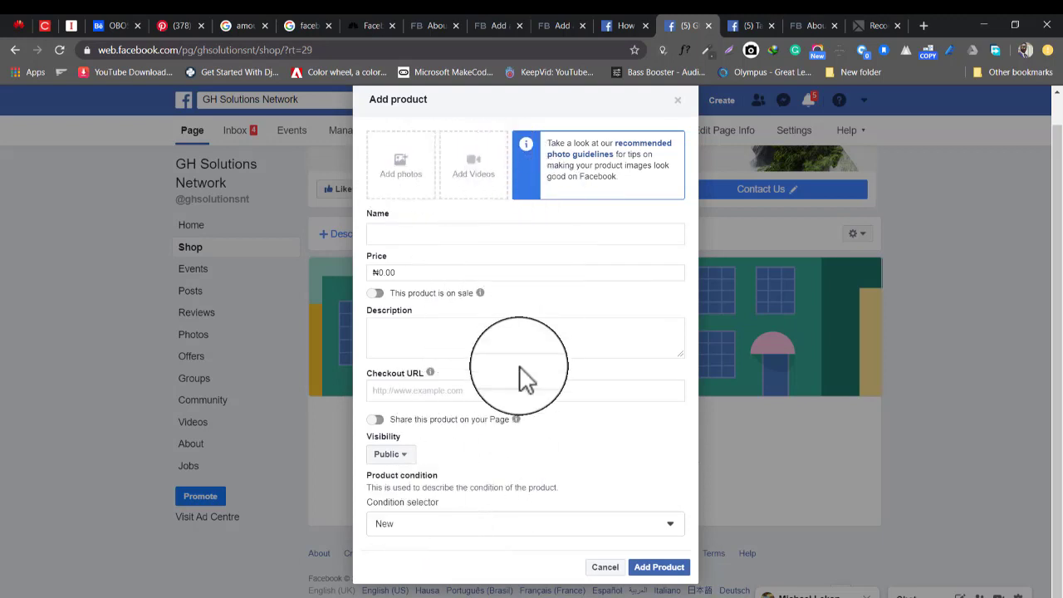
{"action": "left_click", "coordinate": [478, 383]}
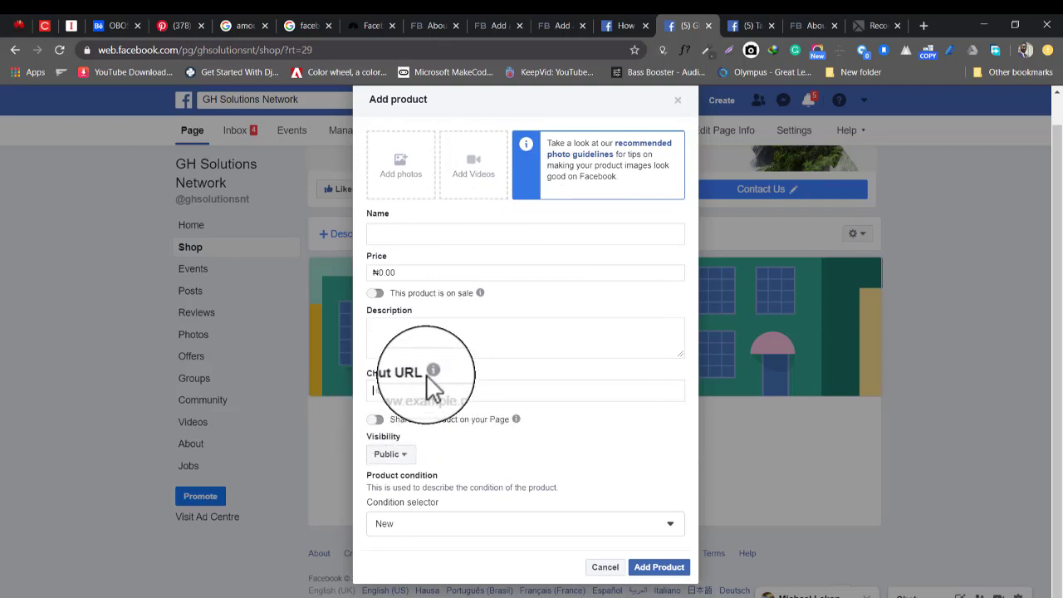
{"action": "mouse_move", "coordinate": [432, 374]}
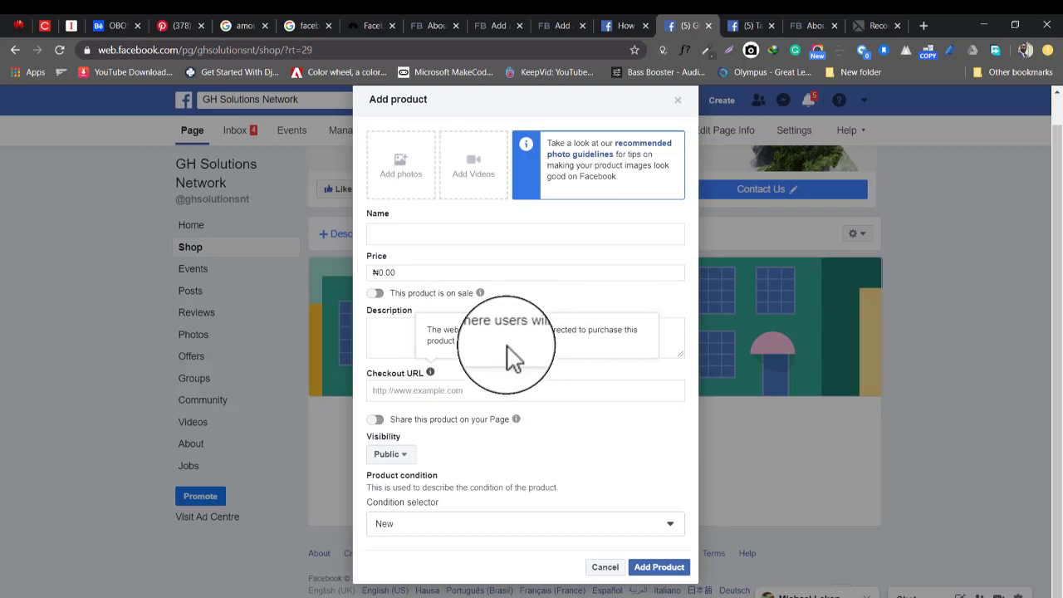
{"action": "left_click", "coordinate": [606, 568]}
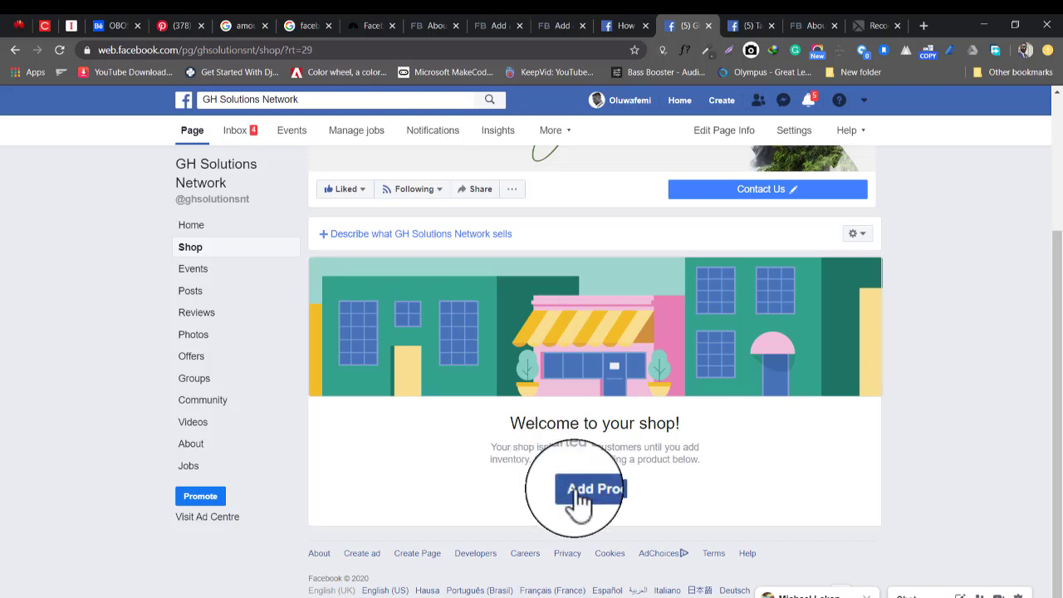
- Copy the Talk Tech Nigeria Page's address from its shop and load it in the browser tab showing the Facebook Page shops help article
{"action": "left_click", "coordinate": [746, 21]}
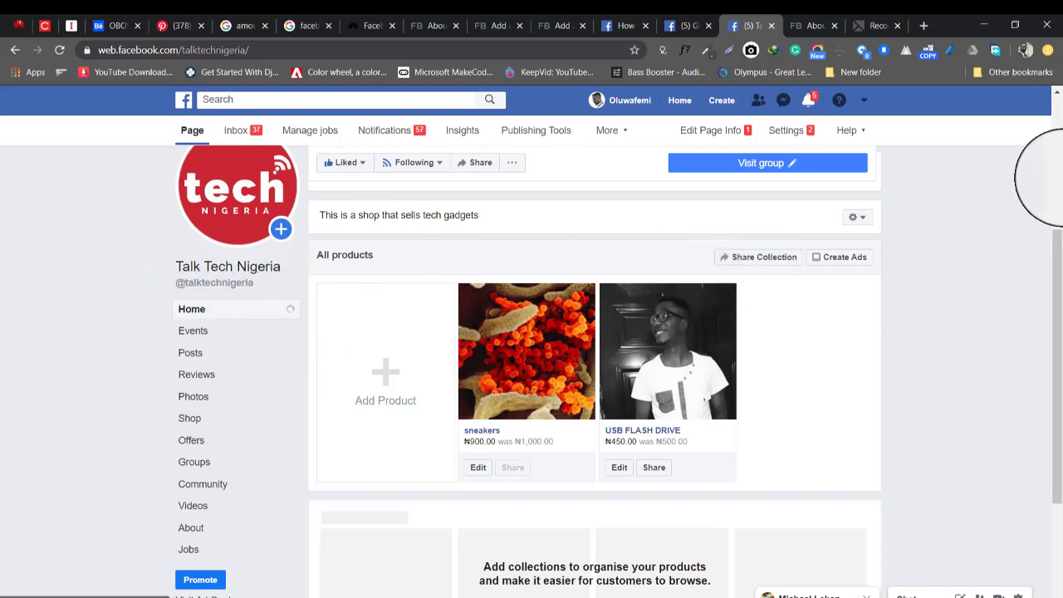
{"action": "left_click_drag", "start_coordinate": [1055, 241], "coordinate": [1055, 134]}
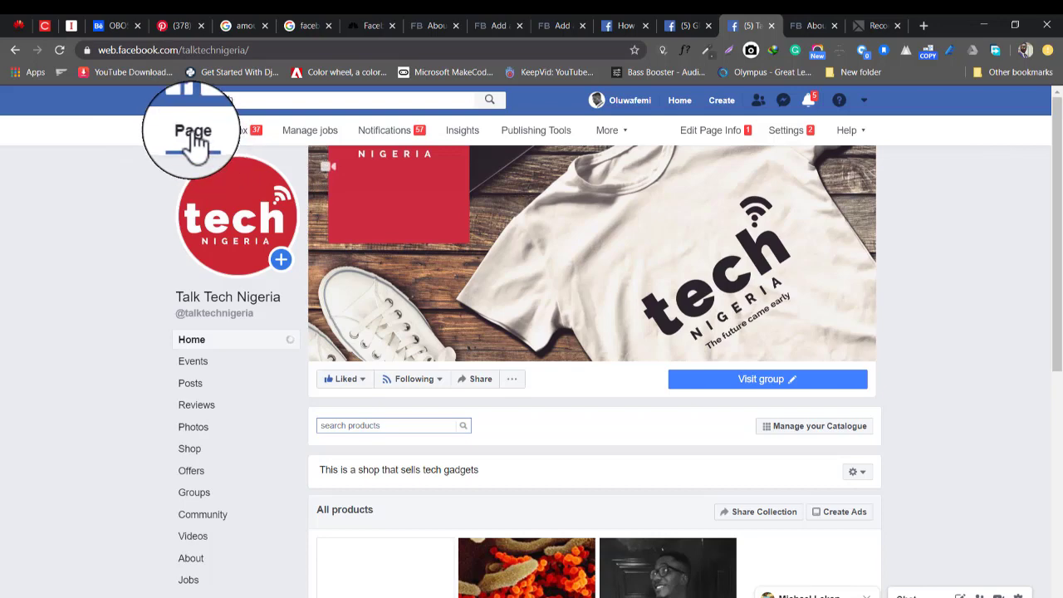
{"action": "left_click_drag", "start_coordinate": [1047, 95], "coordinate": [1047, 283]}
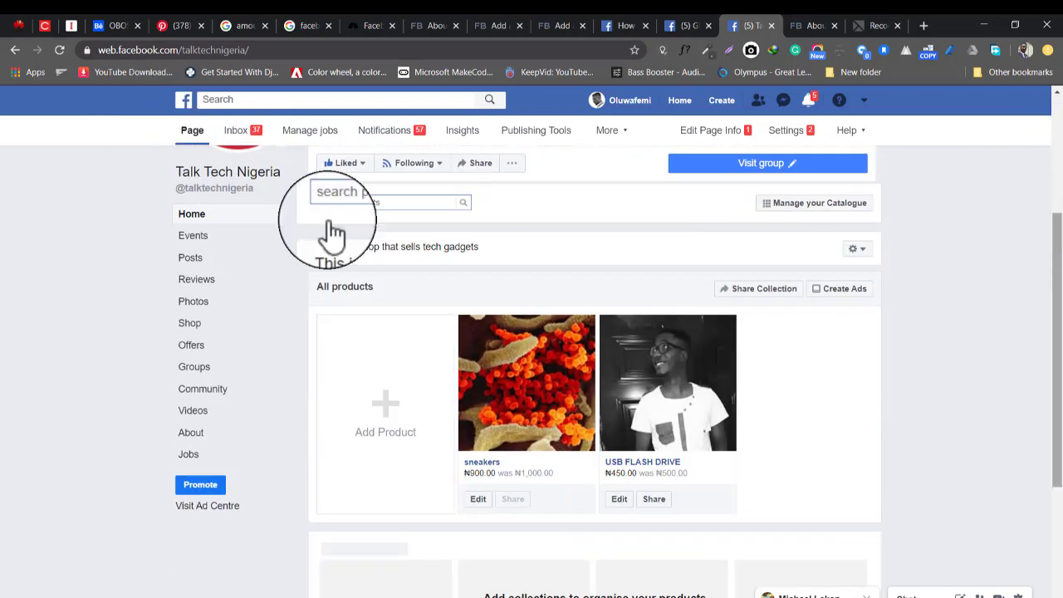
{"action": "left_click", "coordinate": [211, 51]}
{"action": "key", "text": "ctrl+c"}
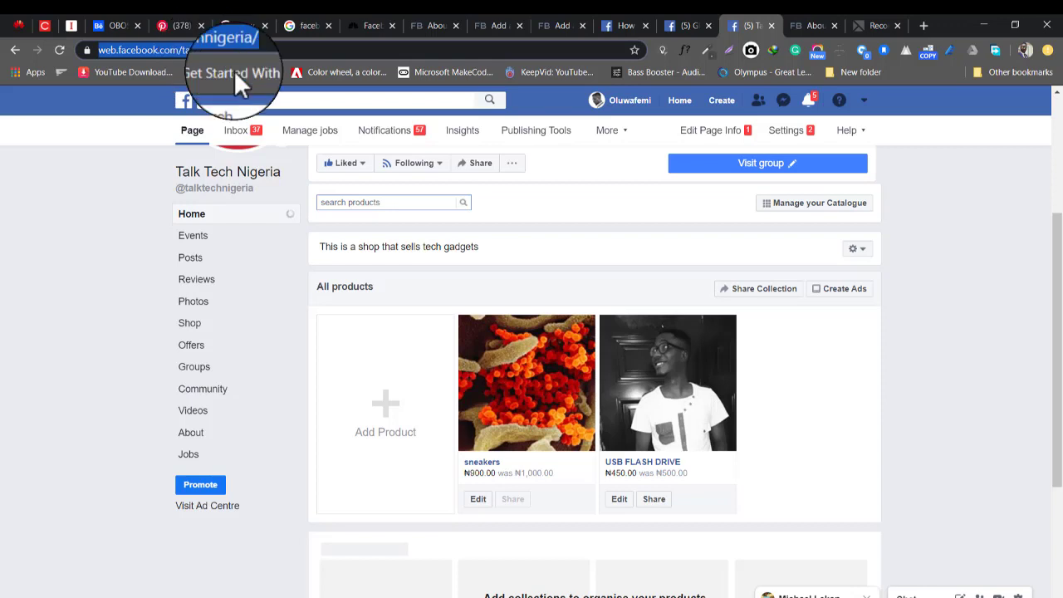
{"action": "left_click", "coordinate": [808, 23]}
{"action": "left_click", "coordinate": [566, 51]}
{"action": "key", "text": "ctrl+v"}
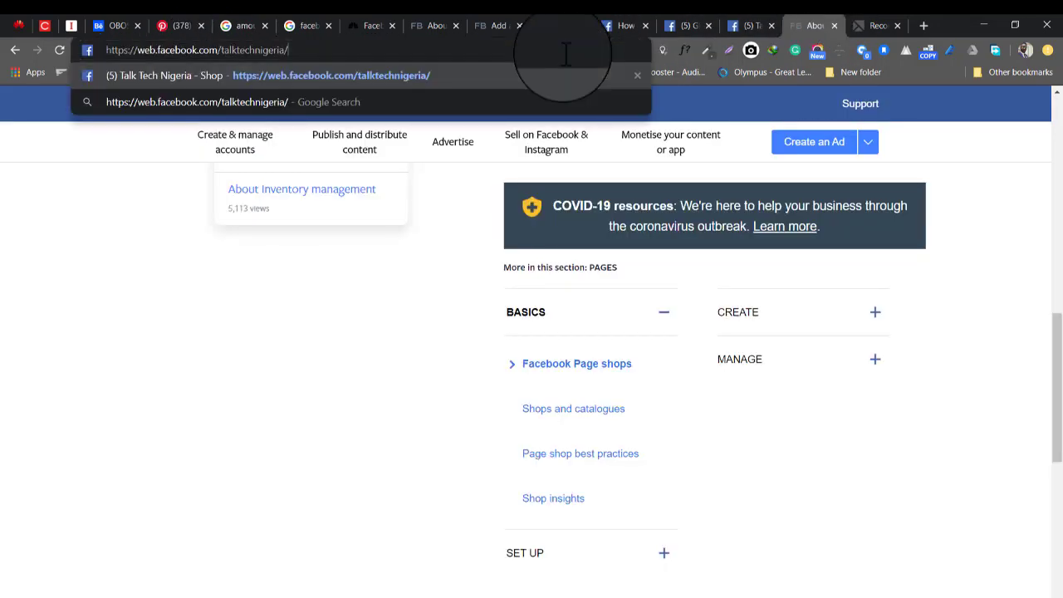
{"action": "key", "text": "Return"}
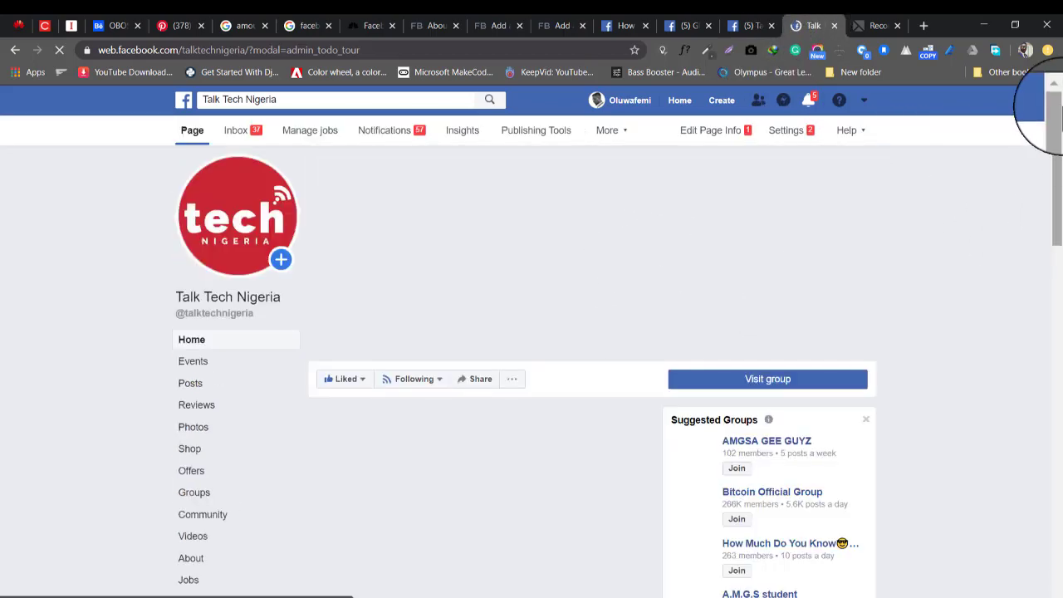
- Look through the Talk Tech Nigeria Page's home feed for its posts, comparing it with the shop view
{"action": "left_click_drag", "start_coordinate": [1051, 133], "coordinate": [1051, 199]}
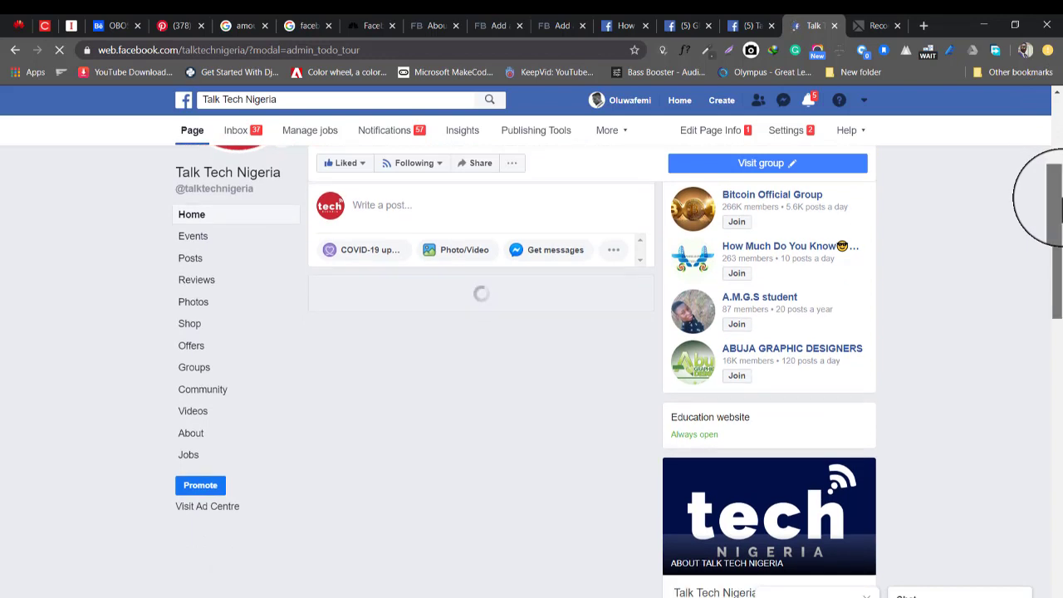
{"action": "mouse_move", "coordinate": [1051, 199]}
{"action": "left_mouse_down"}
{"action": "mouse_move", "coordinate": [1051, 249]}
{"action": "mouse_move", "coordinate": [1051, 191]}
{"action": "mouse_move", "coordinate": [1051, 279]}
{"action": "mouse_move", "coordinate": [1051, 199]}
{"action": "mouse_move", "coordinate": [1051, 267]}
{"action": "mouse_move", "coordinate": [1051, 218]}
{"action": "left_mouse_up"}
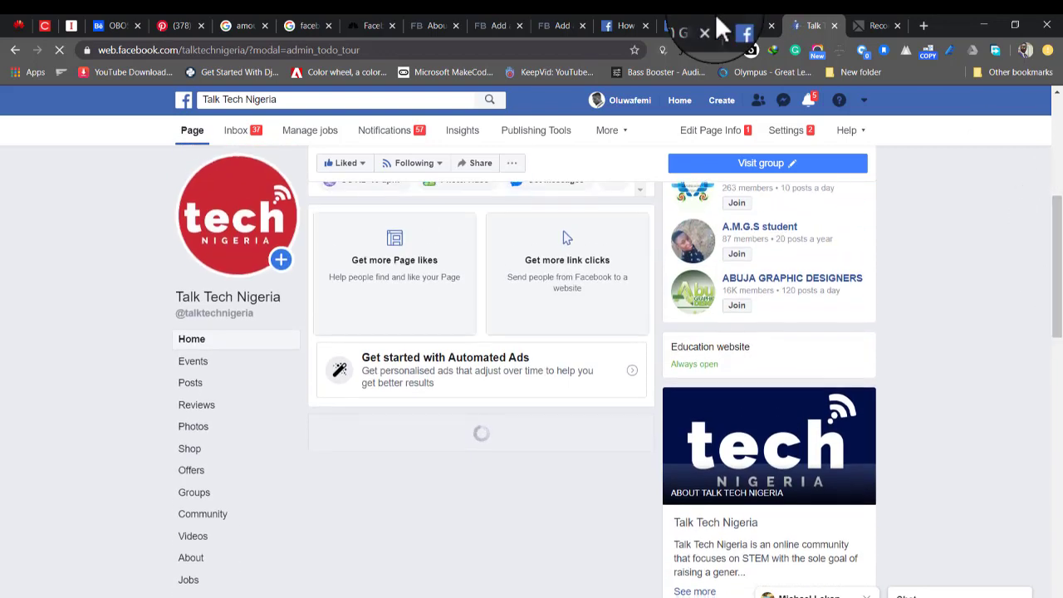
{"action": "left_click", "coordinate": [751, 25]}
{"action": "left_click", "coordinate": [632, 239]}
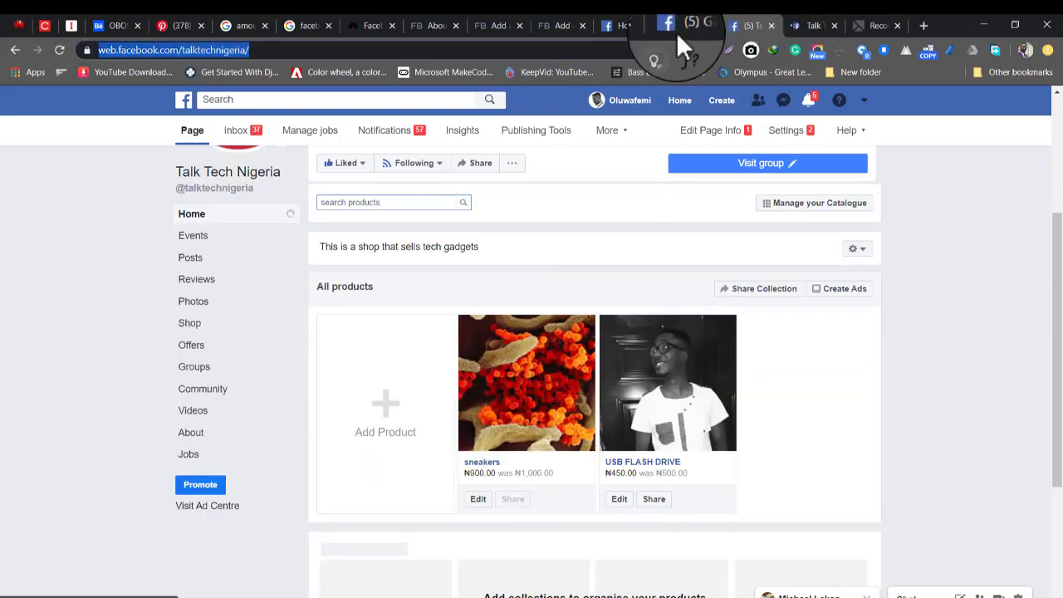
{"action": "left_click", "coordinate": [802, 25]}
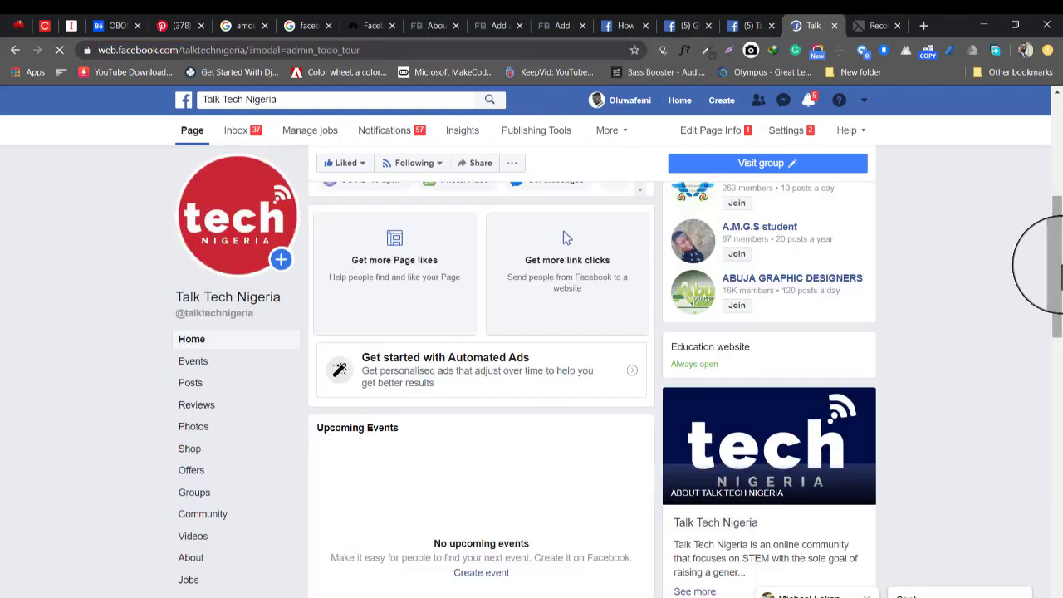
{"action": "scroll", "coordinate": [1048, 258], "scroll_direction": "down", "scroll_amount": 2}
{"action": "left_click_drag", "start_coordinate": [1055, 292], "coordinate": [1055, 354]}
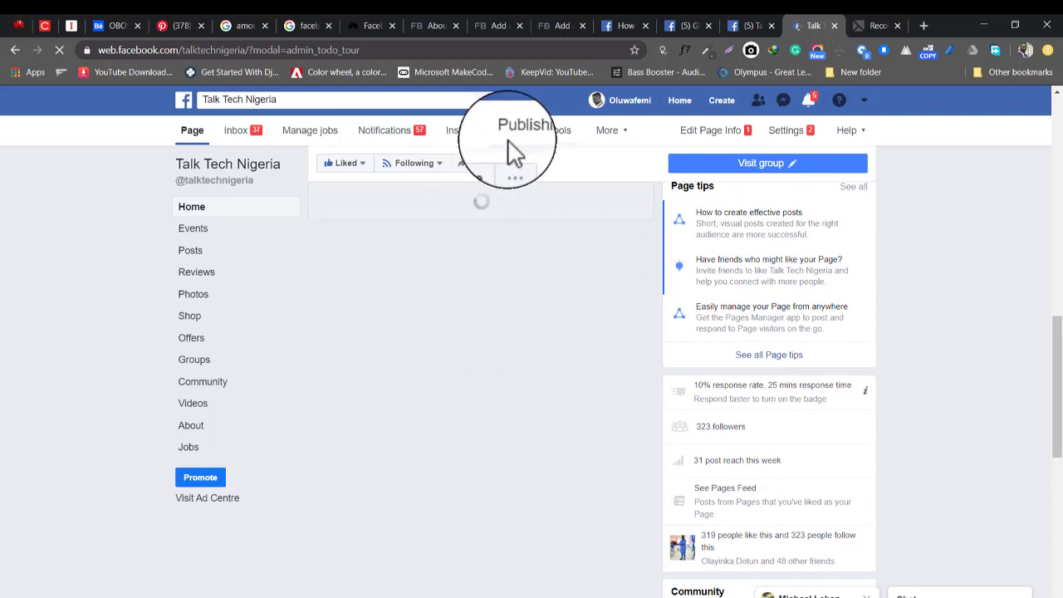
- Return to the Talk Tech Nigeria shop and open the details of the sneakers product
{"action": "left_click", "coordinate": [681, 30]}
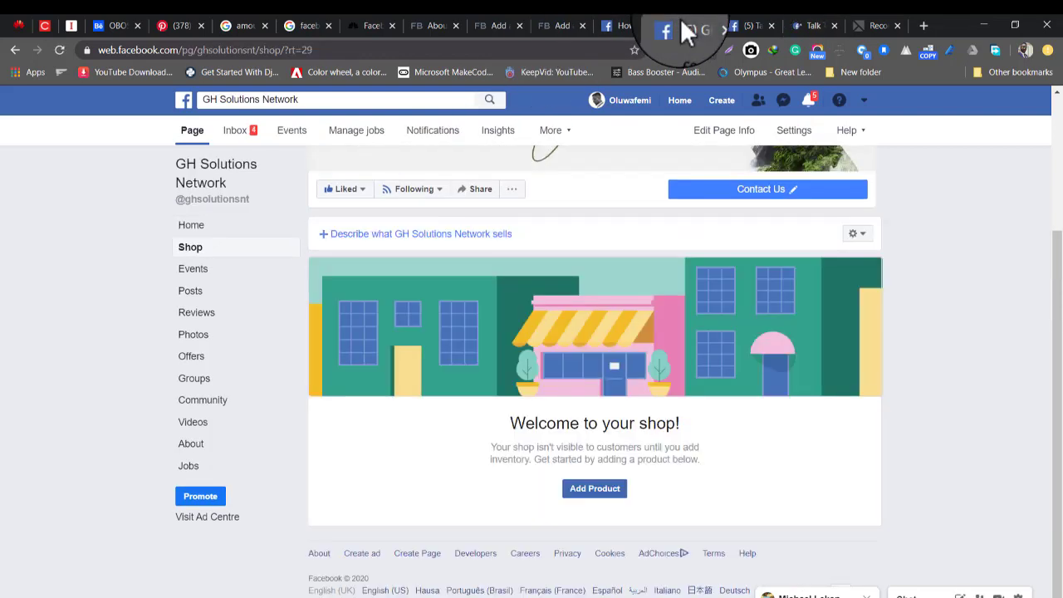
{"action": "left_click", "coordinate": [736, 31]}
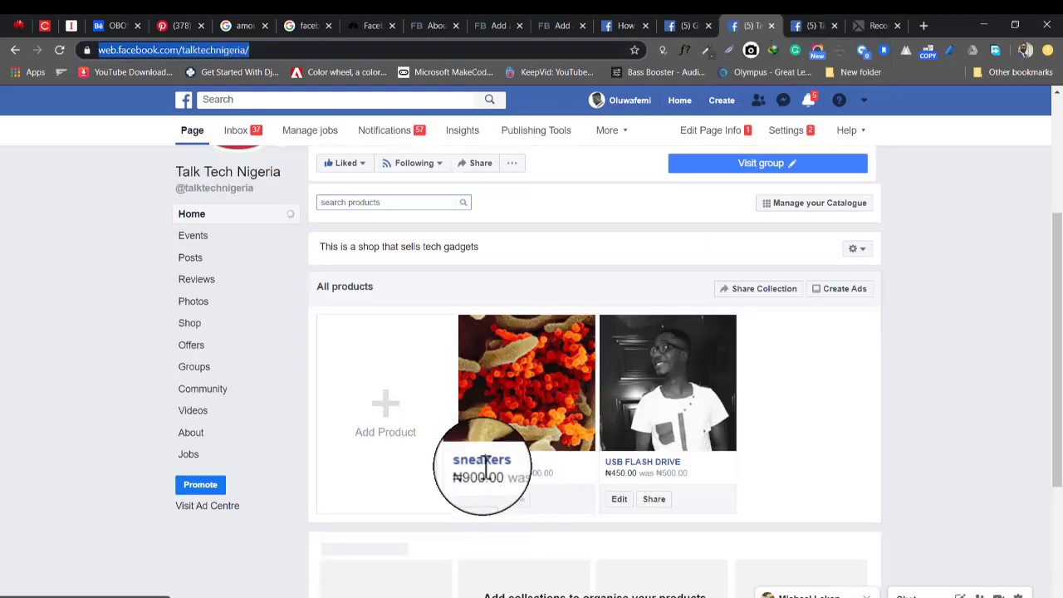
{"action": "left_click_drag", "start_coordinate": [1050, 313], "coordinate": [1052, 380]}
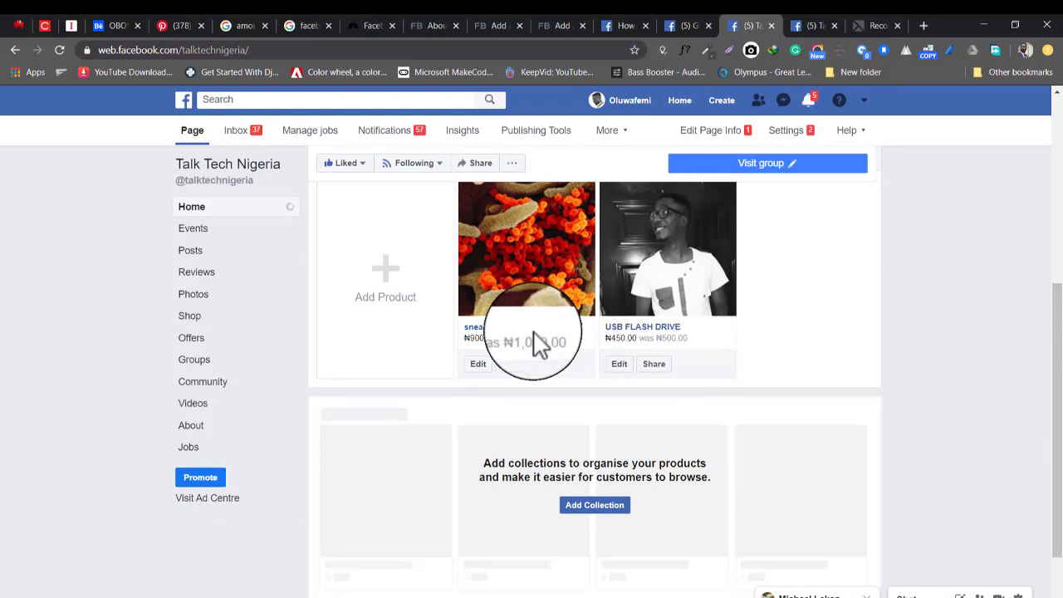
{"action": "left_click", "coordinate": [485, 330]}
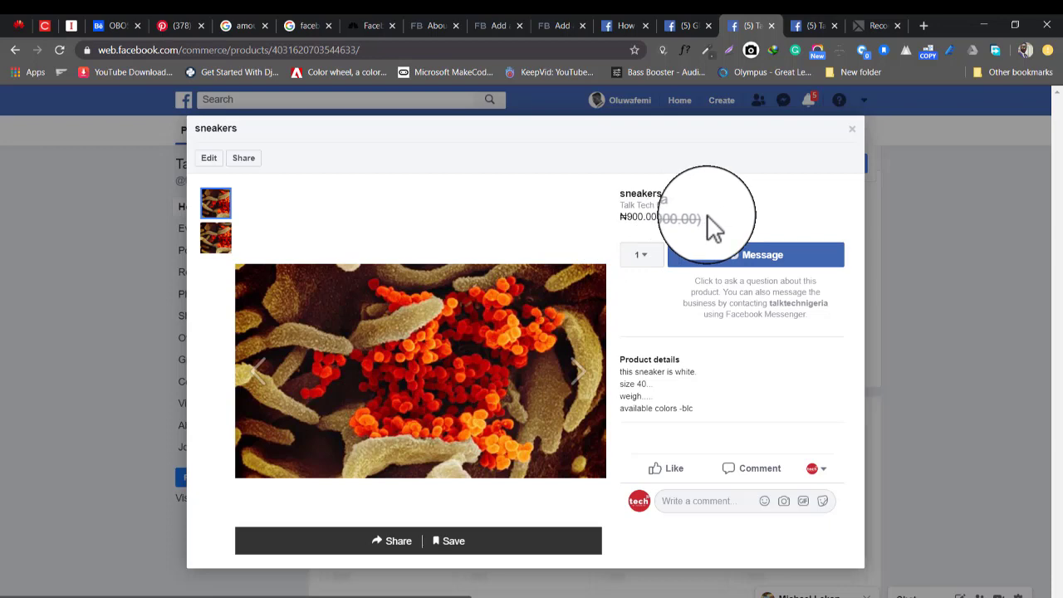
- Set the quantity of the sneakers product to 2
{"action": "left_click", "coordinate": [646, 265]}
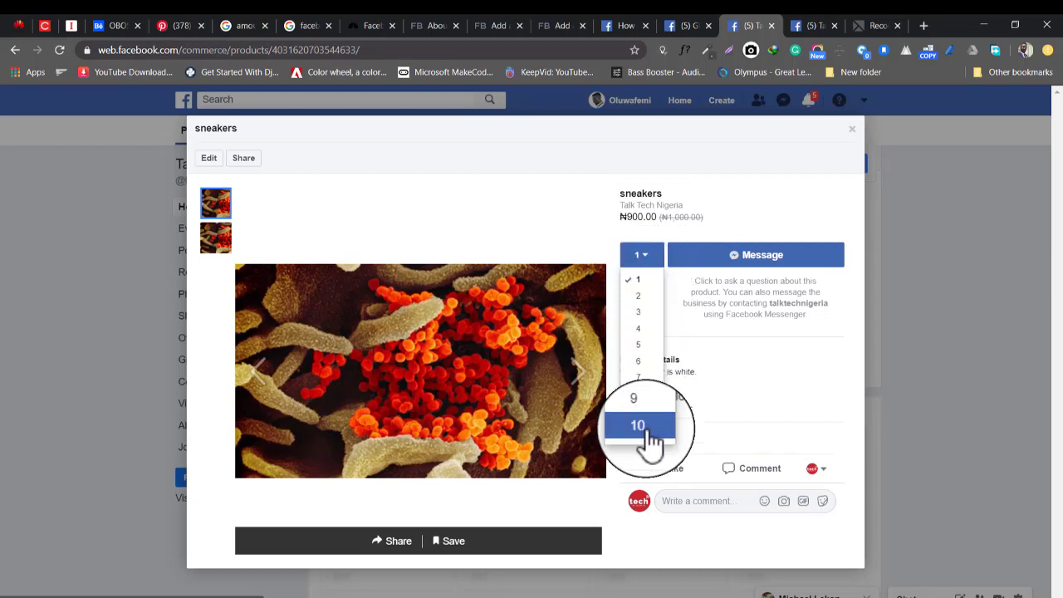
{"action": "left_click", "coordinate": [666, 237]}
{"action": "left_click", "coordinate": [650, 261]}
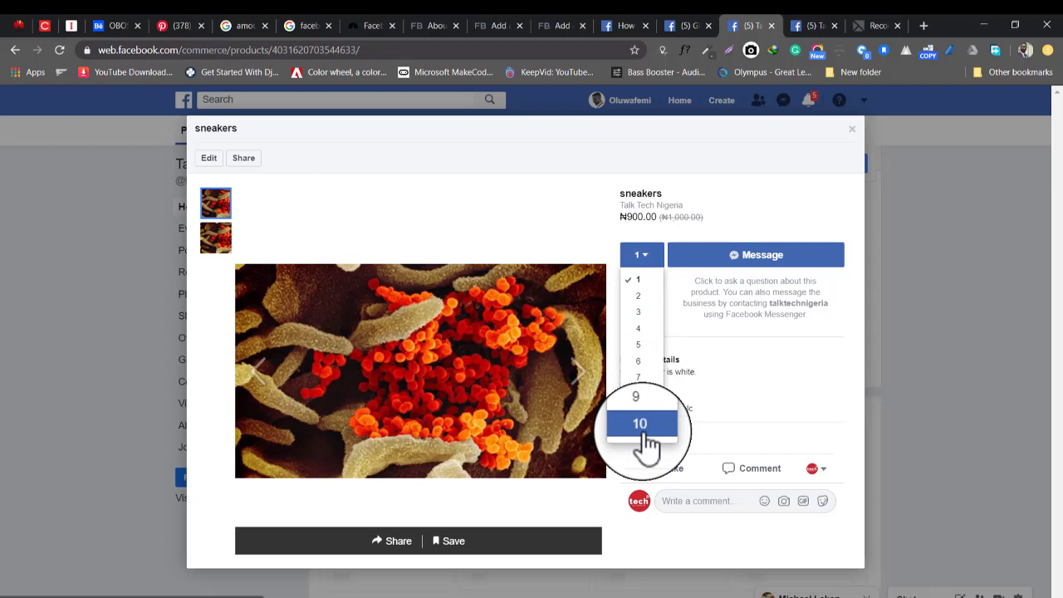
{"action": "left_click", "coordinate": [634, 294]}
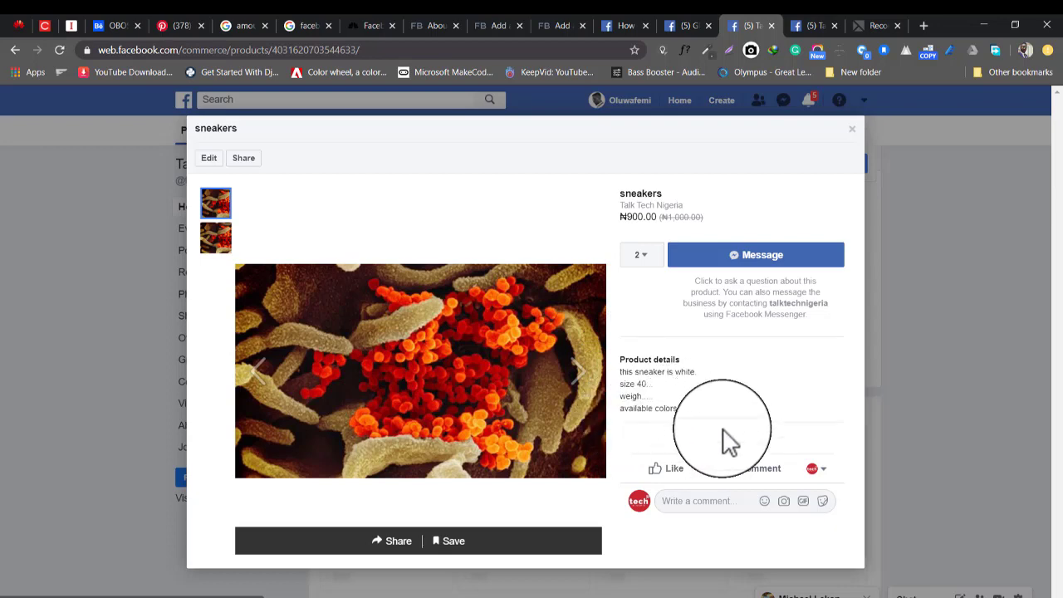
- Send Talk Tech Nigeria a message about the sneakers, adding "May I know the last price?" below the prefilled line
{"action": "left_click", "coordinate": [734, 259]}
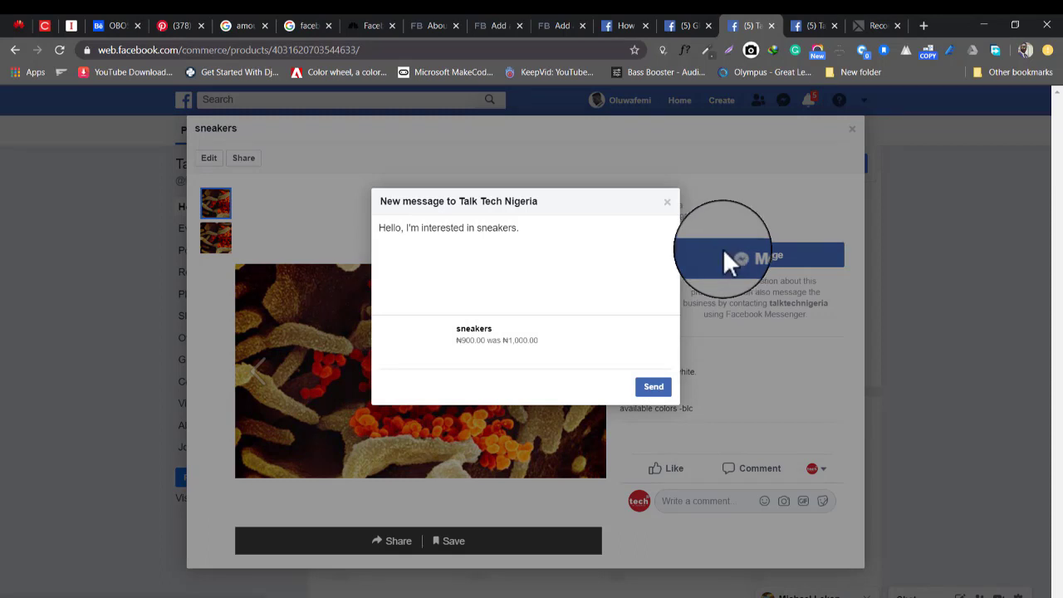
{"action": "left_click", "coordinate": [537, 231]}
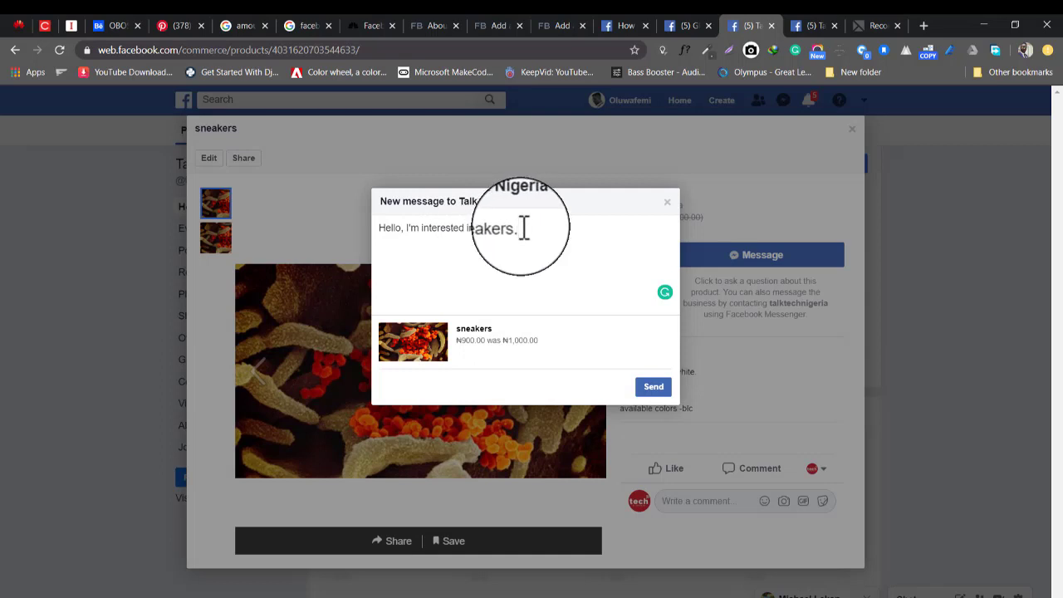
{"action": "left_click_drag", "start_coordinate": [521, 228], "coordinate": [480, 231]}
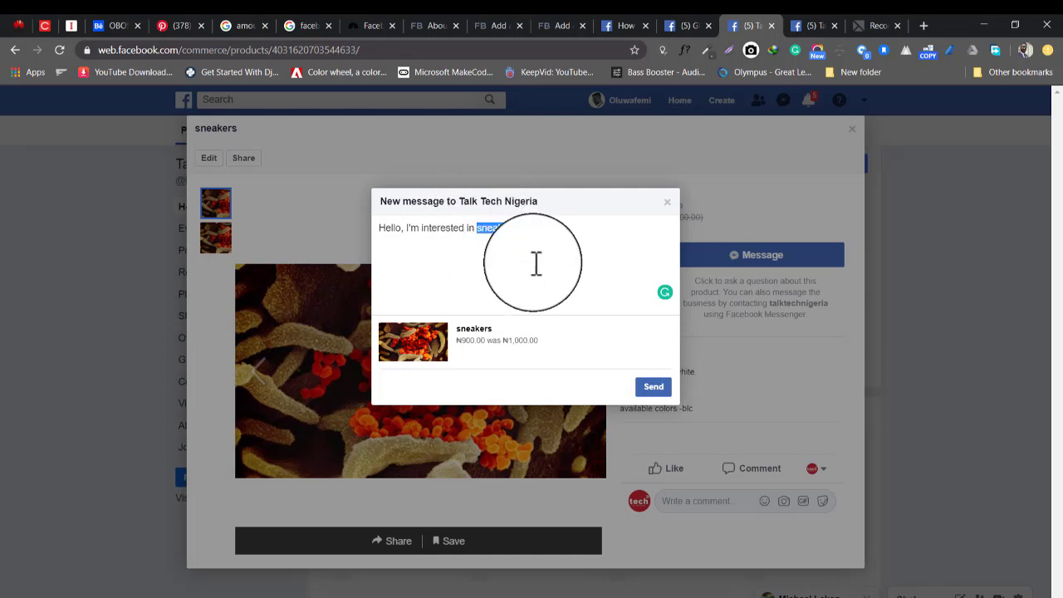
{"action": "left_click", "coordinate": [536, 230]}
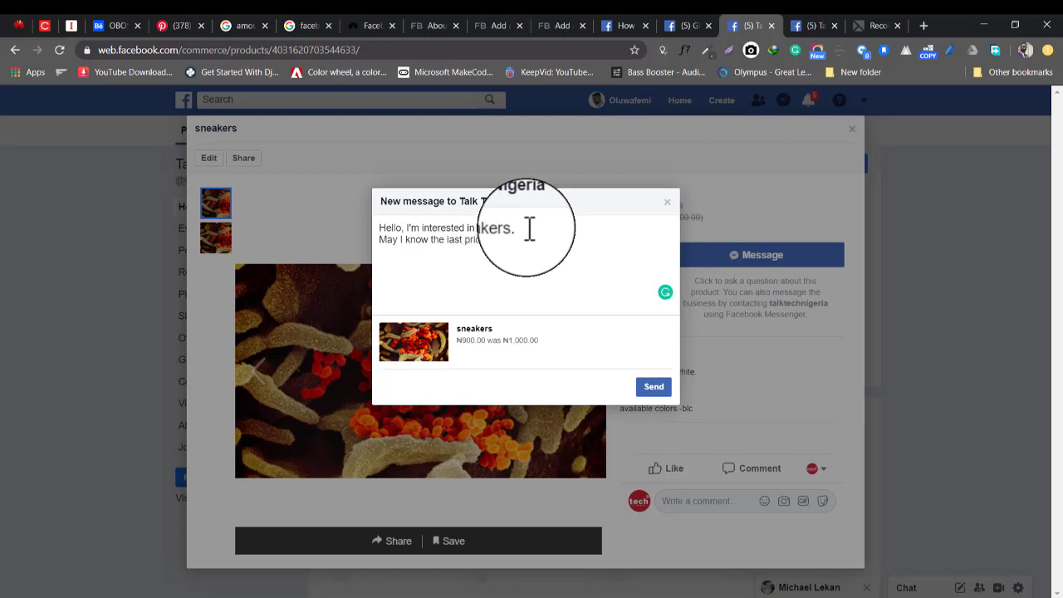
{"action": "left_click", "coordinate": [653, 388]}
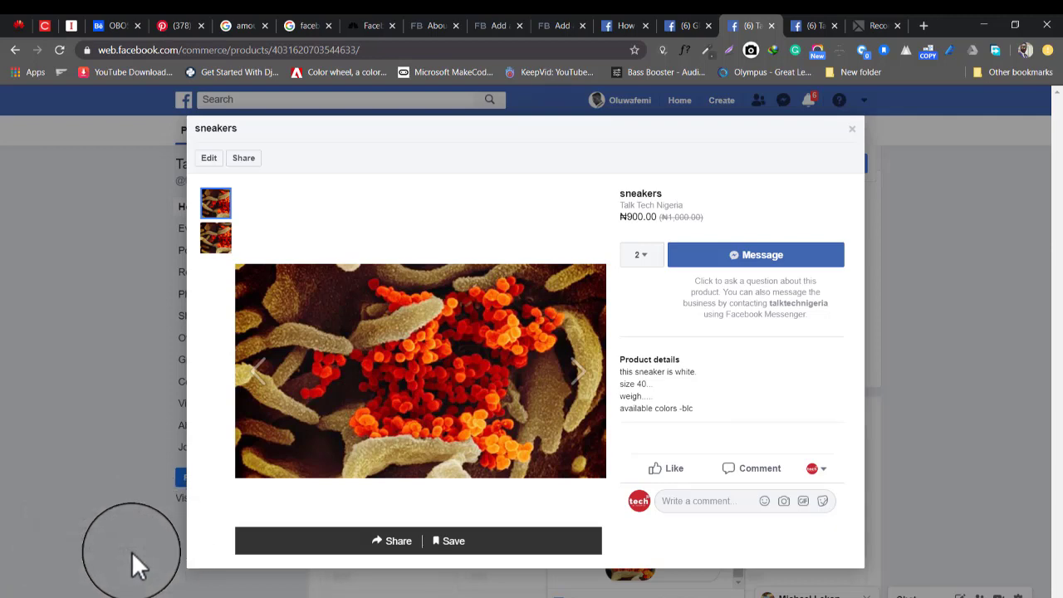
- Close the sneakers details, review the inquiry in the chat on the Talk Tech Nigeria home page, and close the chat to view the USB FLASH DRIVE post
{"action": "left_click", "coordinate": [850, 126]}
{"action": "left_click", "coordinate": [804, 22]}
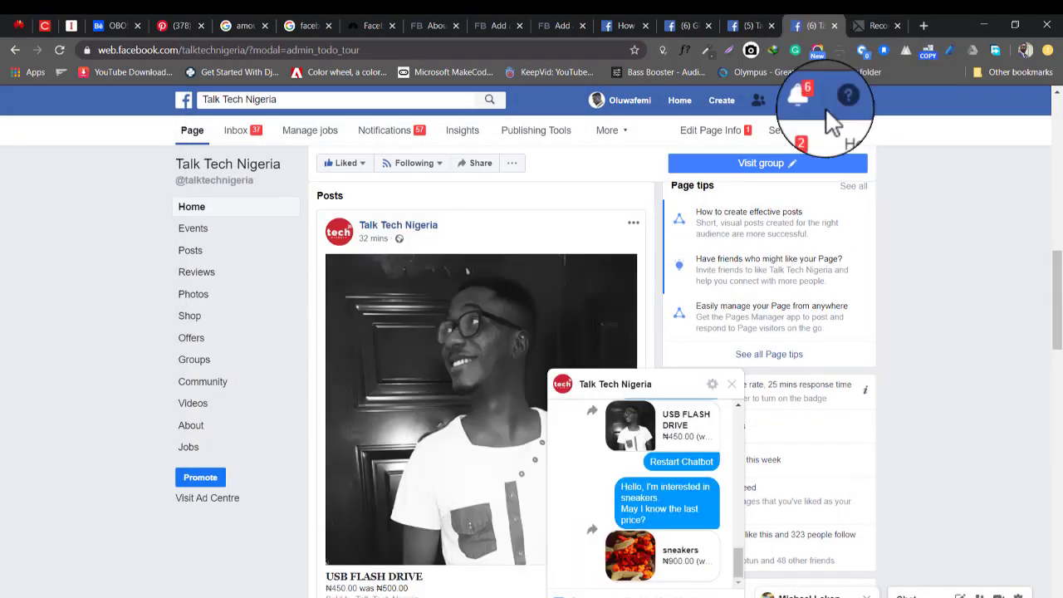
{"action": "left_click_drag", "start_coordinate": [1057, 266], "coordinate": [1053, 362]}
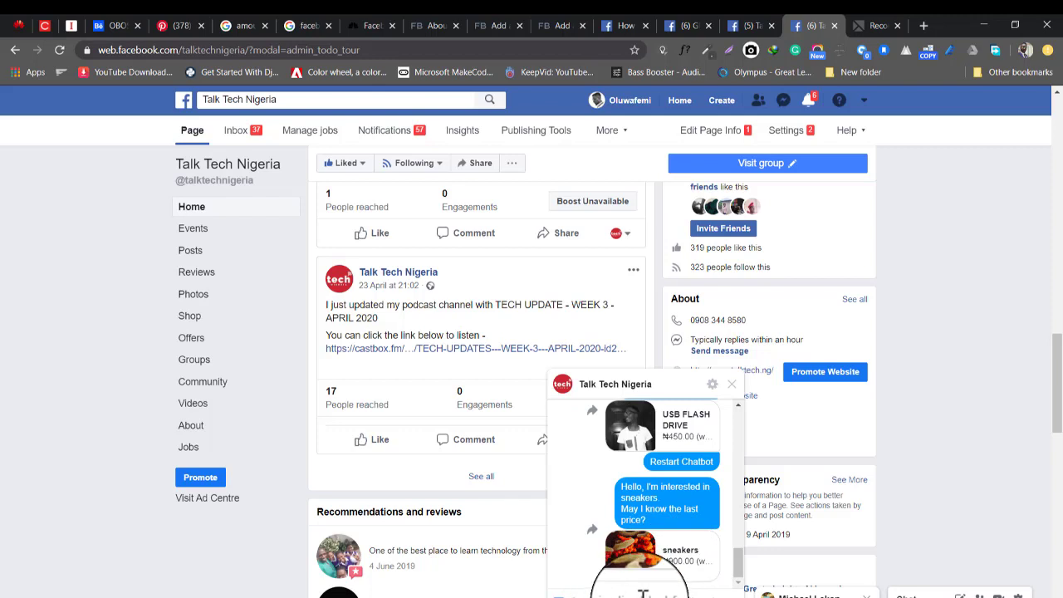
{"action": "scroll", "coordinate": [738, 534], "scroll_direction": "up", "scroll_amount": 3}
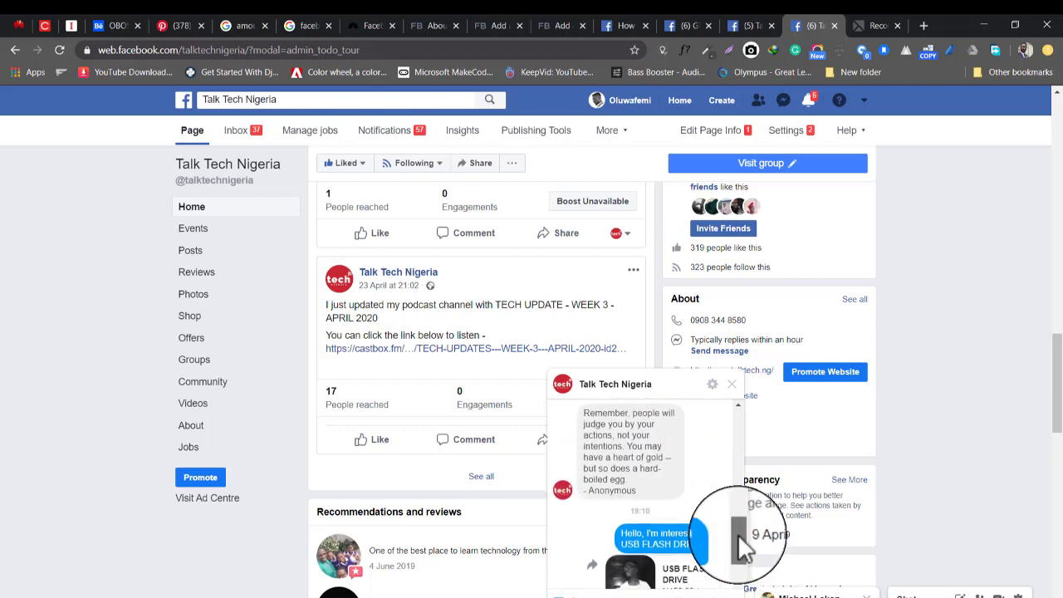
{"action": "scroll", "coordinate": [737, 534], "scroll_direction": "down", "scroll_amount": 3}
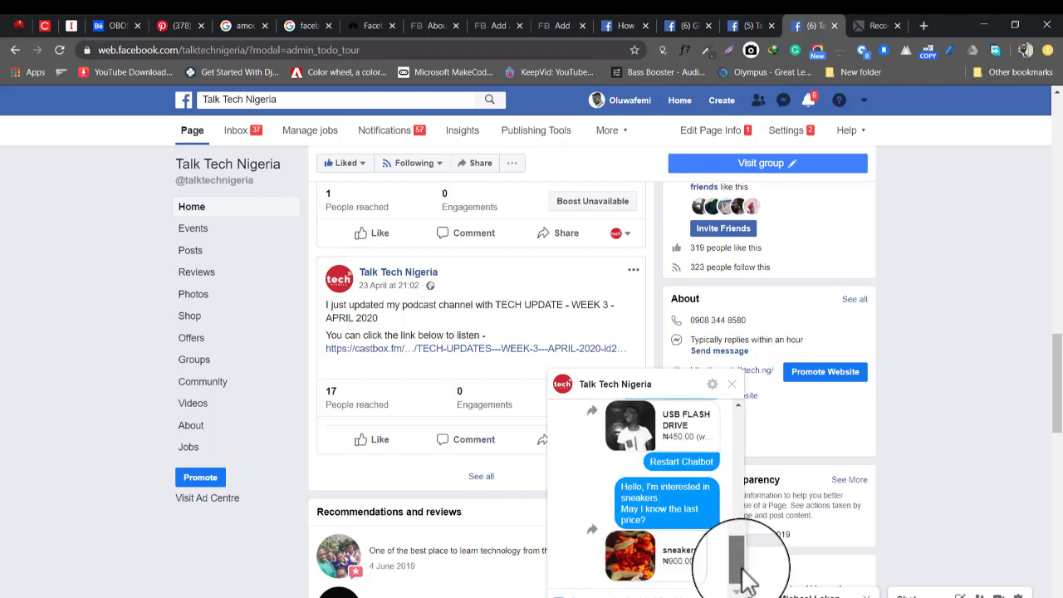
{"action": "left_click", "coordinate": [733, 385]}
{"action": "left_click_drag", "start_coordinate": [1051, 368], "coordinate": [1051, 289]}
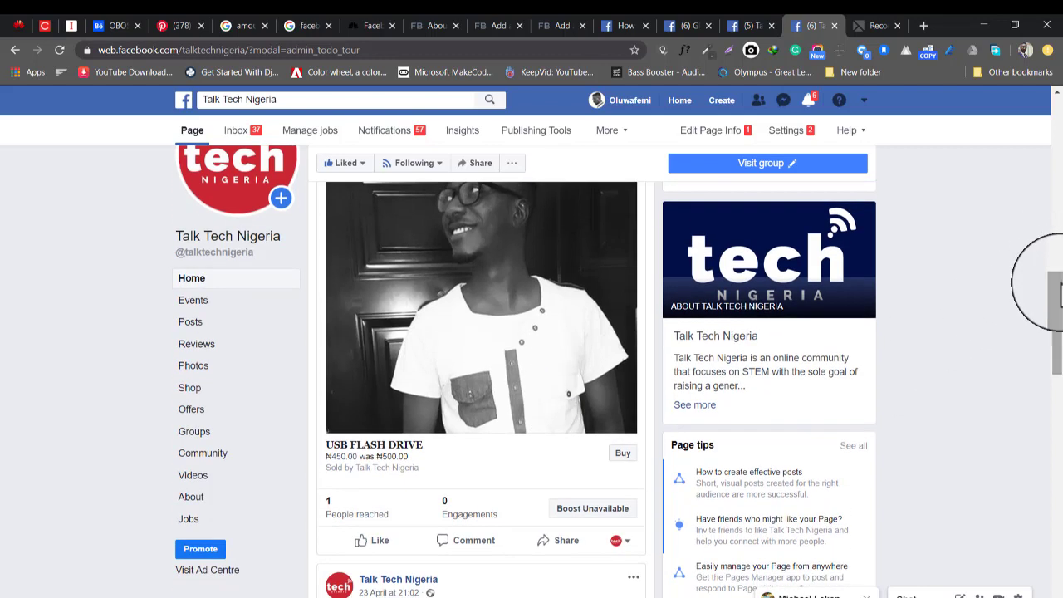
- View the product details from the USB FLASH DRIVE post, close them, and return to the GH Solutions Network shop
{"action": "left_click", "coordinate": [624, 458]}
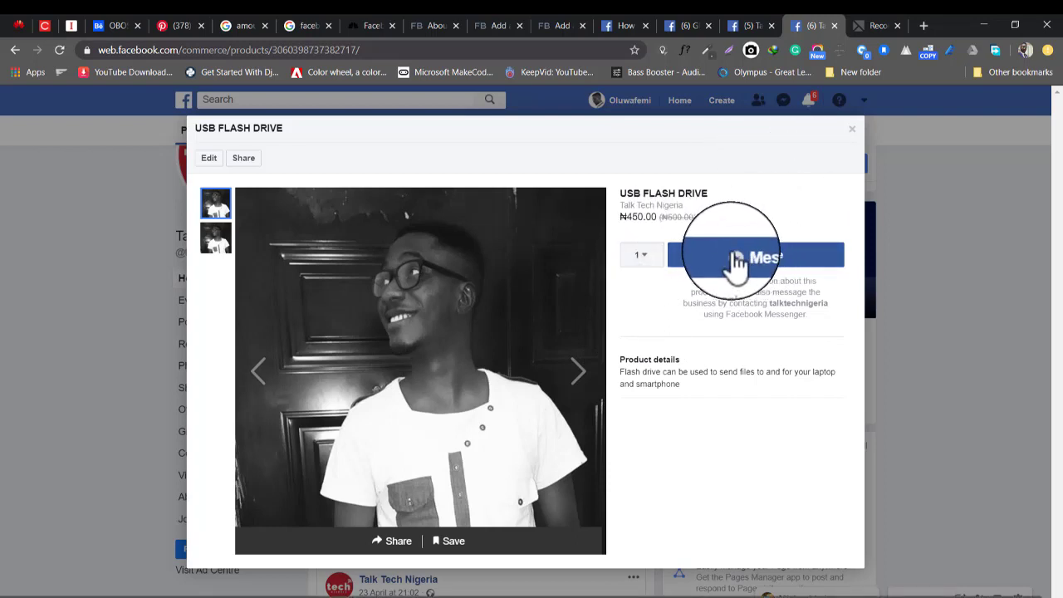
{"action": "left_click", "coordinate": [853, 127]}
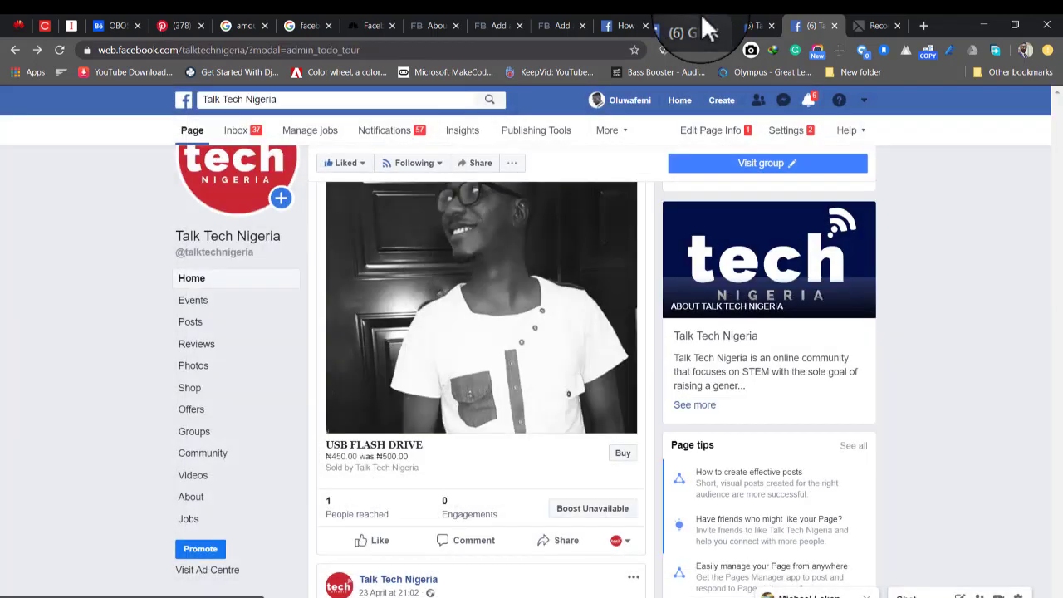
{"action": "left_click_drag", "start_coordinate": [695, 13], "coordinate": [691, 17]}
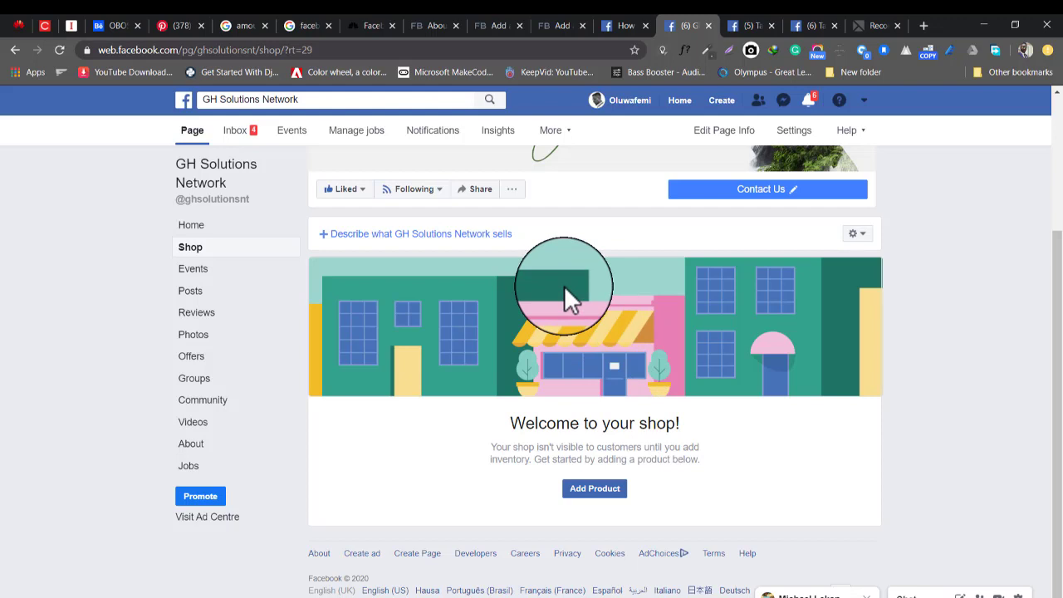
- Revisit the buying option on Talk Tech Nigeria's USB FLASH DRIVE post, and go back to the empty GH Solutions Network shop
{"action": "left_click", "coordinate": [802, 25]}
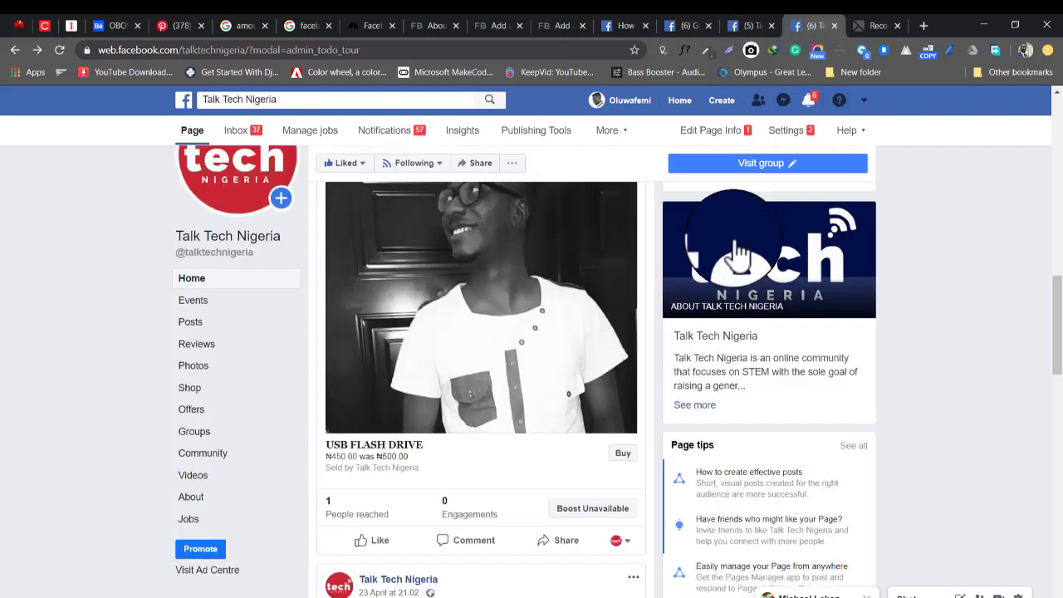
{"action": "left_click", "coordinate": [621, 456]}
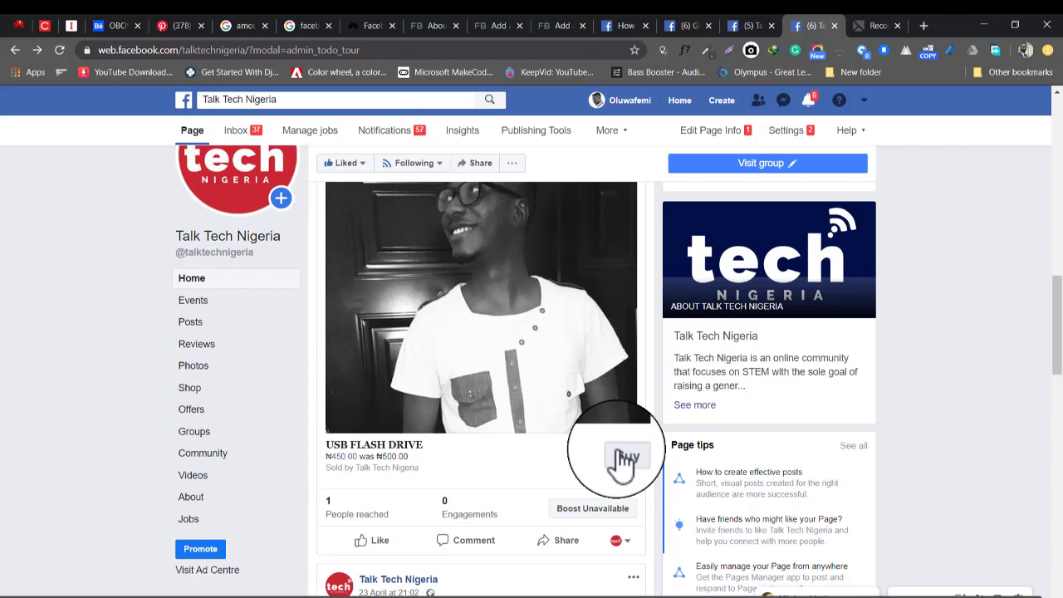
{"action": "left_click", "coordinate": [686, 25]}
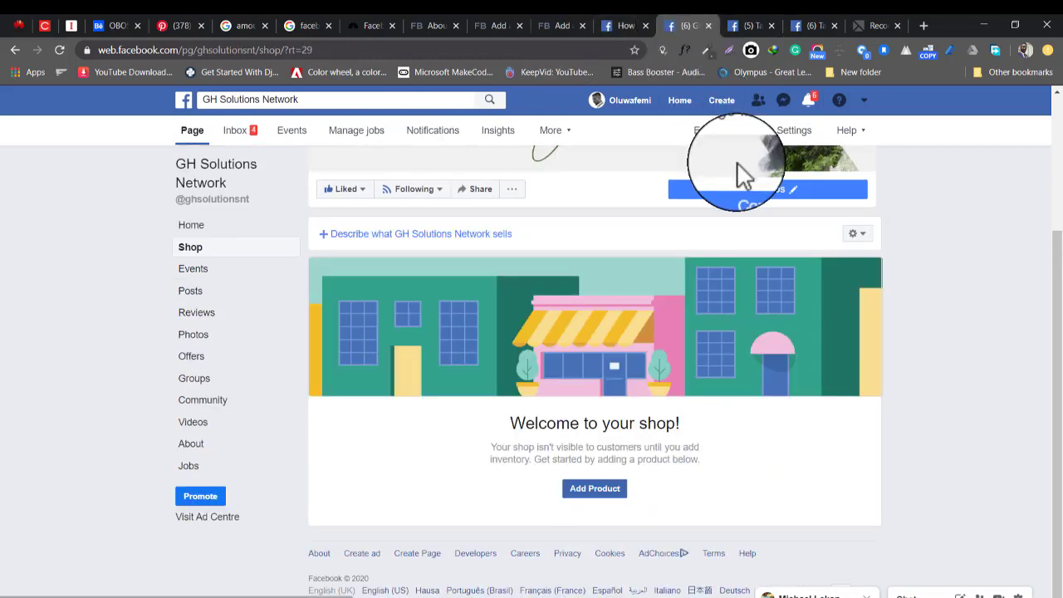
{"action": "left_click_drag", "start_coordinate": [1056, 290], "coordinate": [1051, 342]}
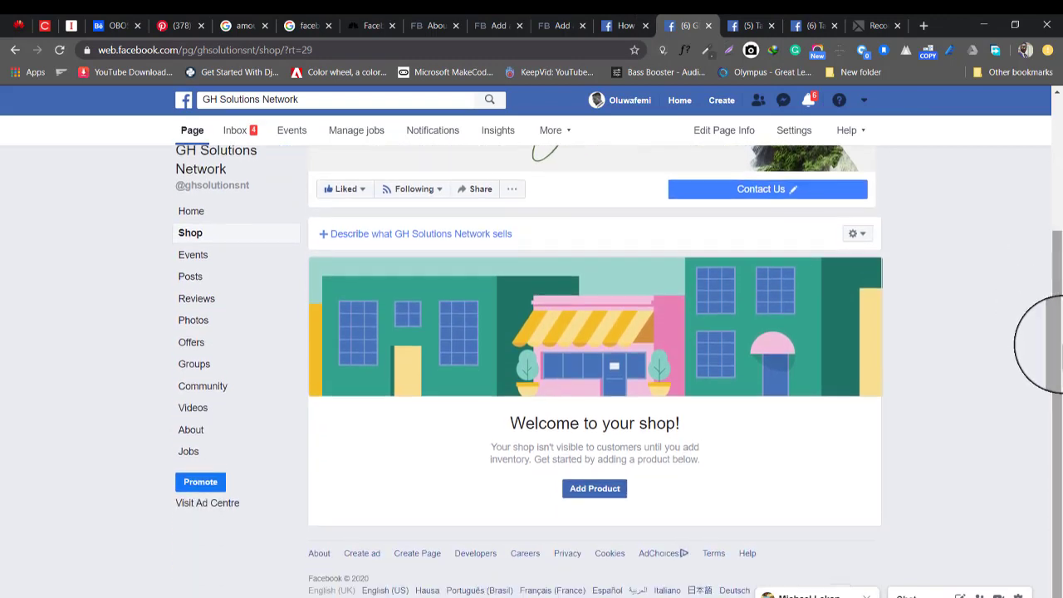